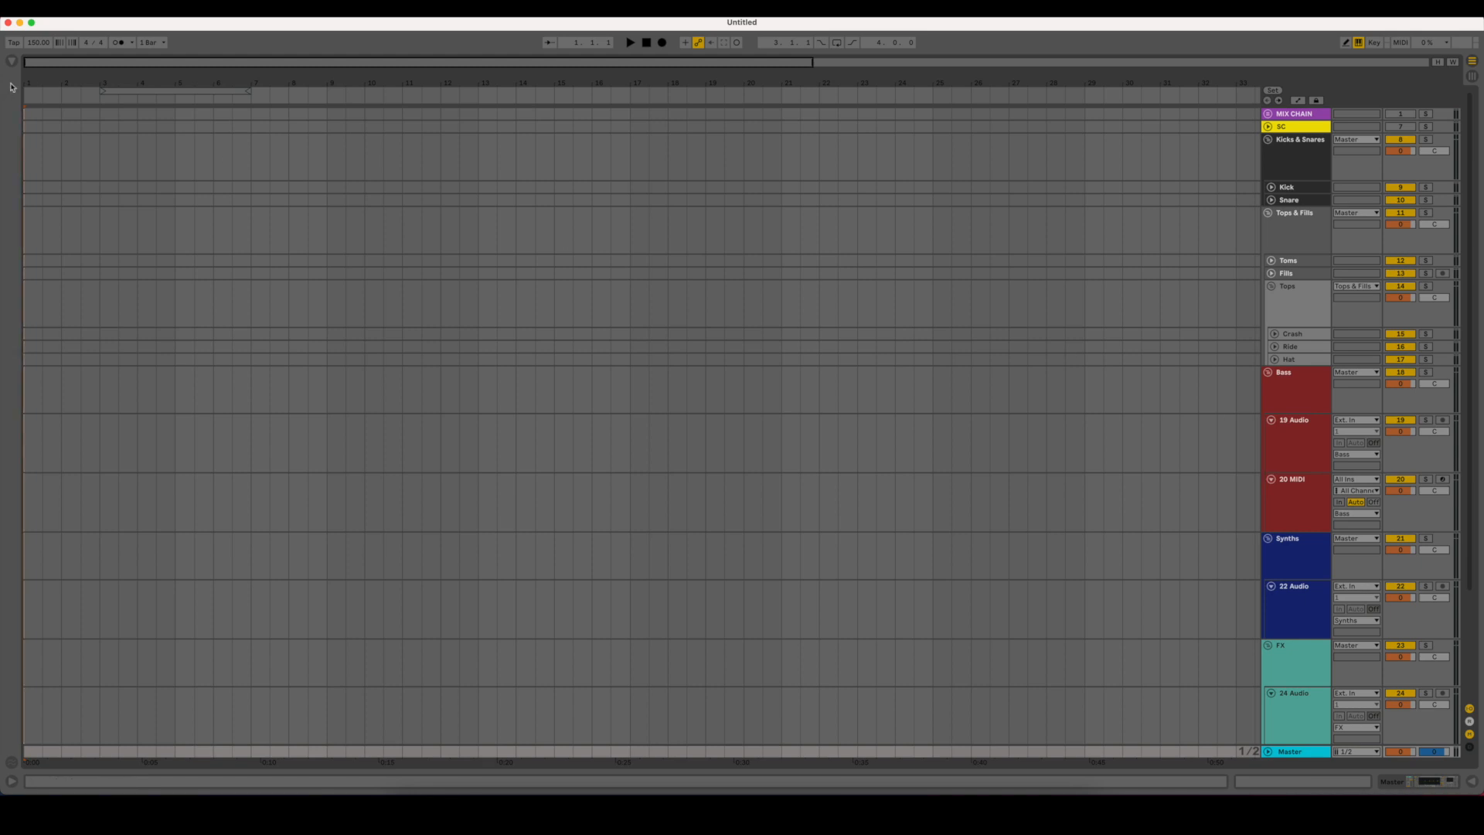
# - Show the browser and expand Patreon Sample Pack Vol. 2 in the PATREON collection
pyautogui.moveTo(27, 84); pyautogui.dragTo(27, 128)
pyautogui.click(11, 61)
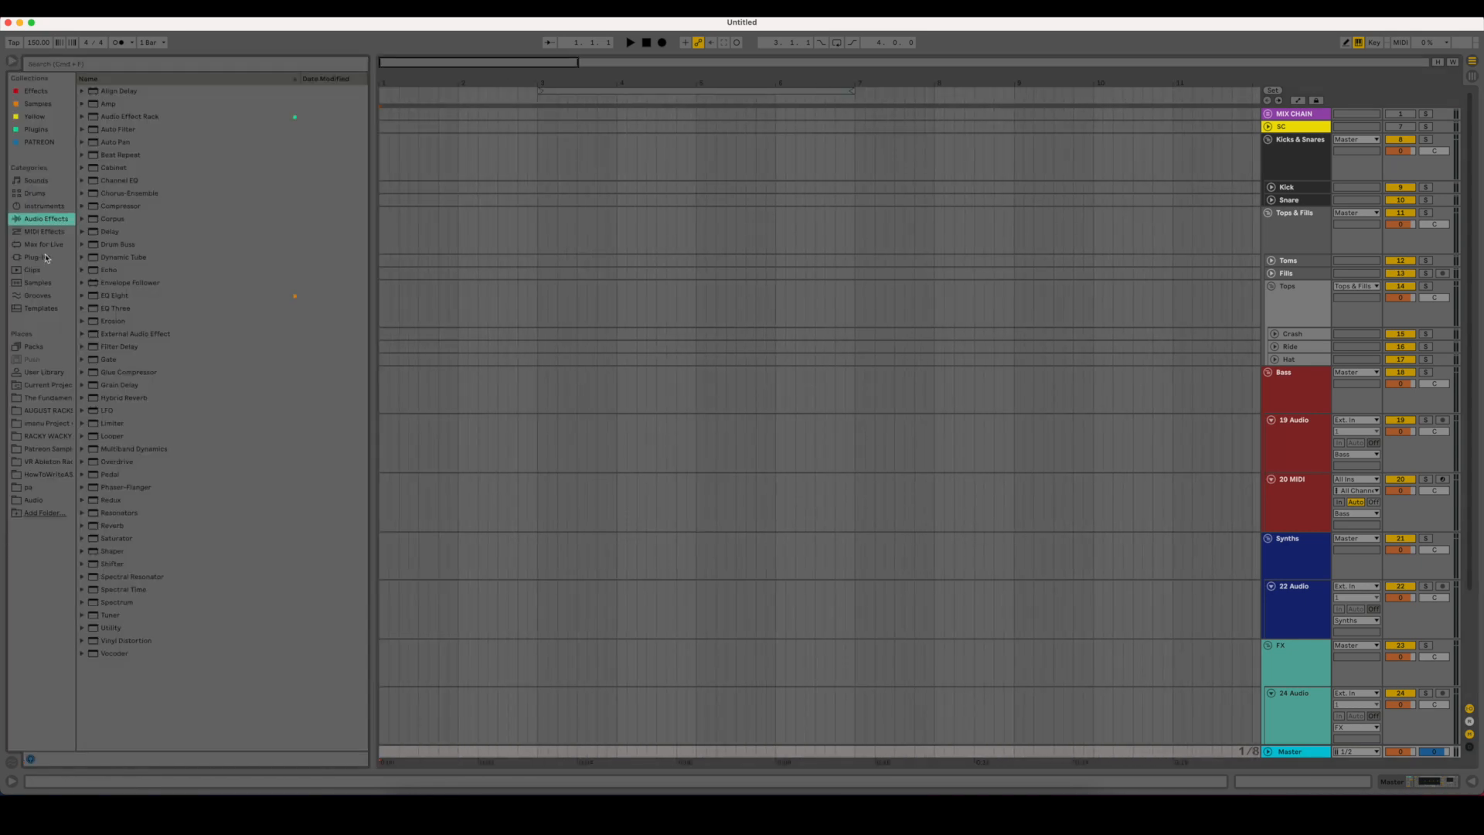
pyautogui.click(38, 142)
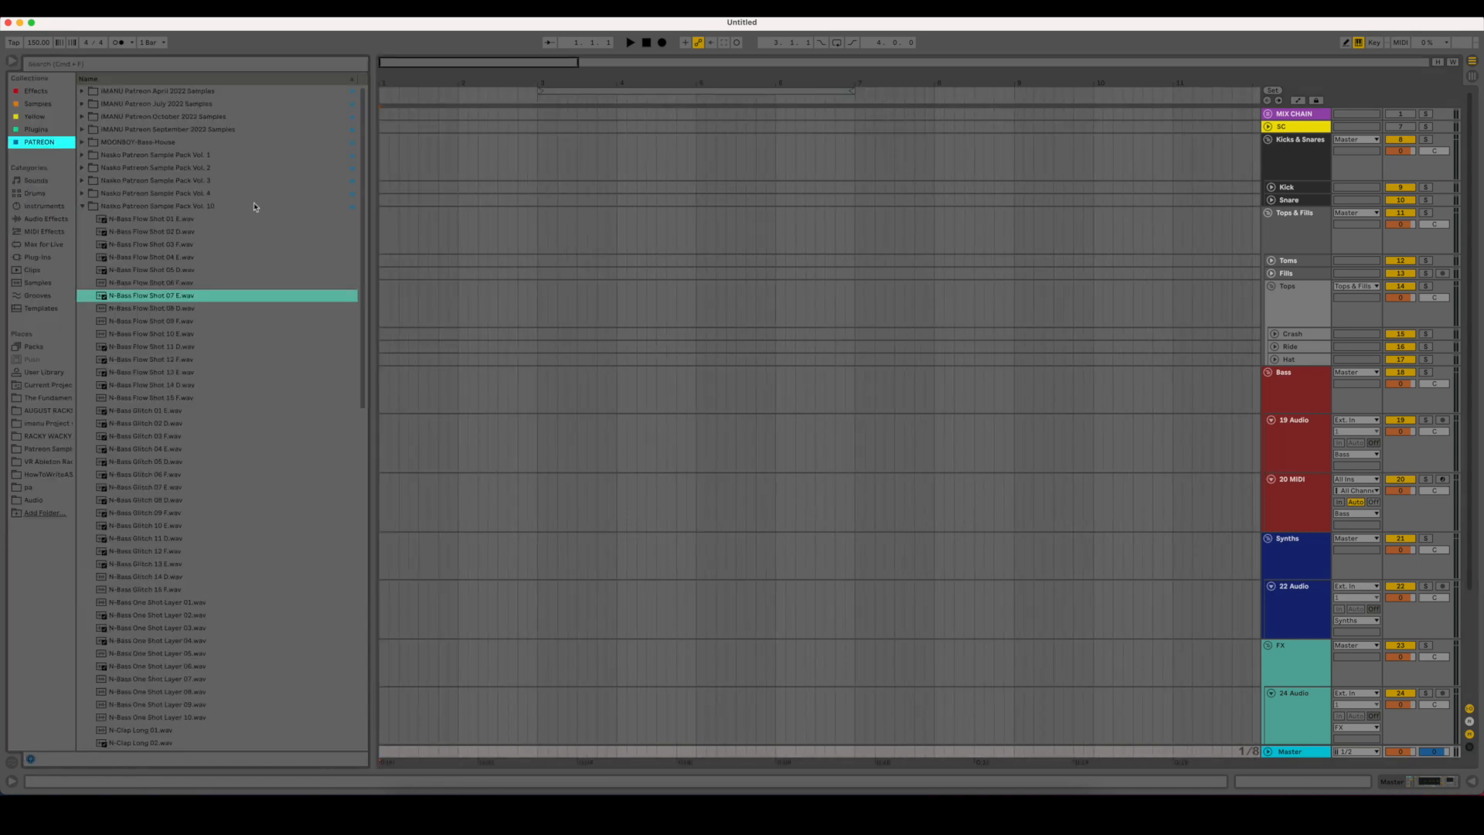
pyautogui.click(83, 206)
pyautogui.click(81, 181)
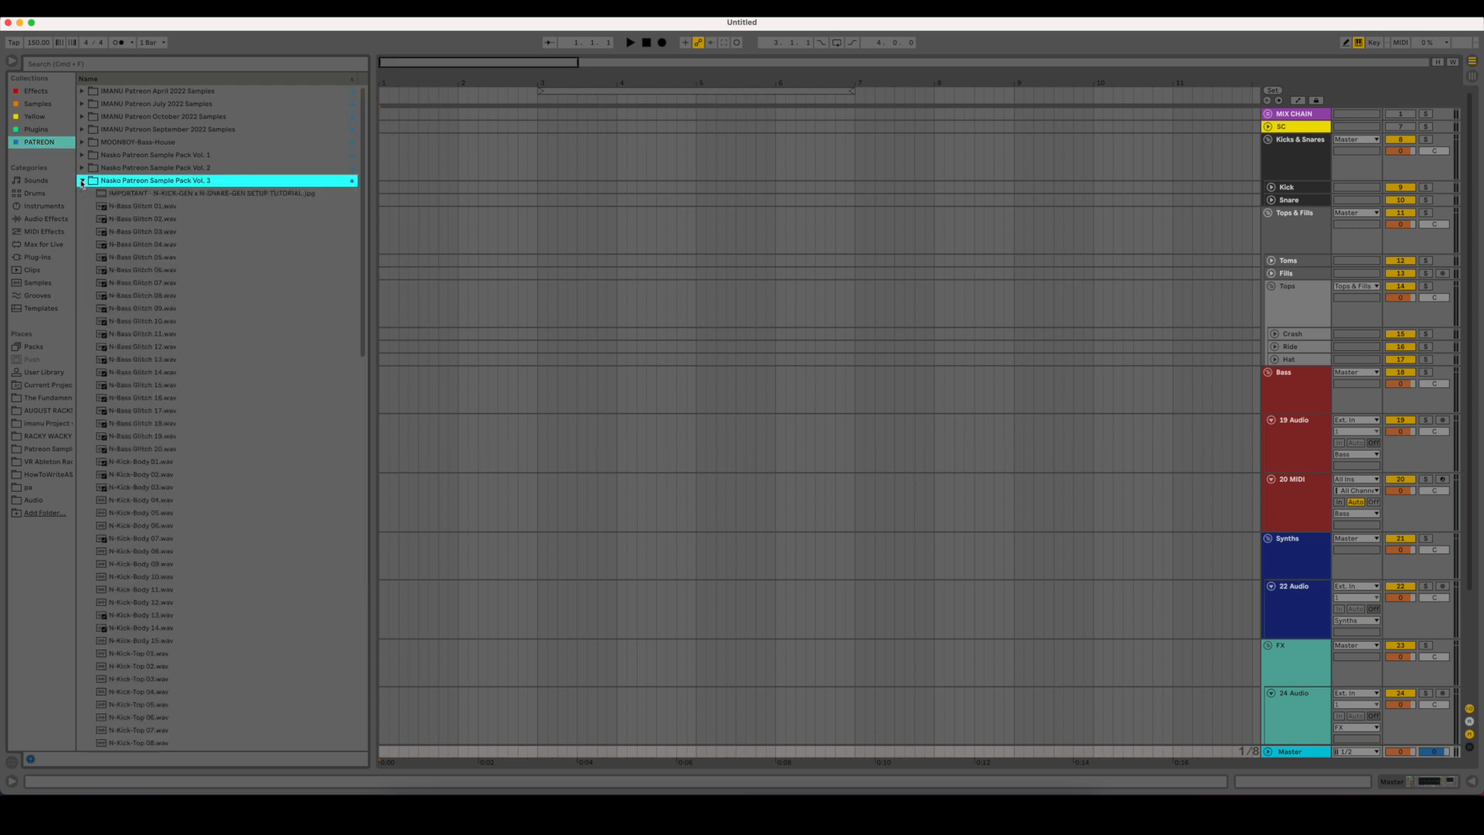
pyautogui.click(82, 181)
pyautogui.click(82, 168)
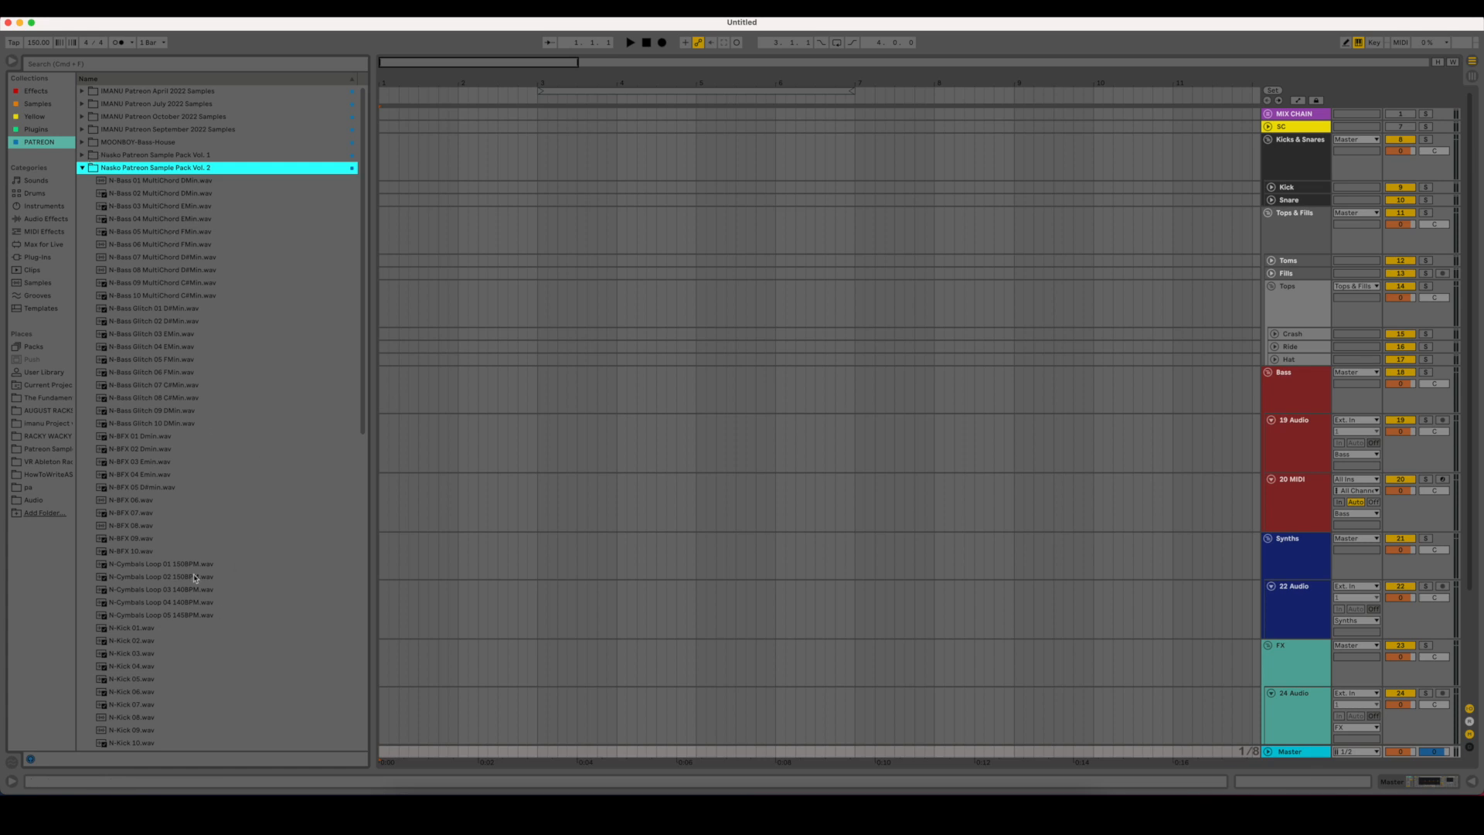
# - Place N-Cymbals Loop 01 150BPM at the start of the Hat track and lower the track's volume
pyautogui.click(136, 565)
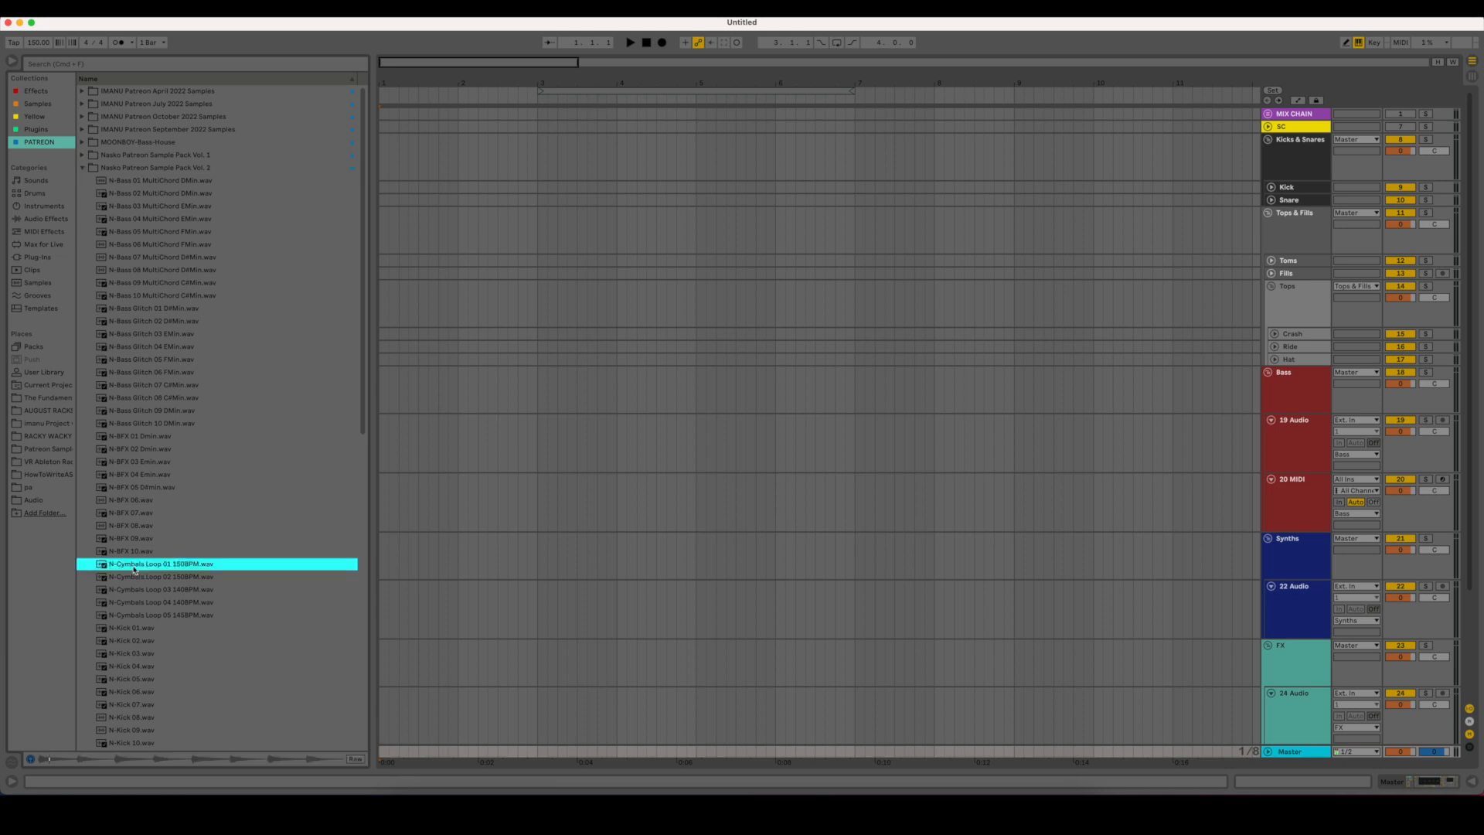
pyautogui.moveTo(138, 565); pyautogui.dragTo(395, 360)
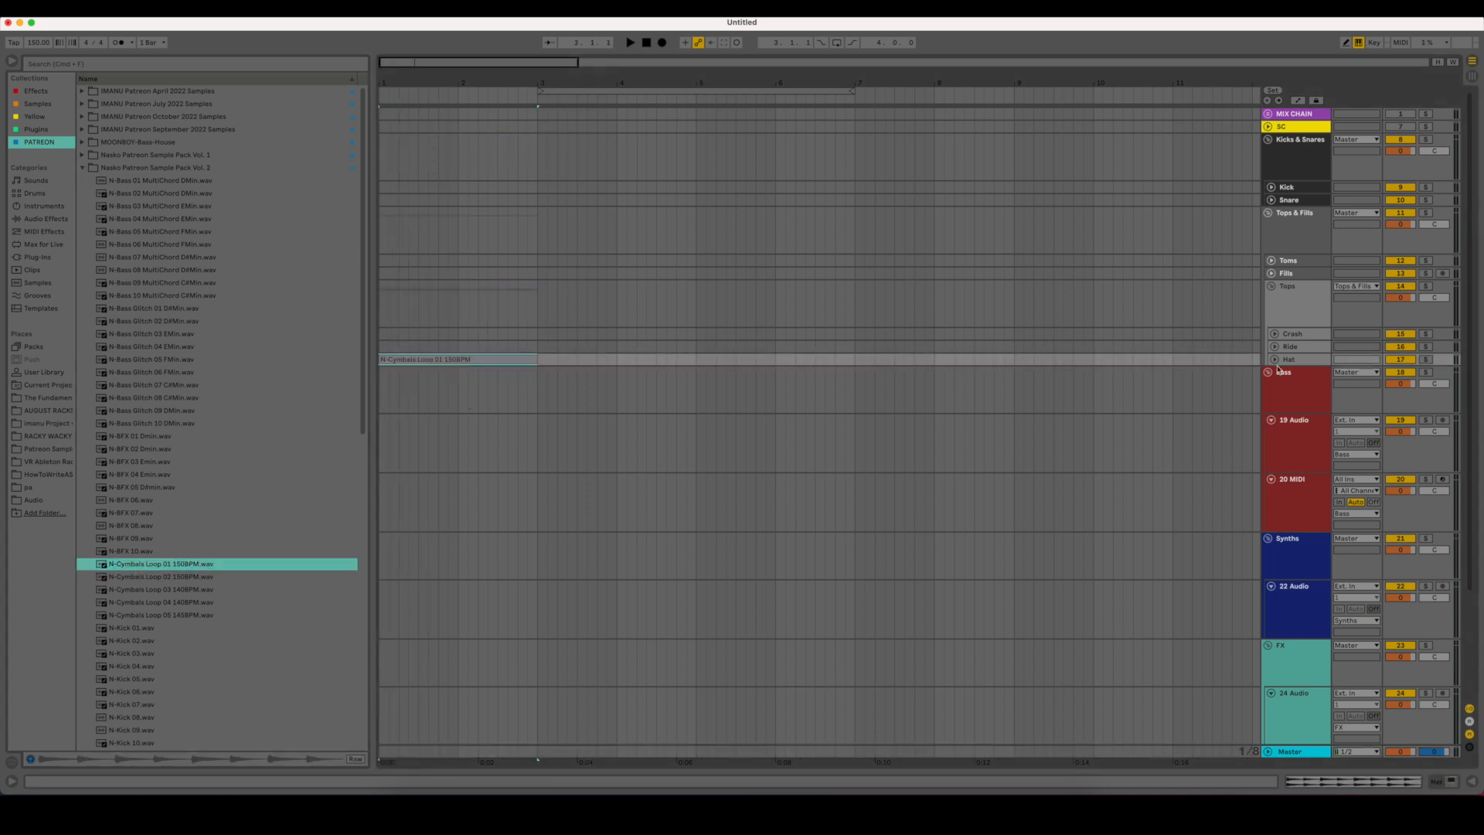
pyautogui.click(1399, 372)
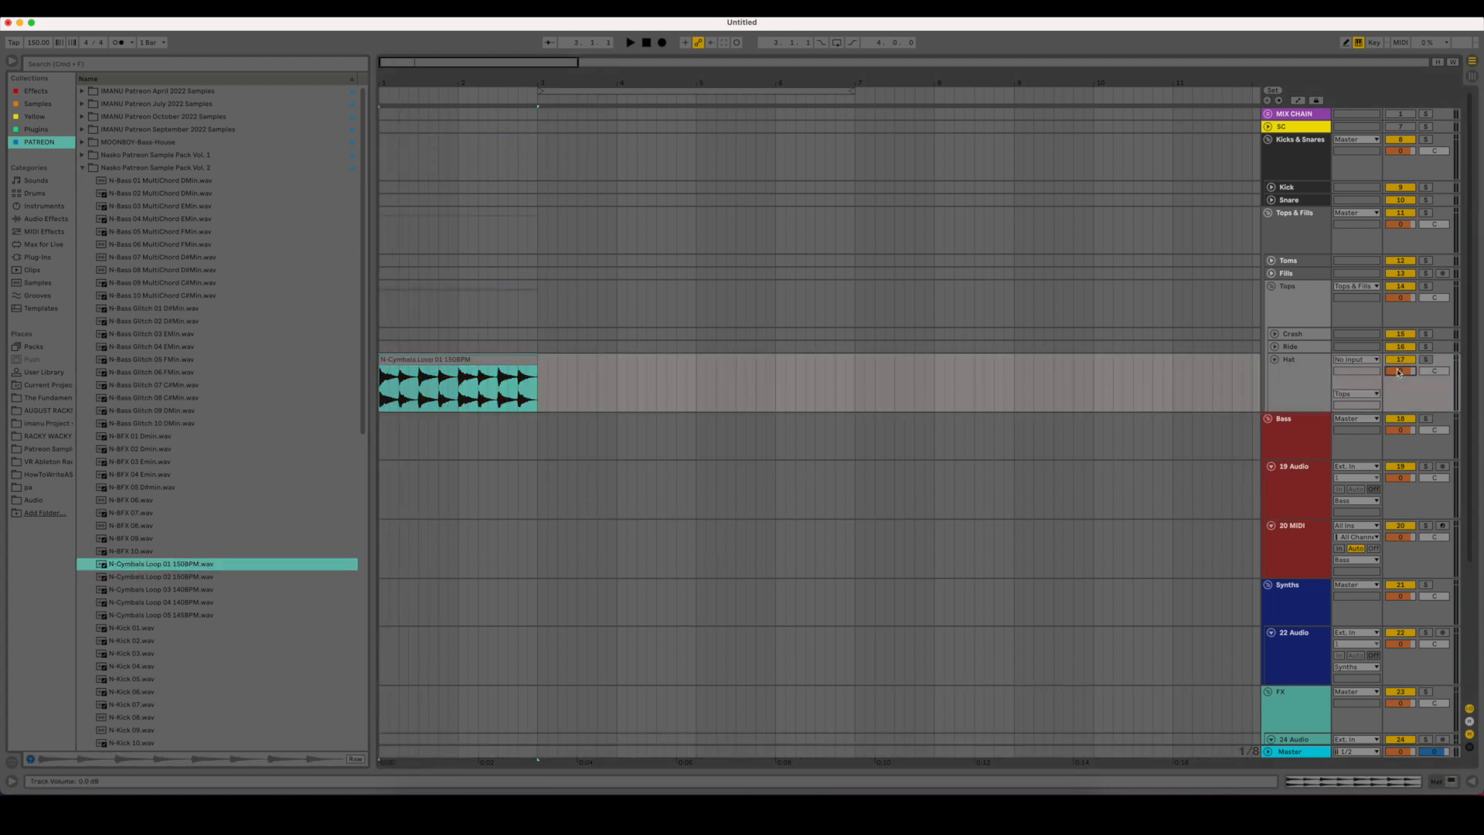
# - Expand Patreon Sample Pack Vol. 1, unfold the Snare track and insert a new audio track below it
pyautogui.click(82, 169)
pyautogui.click(83, 155)
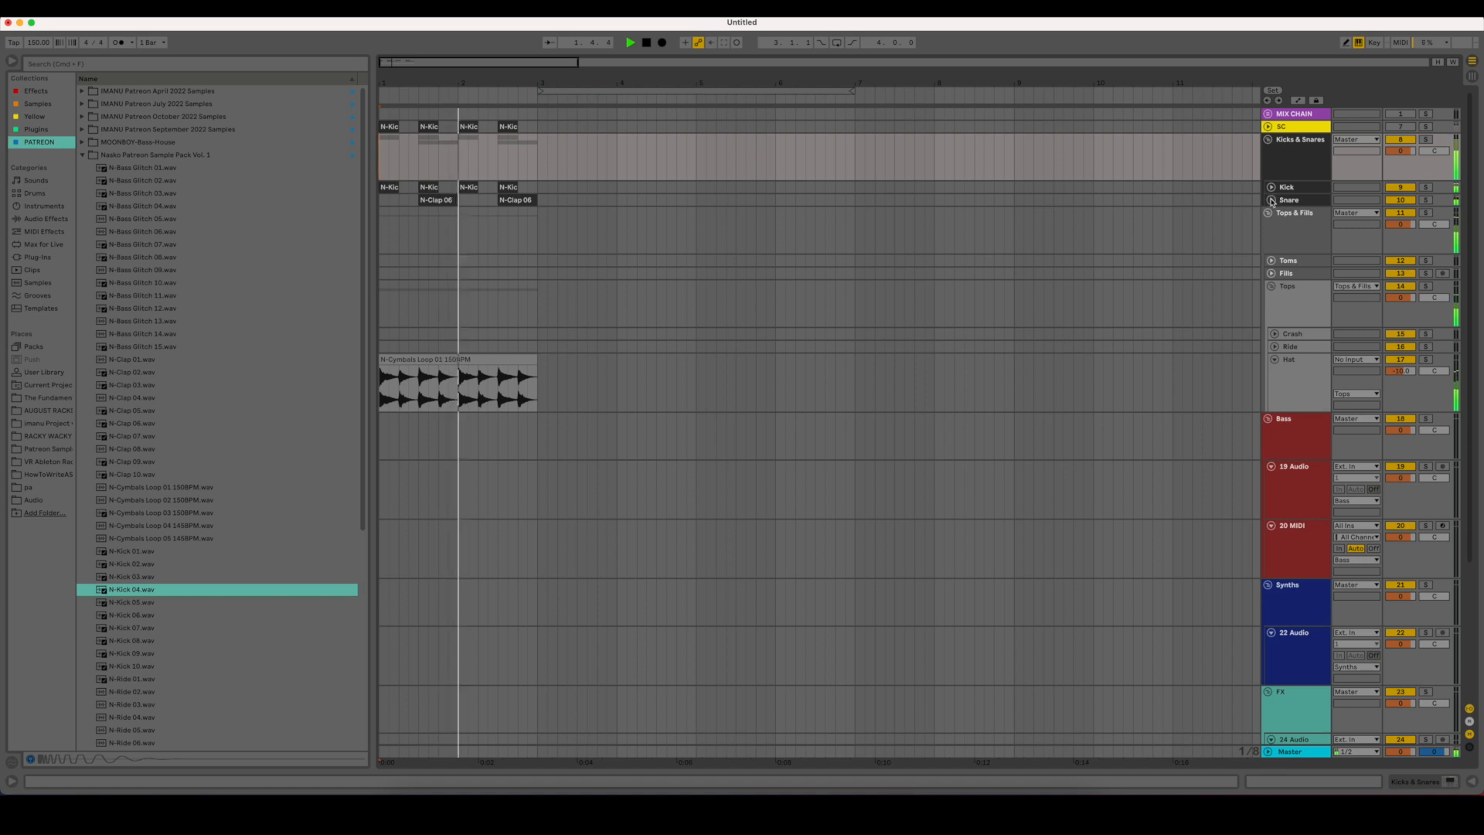
pyautogui.click(1271, 201)
pyautogui.click(1309, 208)
pyautogui.press('super+t')
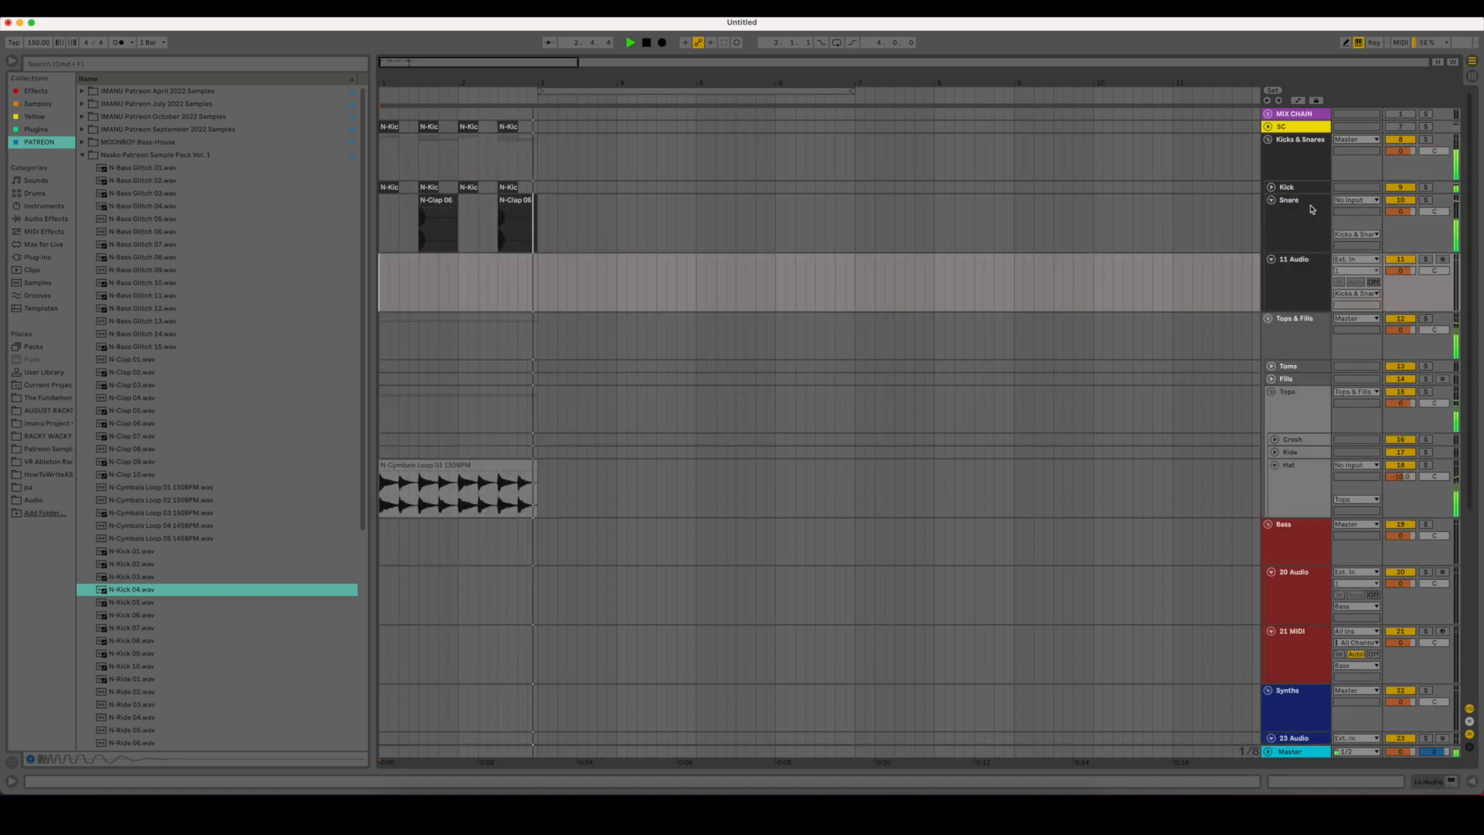
# - Layer N-Snare 04 under both claps on the new audio track and lower that track's volume
pyautogui.scroll(-8, 232, 463)
pyautogui.click(135, 554)
pyautogui.moveTo(135, 554); pyautogui.dragTo(425, 277)
pyautogui.moveTo(462, 278); pyautogui.dragTo(292, 275)
pyautogui.press('space')
pyautogui.press('super+d')
pyautogui.press('super+d')
pyautogui.press('super+z')
pyautogui.moveTo(1400, 270); pyautogui.dragTo(1400, 280)
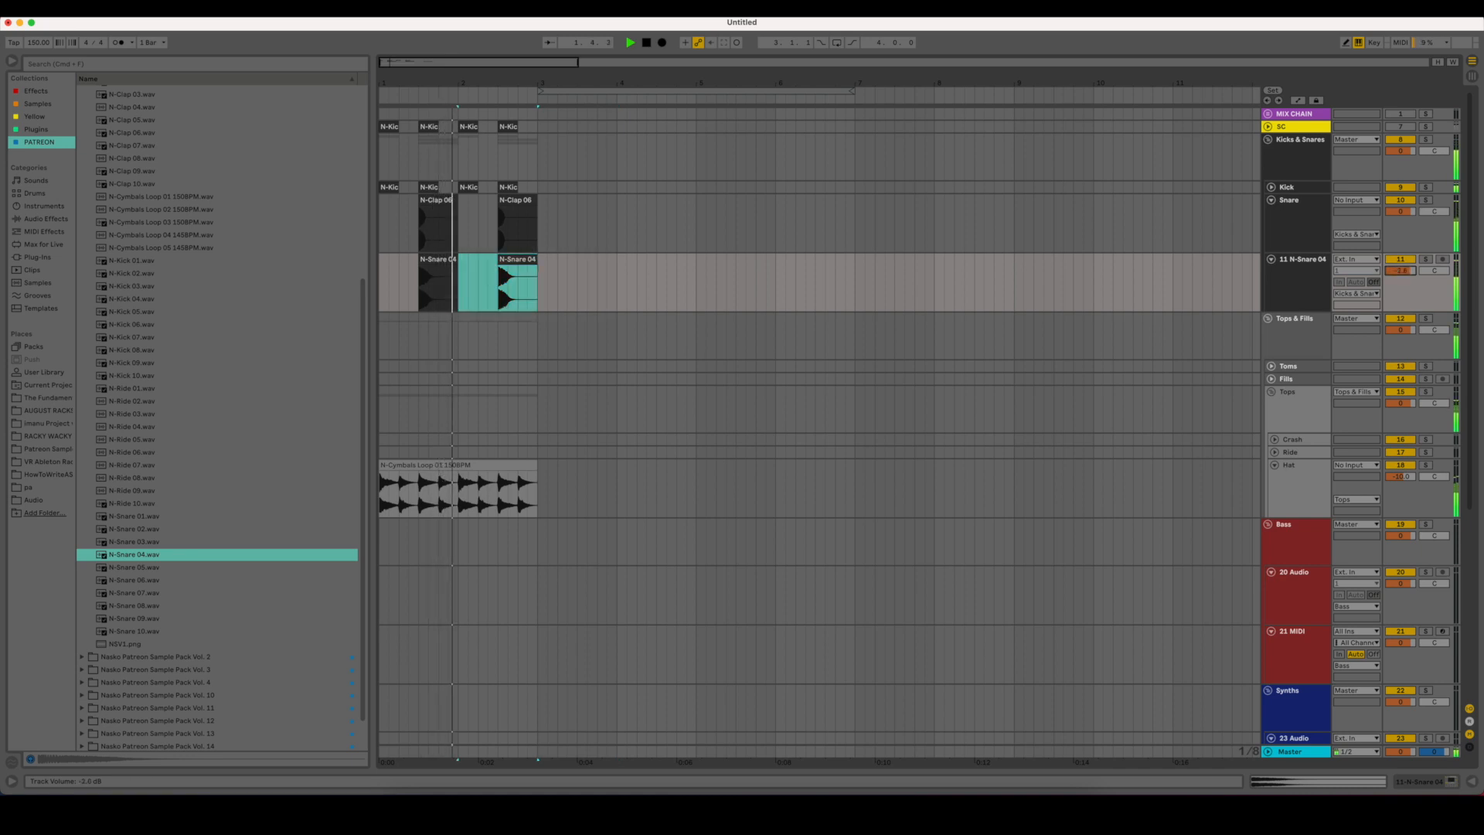
# - Hide the Snare track's device view and unfold the Kick track
pyautogui.doubleClick(1293, 225)
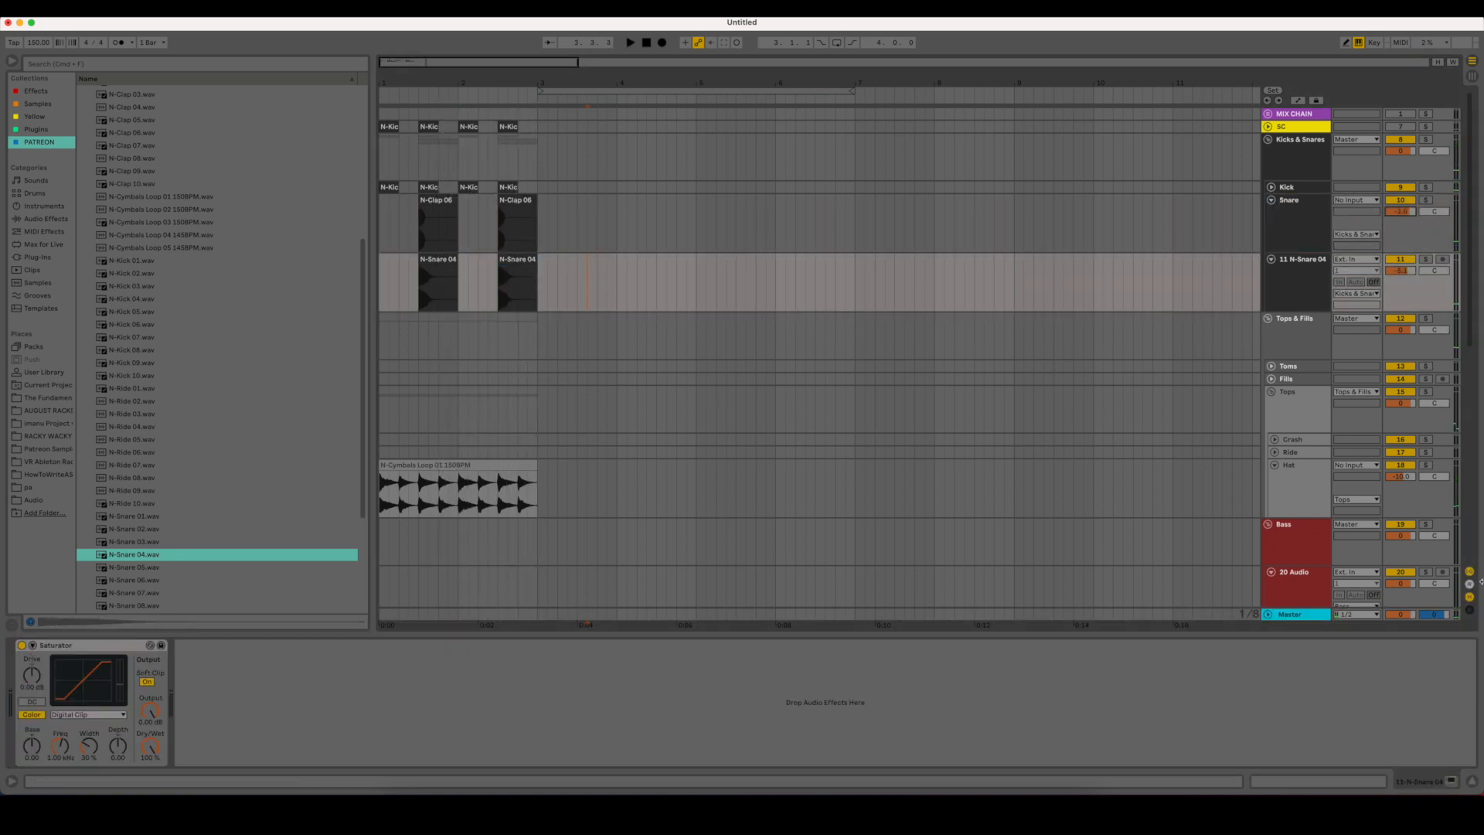
pyautogui.click(1469, 783)
pyautogui.click(1271, 188)
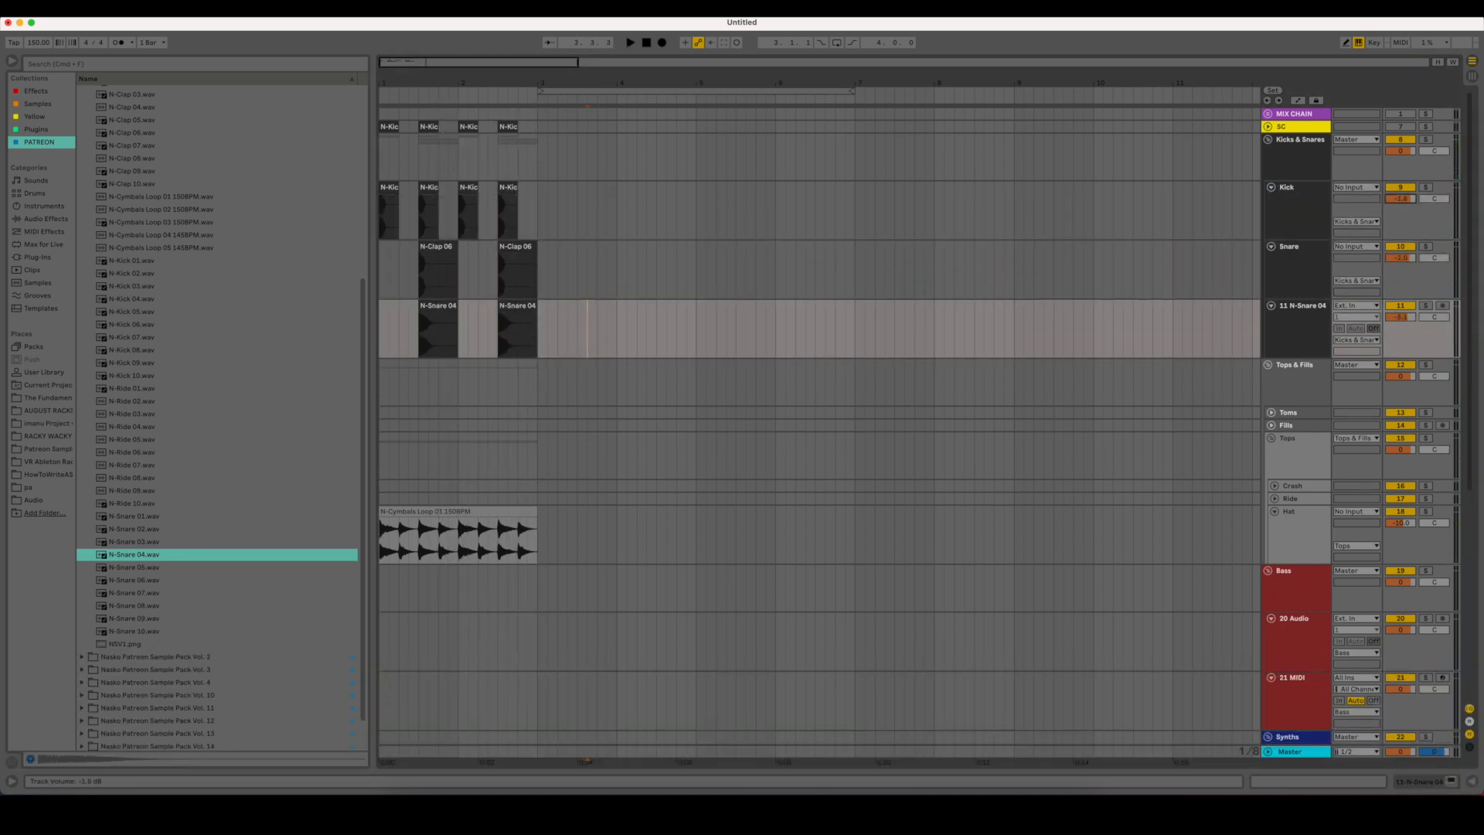
pyautogui.click(713, 235)
pyautogui.moveTo(383, 68); pyautogui.dragTo(385, 108)
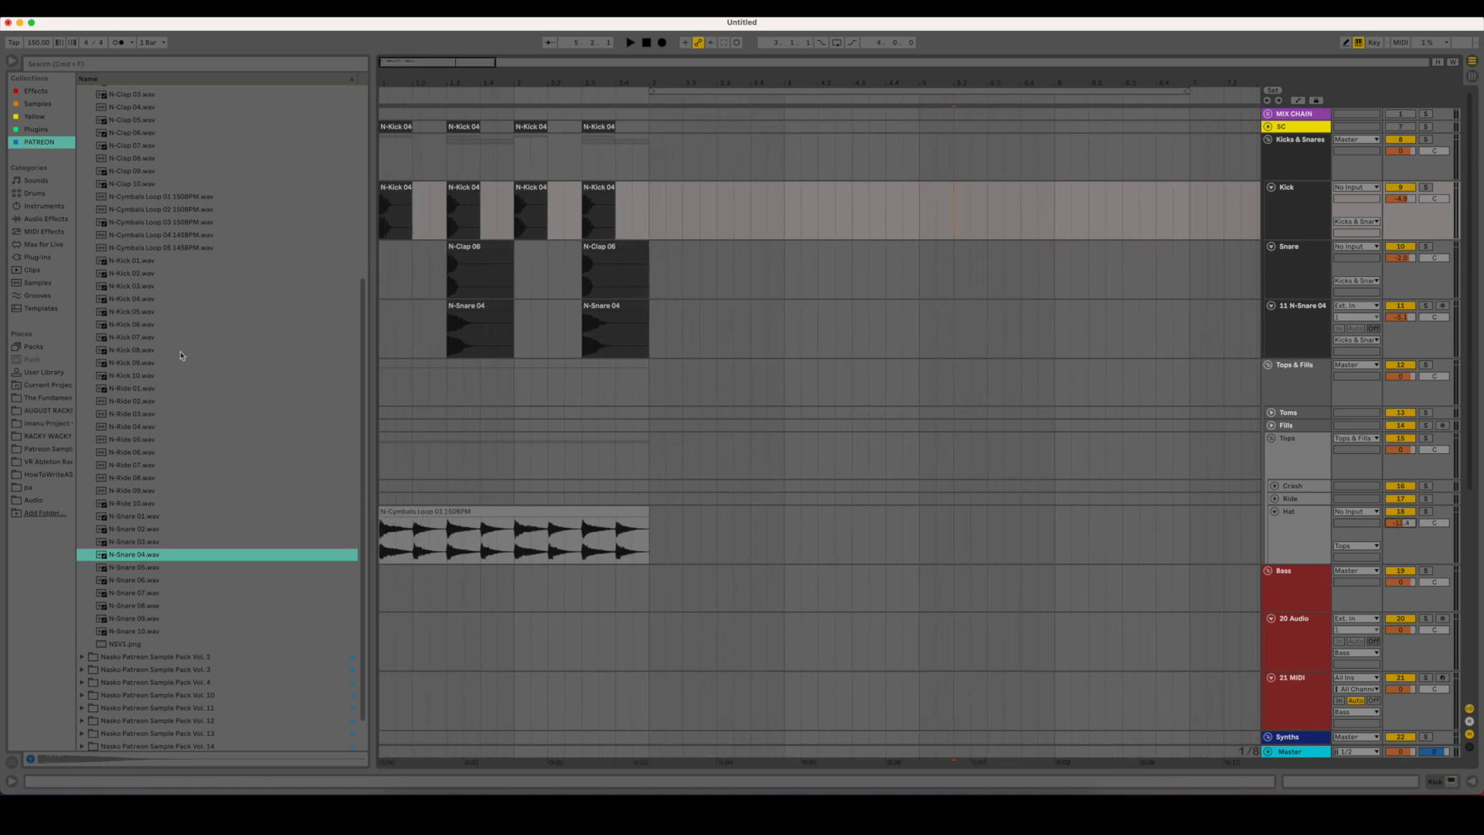
# - Place N-Ride 05 at beat 1.2 on the Ride track and shorten it to one beat
pyautogui.scroll(6, 233, 579)
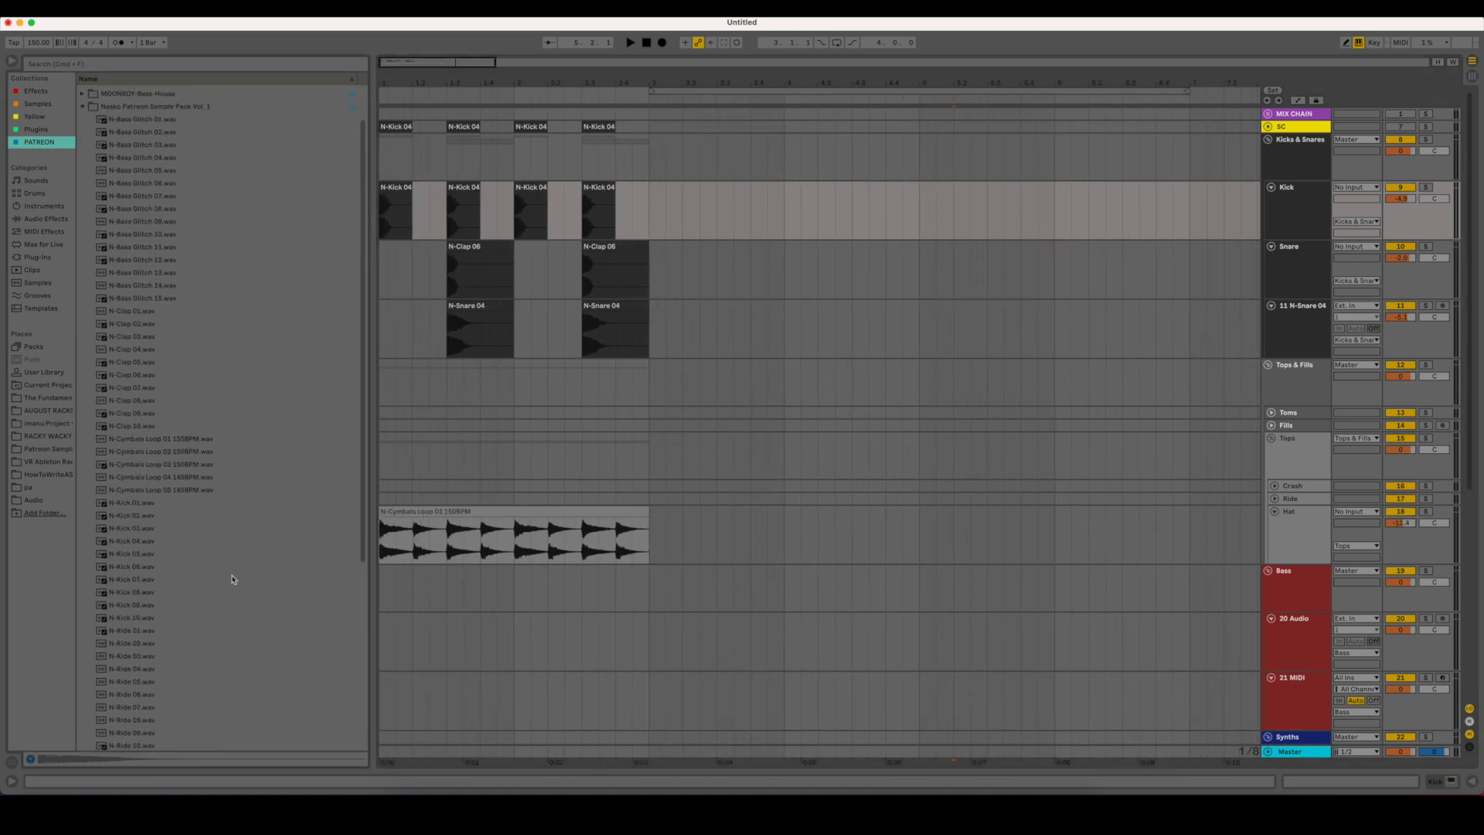
pyautogui.scroll(-2, 233, 579)
pyautogui.scroll(-3, 231, 580)
pyautogui.moveTo(132, 515); pyautogui.dragTo(415, 498)
pyautogui.click(1269, 498)
pyautogui.click(1274, 499)
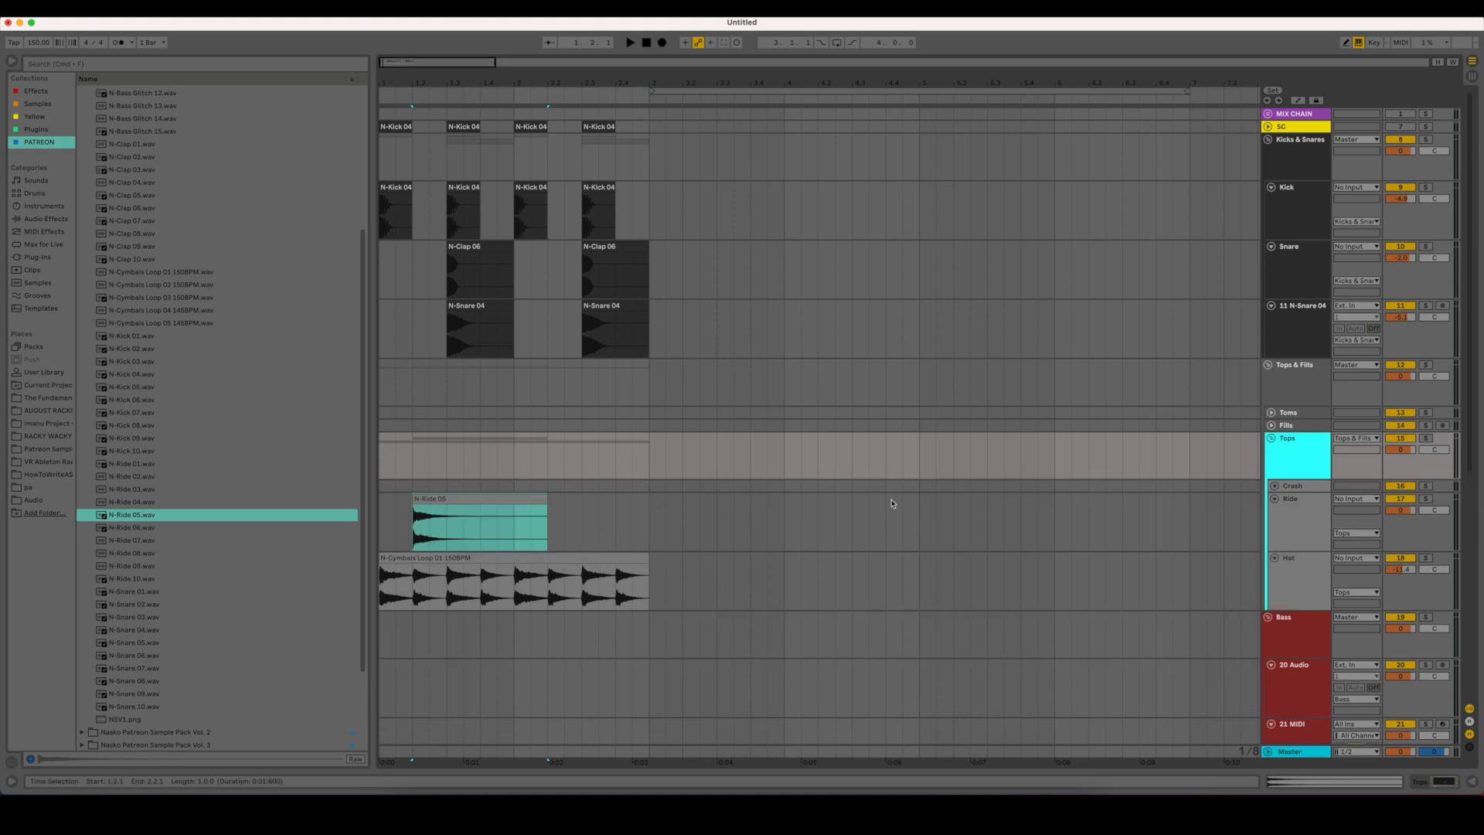
pyautogui.moveTo(580, 511); pyautogui.dragTo(445, 516)
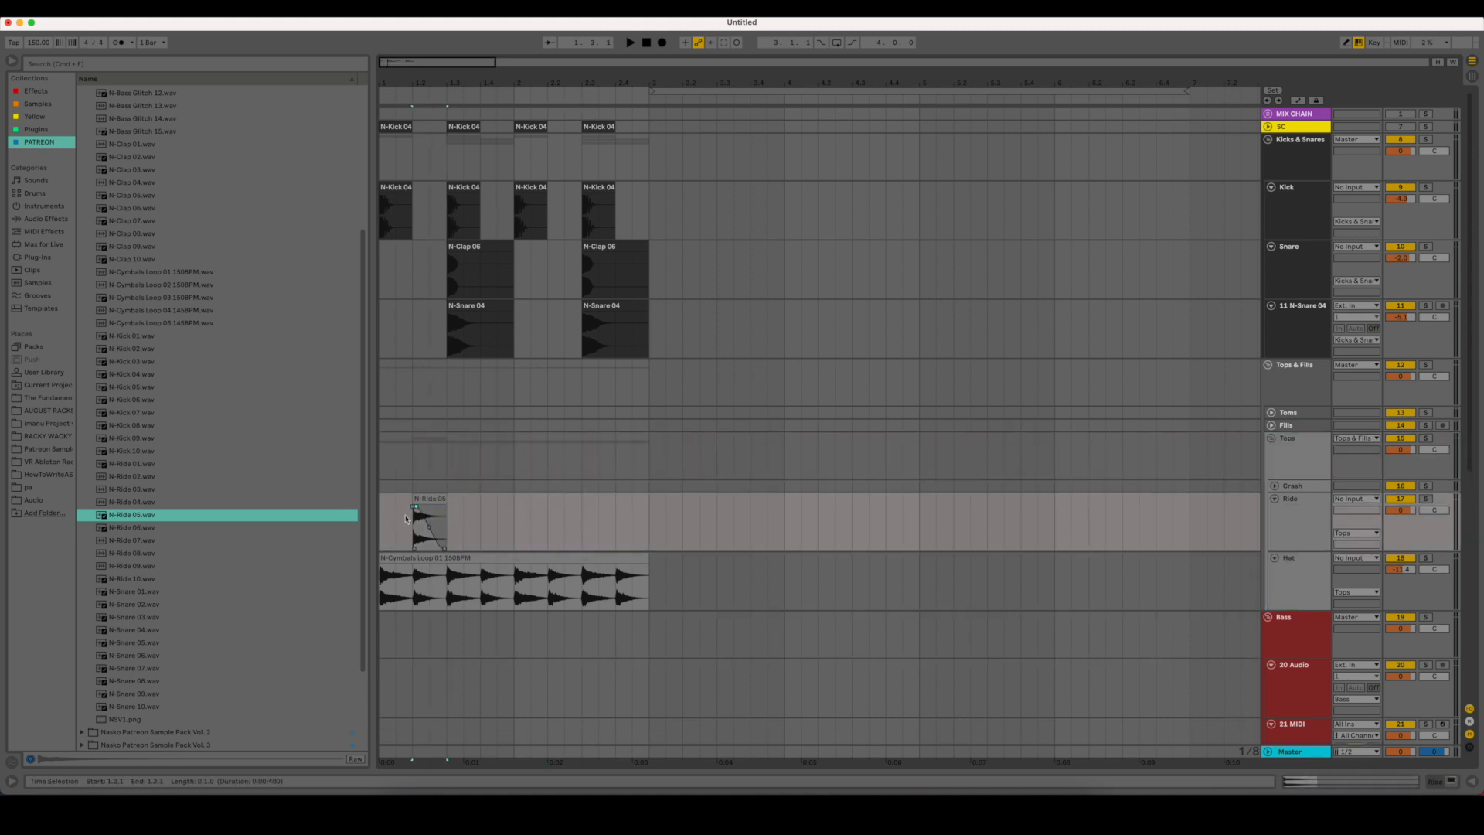
# - Add a Vocoder to the Ride track with the Noise carrier and Dry/Wet at 100%
pyautogui.hotkey('shift', 'Tab')
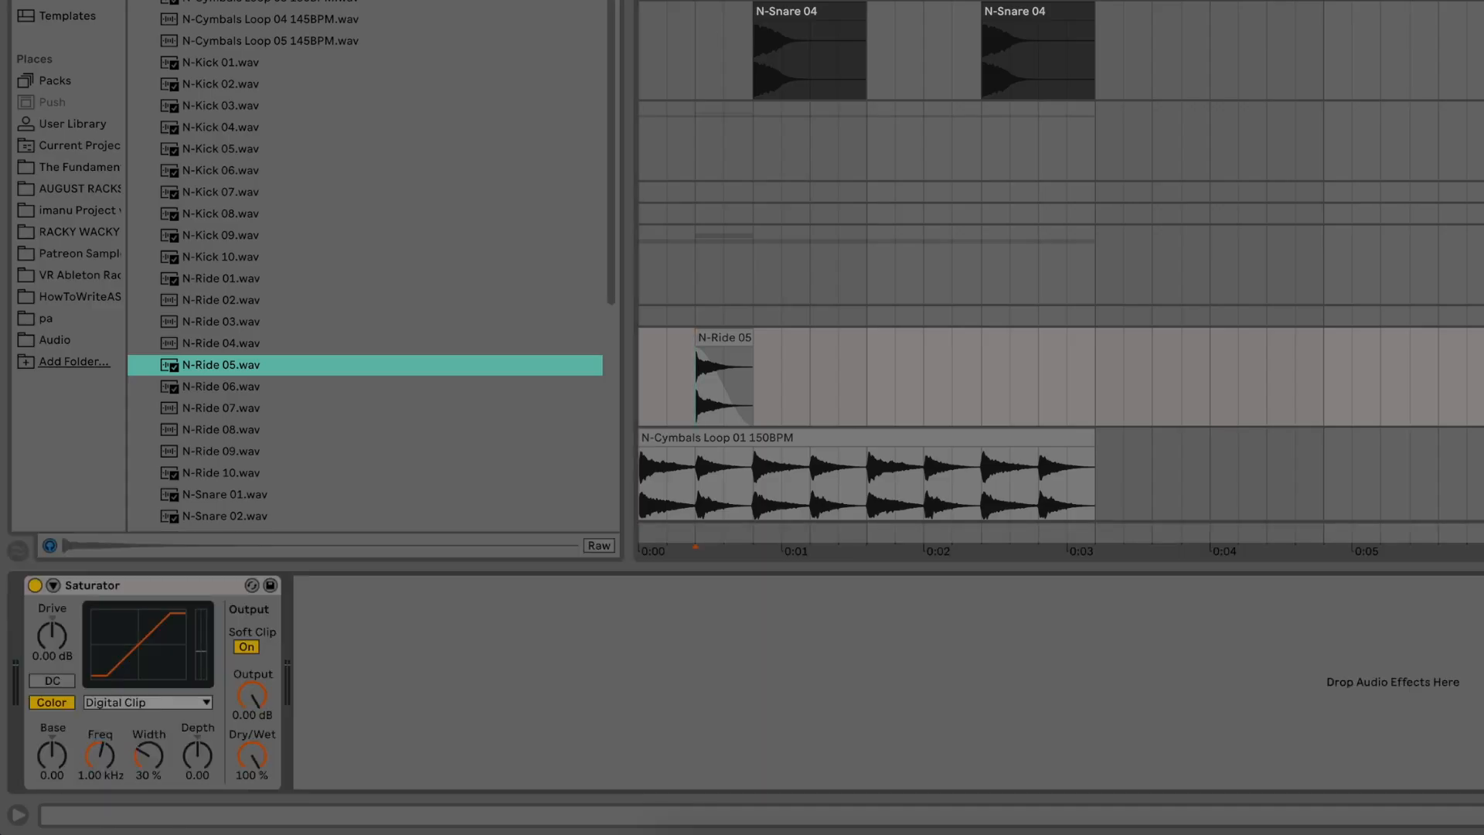
pyautogui.scroll(-5, 263, 359)
pyautogui.moveTo(207, 520); pyautogui.dragTo(722, 415)
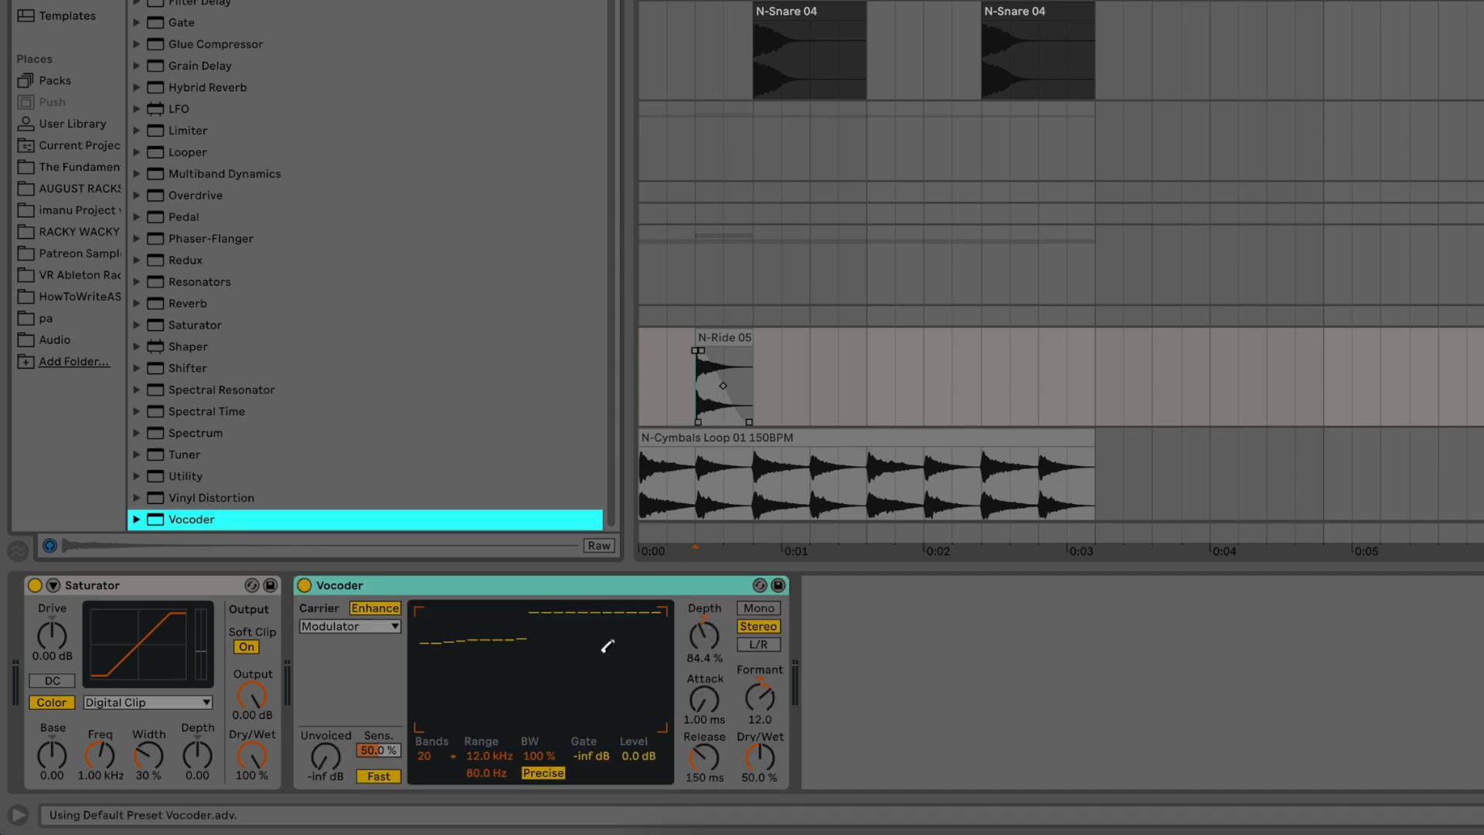
pyautogui.click(328, 626)
pyautogui.click(390, 645)
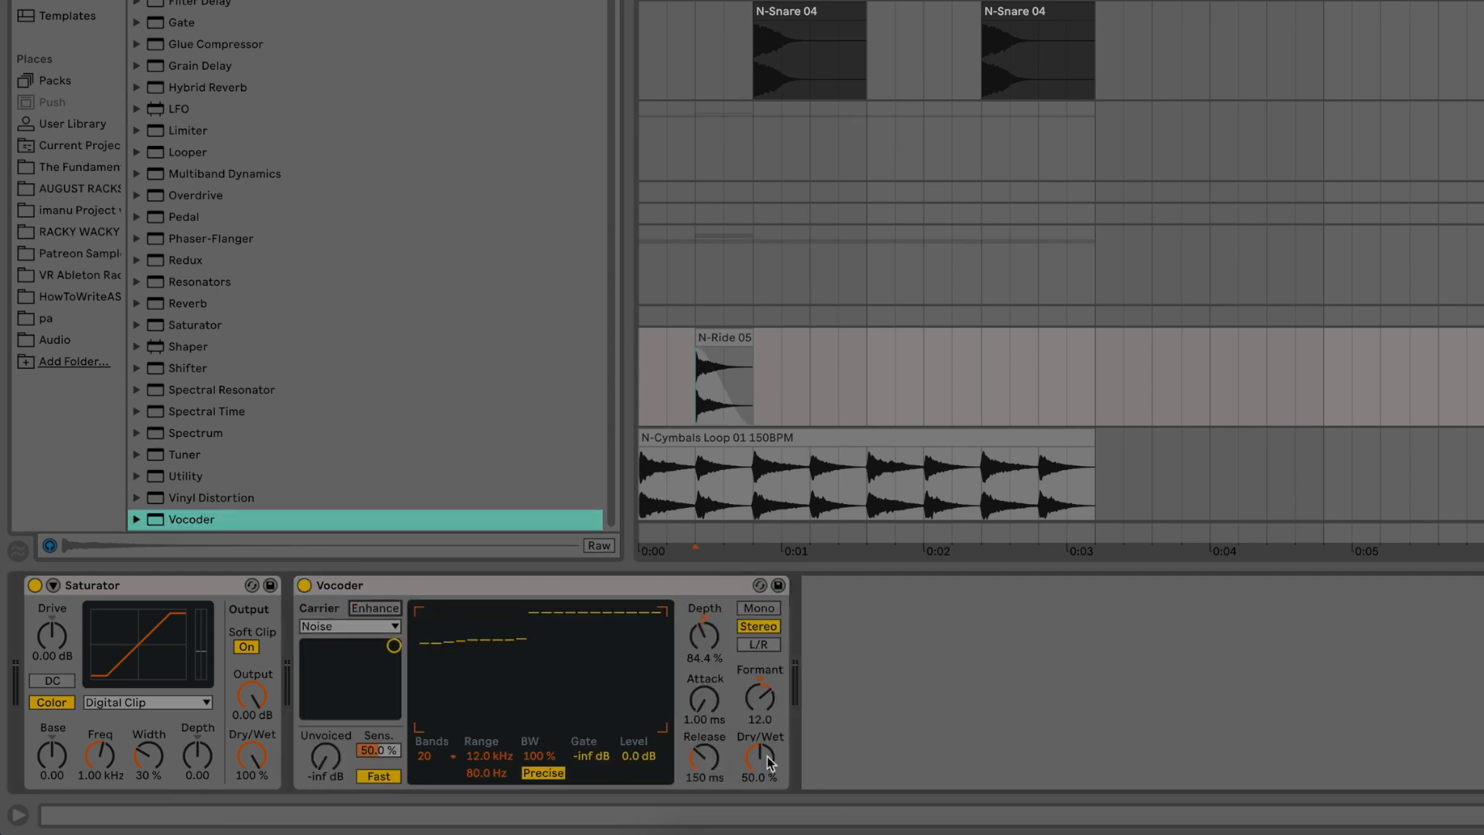
pyautogui.press('space')
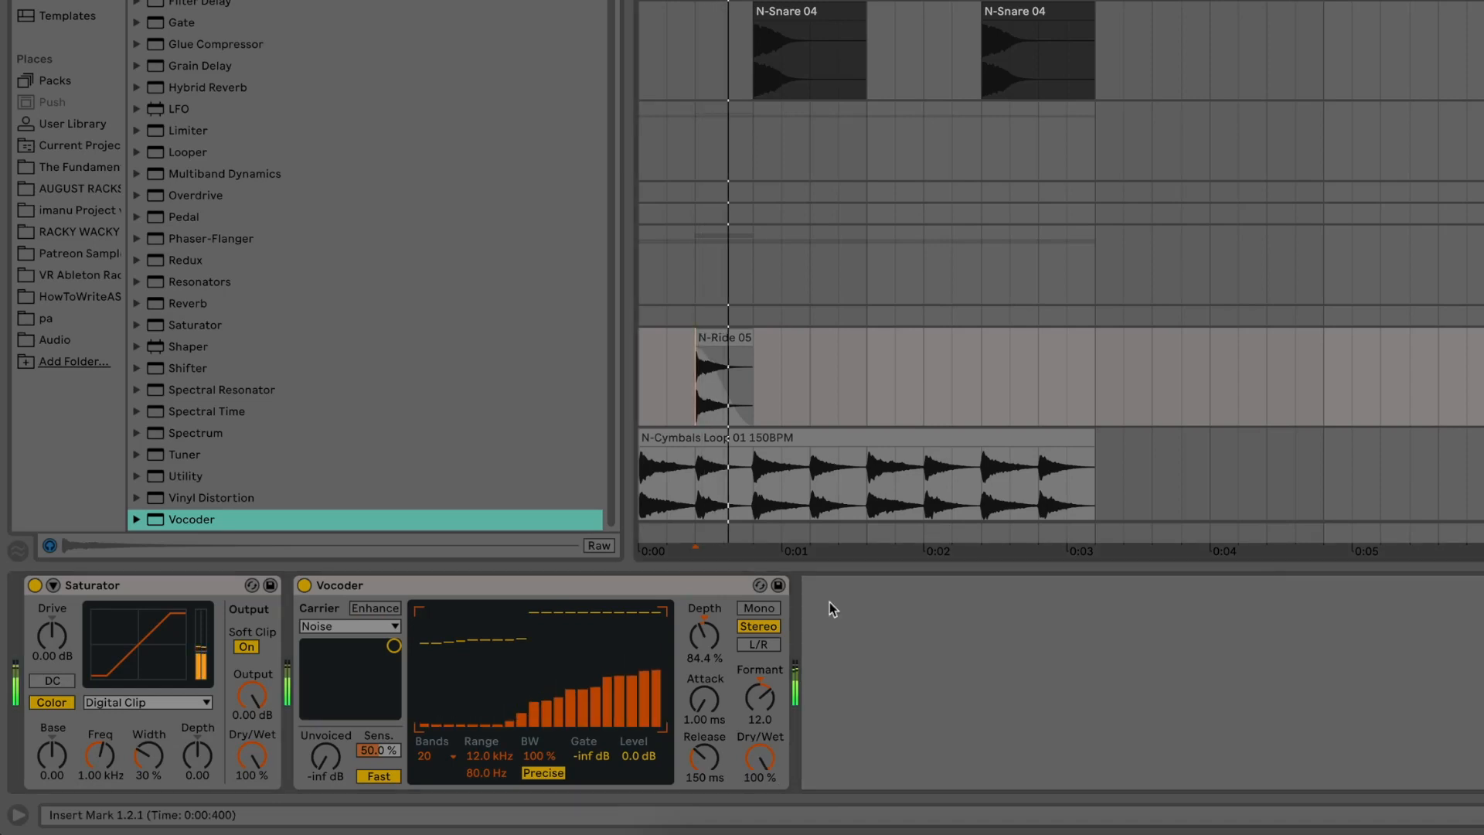
# - Audition the ride hit and set the Vocoder's Release to 10.0 ms
pyautogui.press('space')
pyautogui.press('space')
pyautogui.press('space')
pyautogui.press('space')
pyautogui.moveTo(697, 755); pyautogui.dragTo(697, 803)
pyautogui.press('space')
pyautogui.press('space')
pyautogui.press('space')
# - Set the Vocoder to 8 bands and audition the ride hit
pyautogui.click(437, 756)
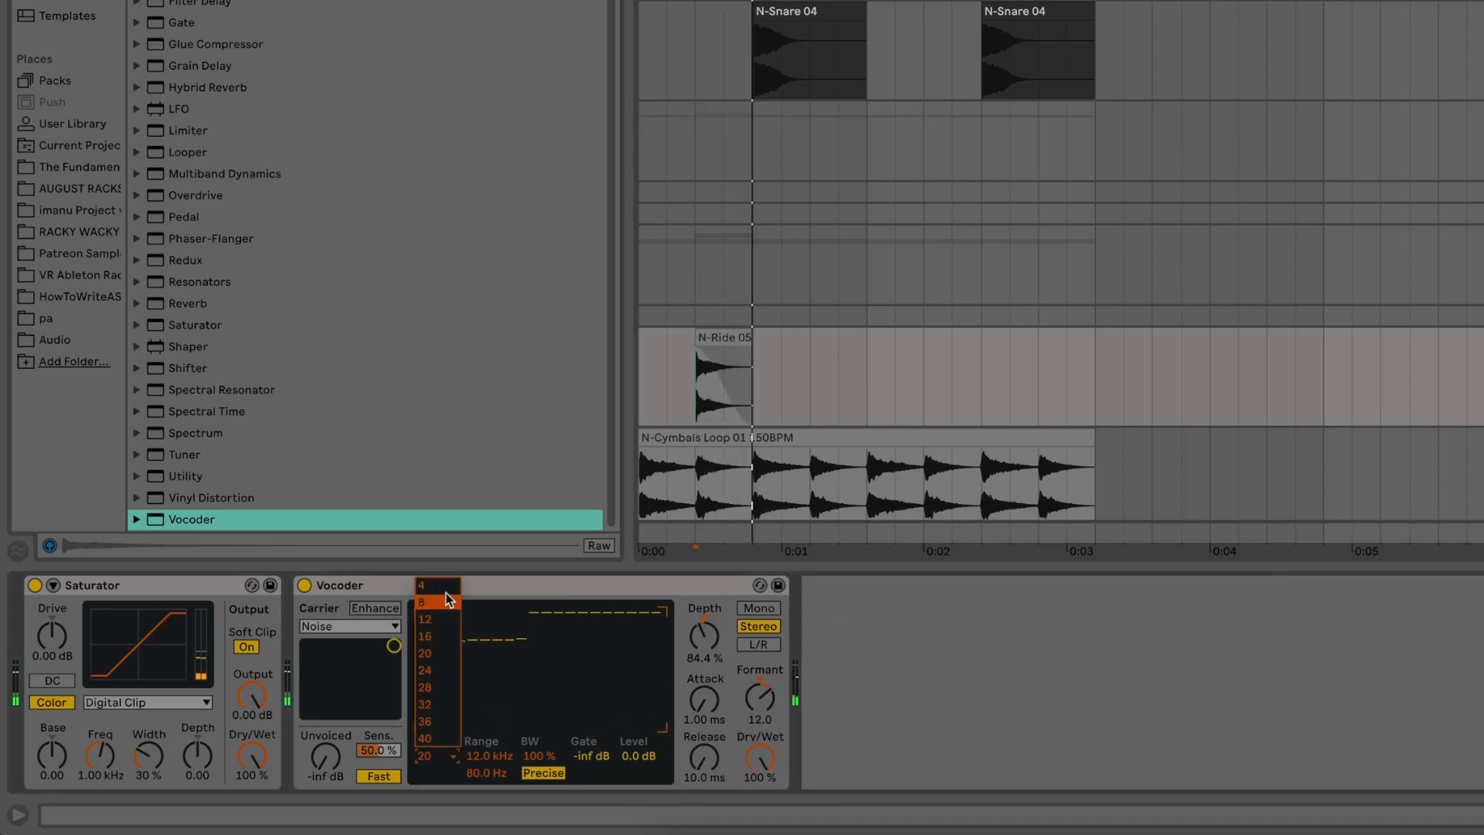
pyautogui.click(446, 601)
pyautogui.press('space')
pyautogui.press('space')
pyautogui.press('space')
pyautogui.press('space')
pyautogui.press('space')
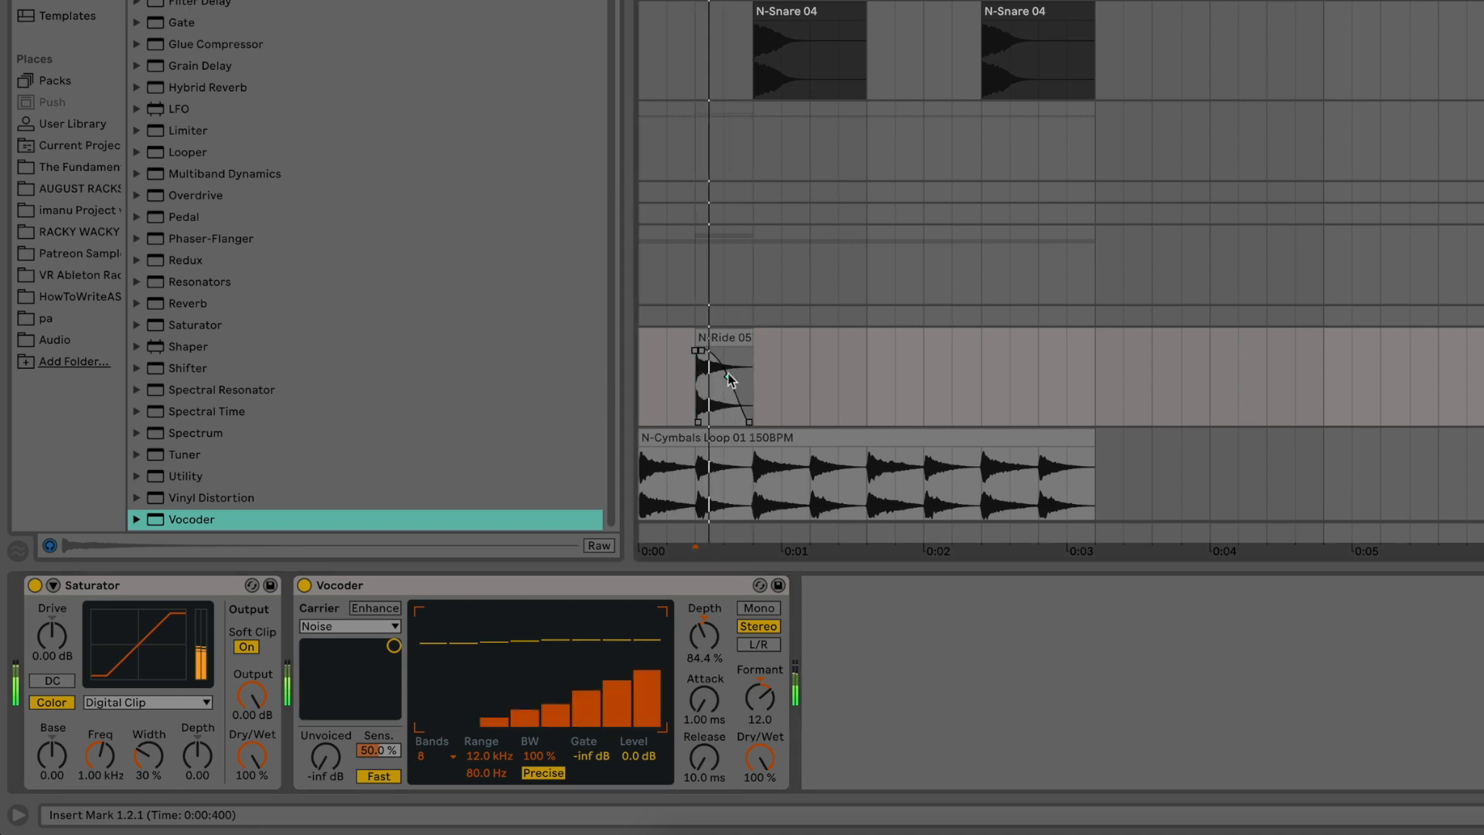
# - Bend the fade-out curve of the N-Ride 05 clip while replaying the hit
pyautogui.press('space')
pyautogui.press('space')
pyautogui.press('space')
pyautogui.press('space')
pyautogui.press('space')
pyautogui.press('space')
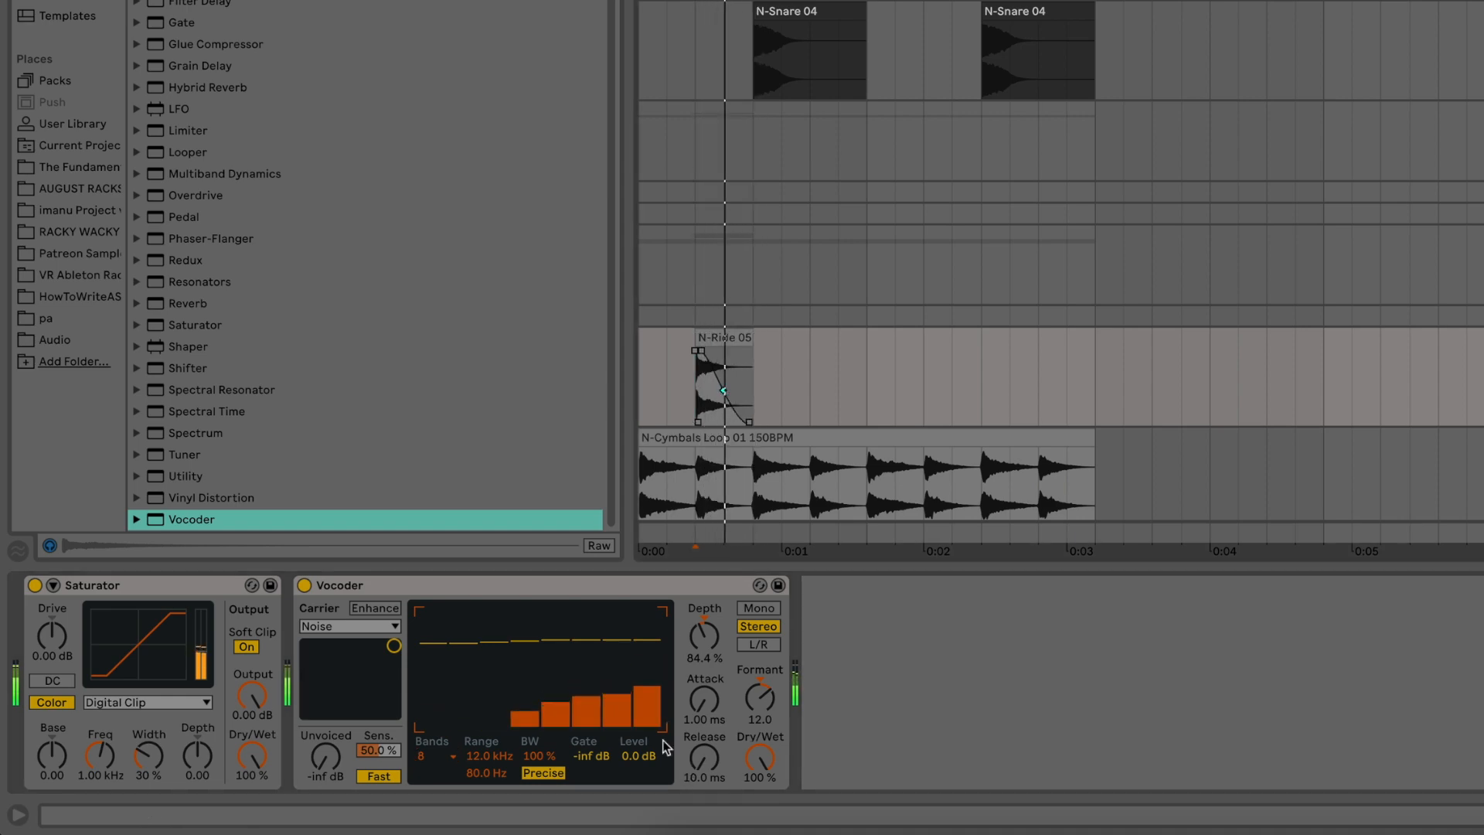
# - Duplicate the N-Ride 05 hit onto every other beat through bar 2 and fold the Tops group
pyautogui.press('super+d')
pyautogui.press('super+d')
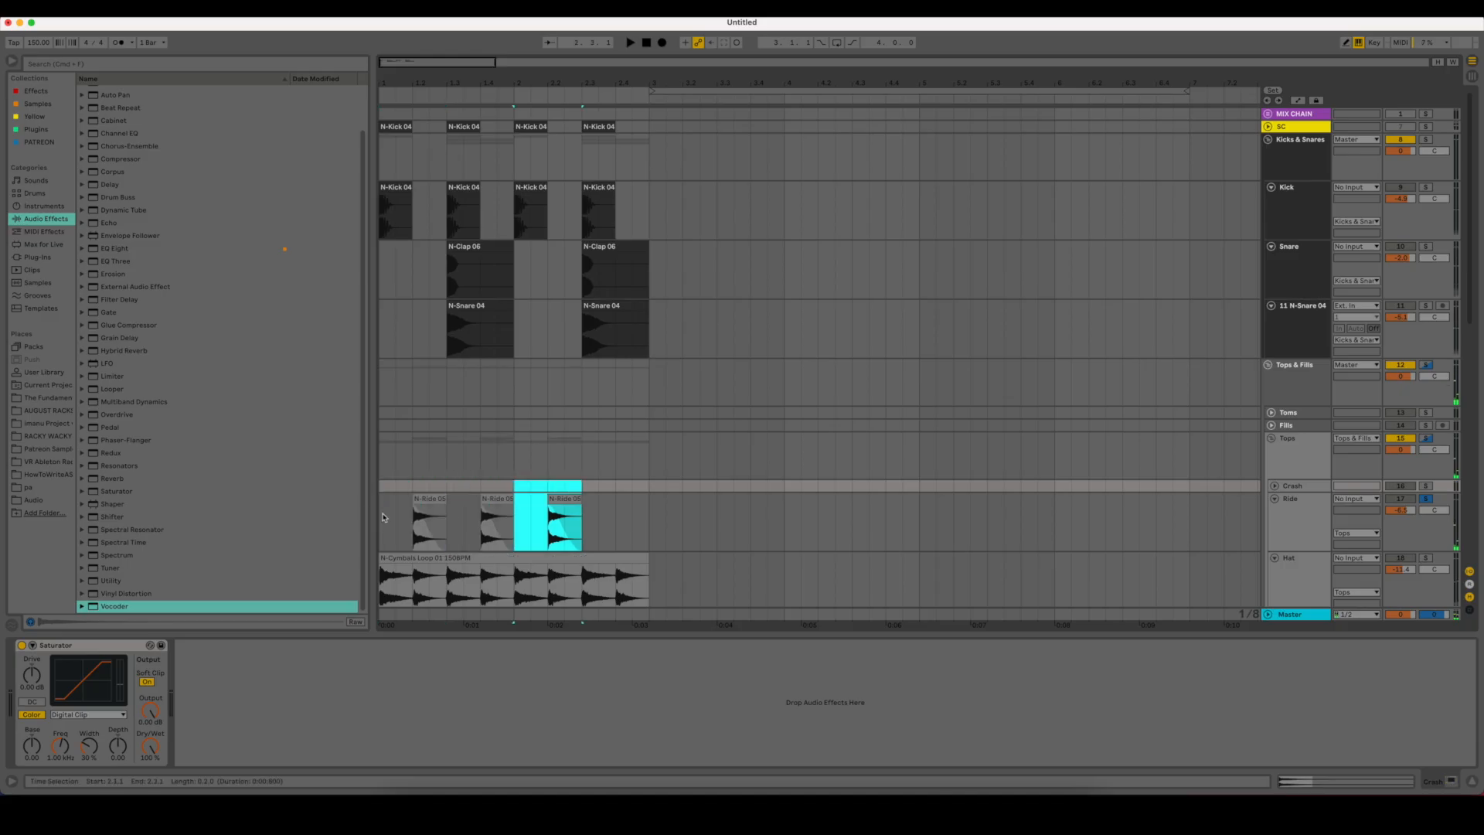
pyautogui.press('super+d')
pyautogui.click(1270, 438)
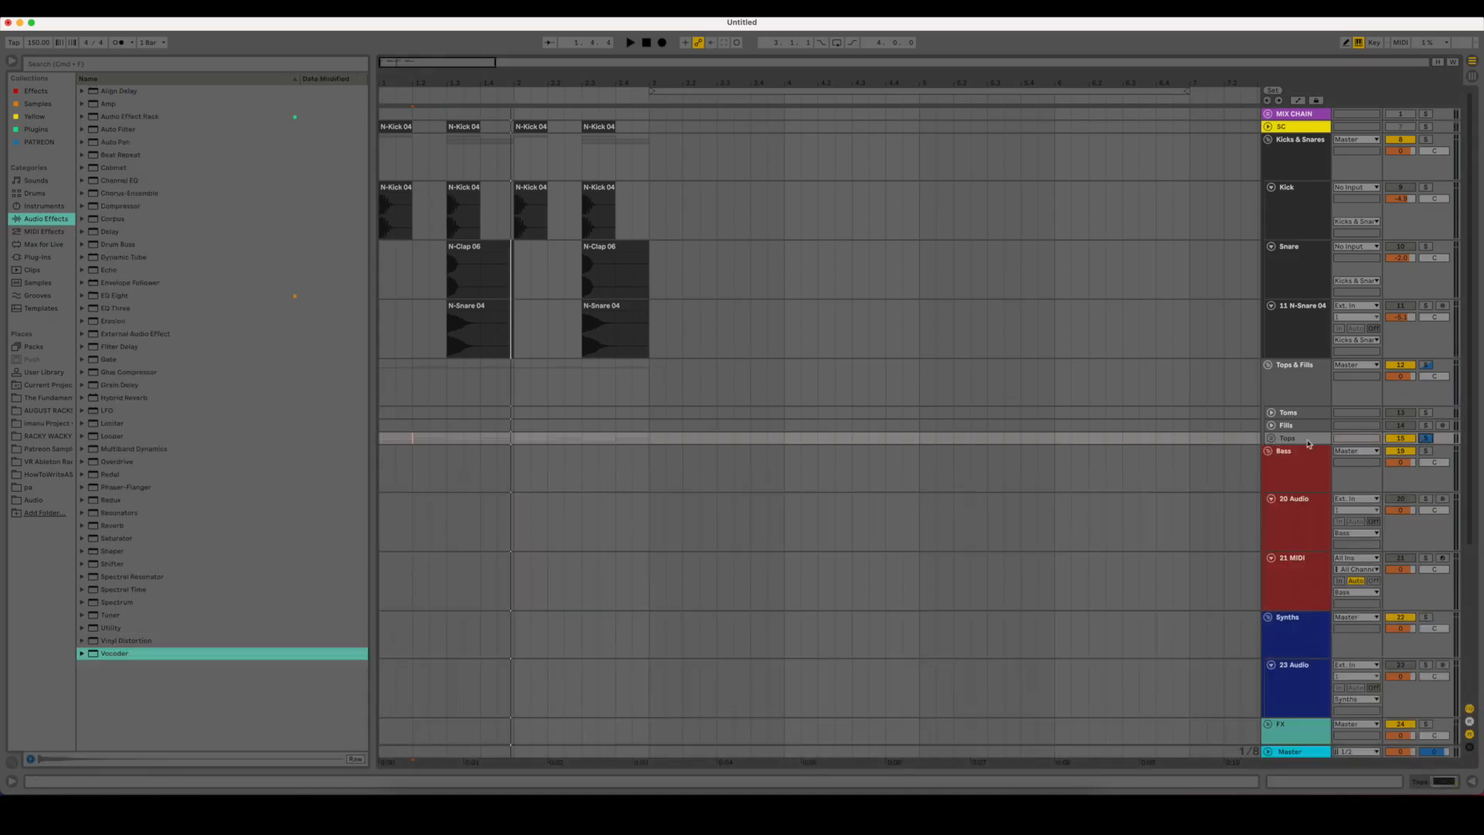
# - Play the drum pattern from the start and loop the whole two-bar arrangement
pyautogui.click(383, 455)
pyautogui.press('space')
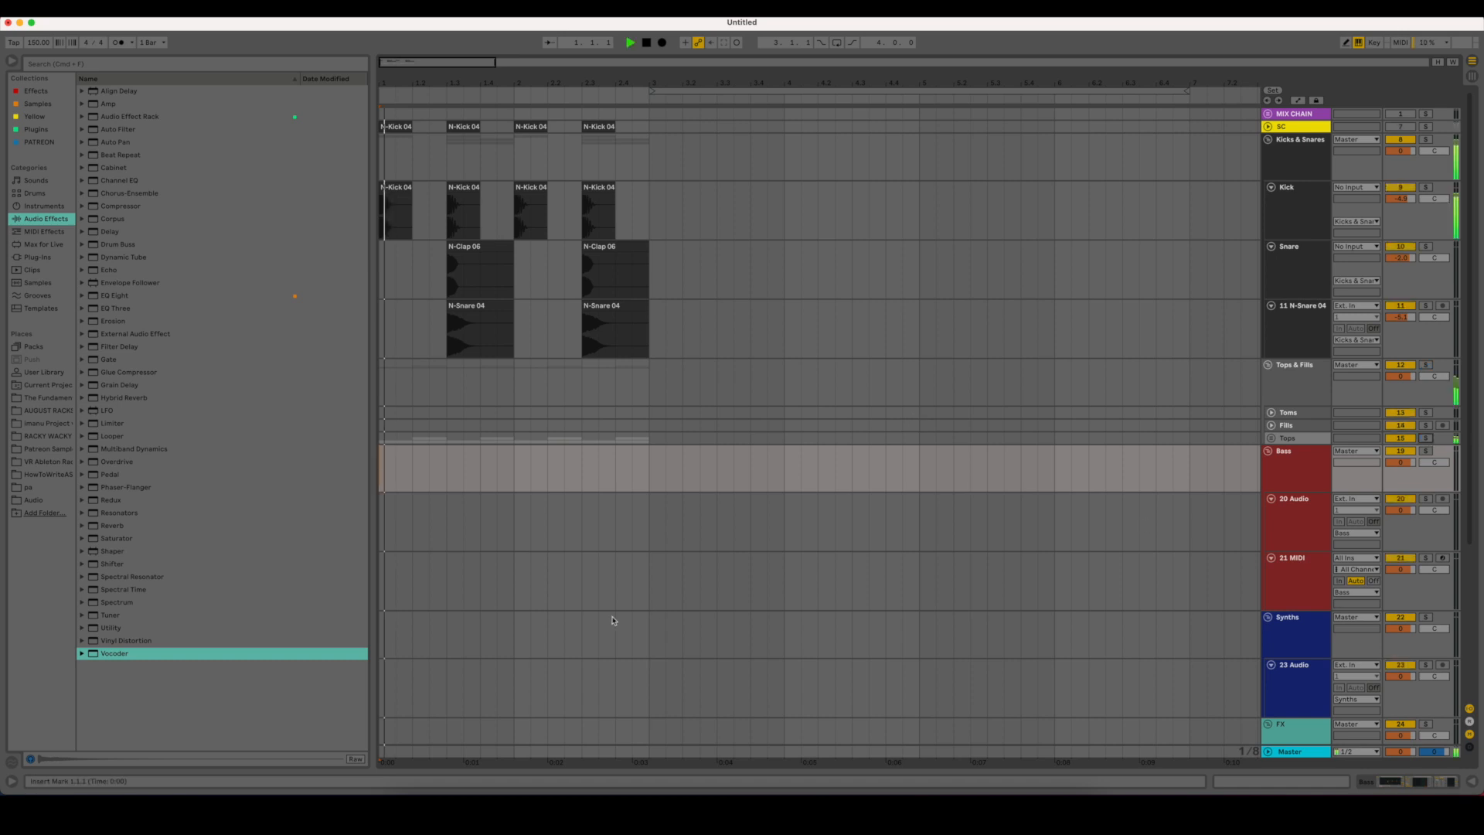
pyautogui.press('super+a')
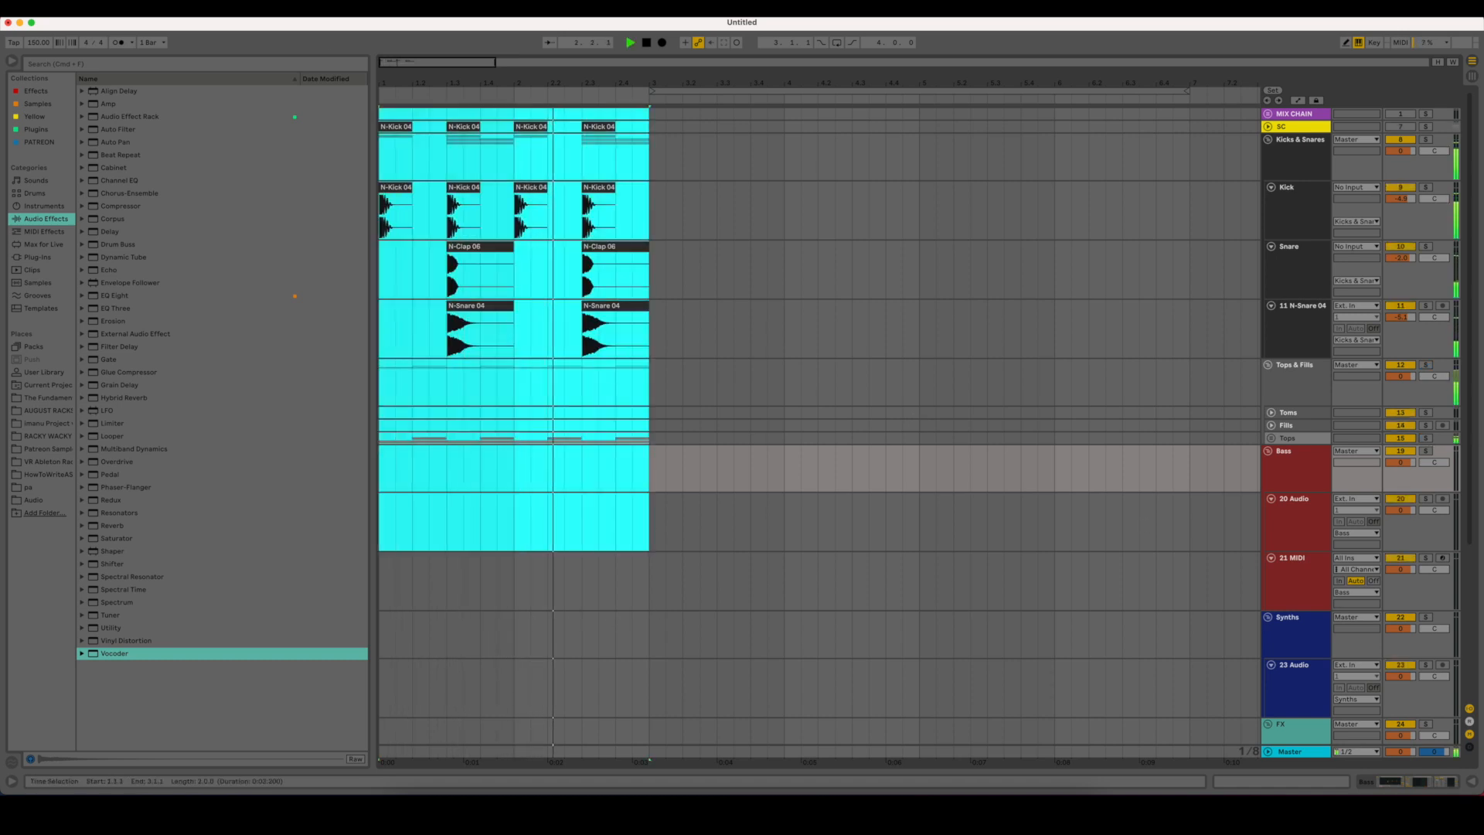
pyautogui.press('super+l')
pyautogui.press('space')
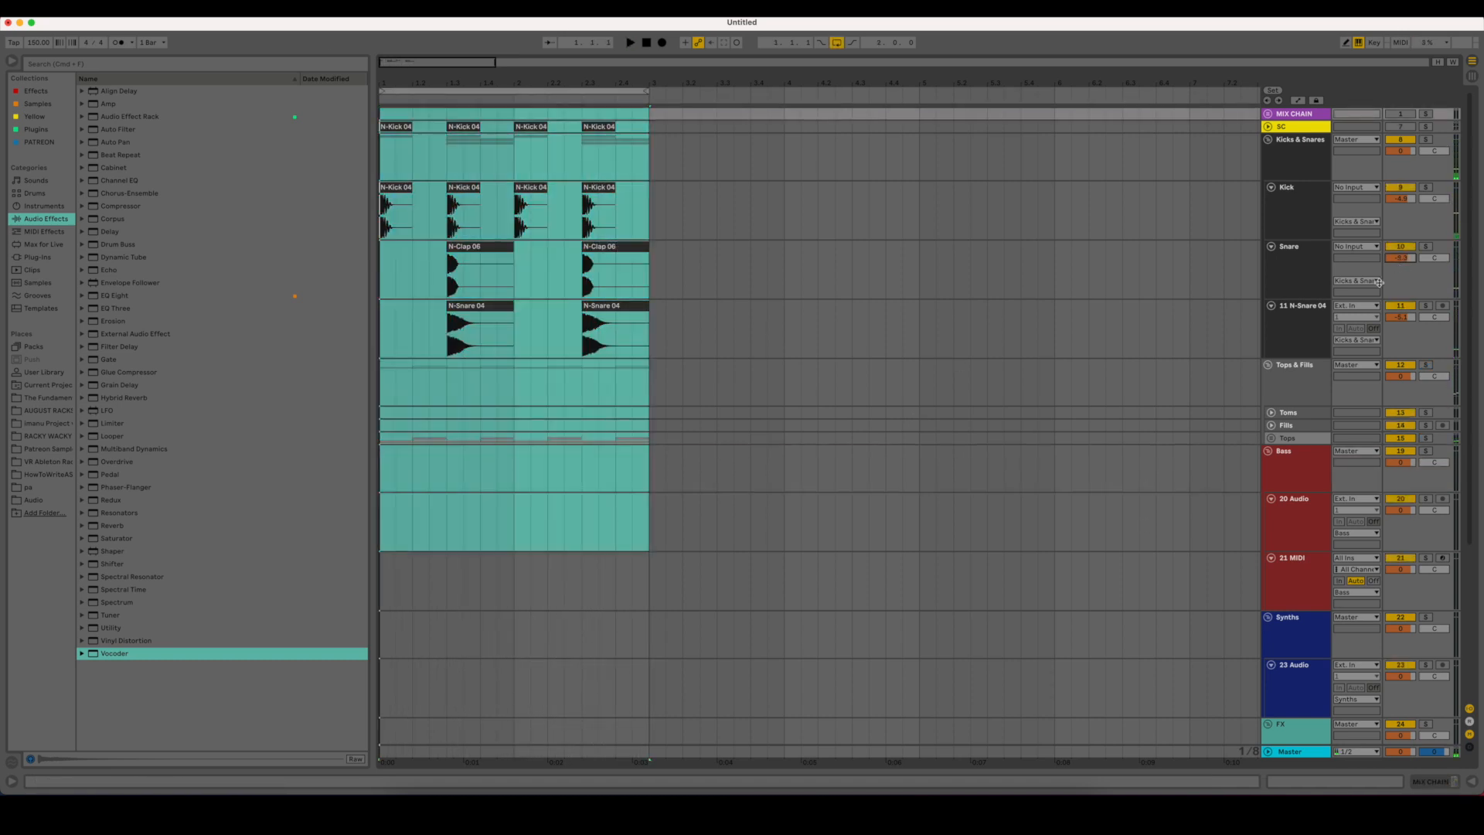
# - Close Patreon Sample Pack Vol. 1 and expand the pack holding the N-Riddim Bass One Shot samples
pyautogui.click(665, 382)
pyautogui.click(42, 142)
pyautogui.scroll(5, 174, 468)
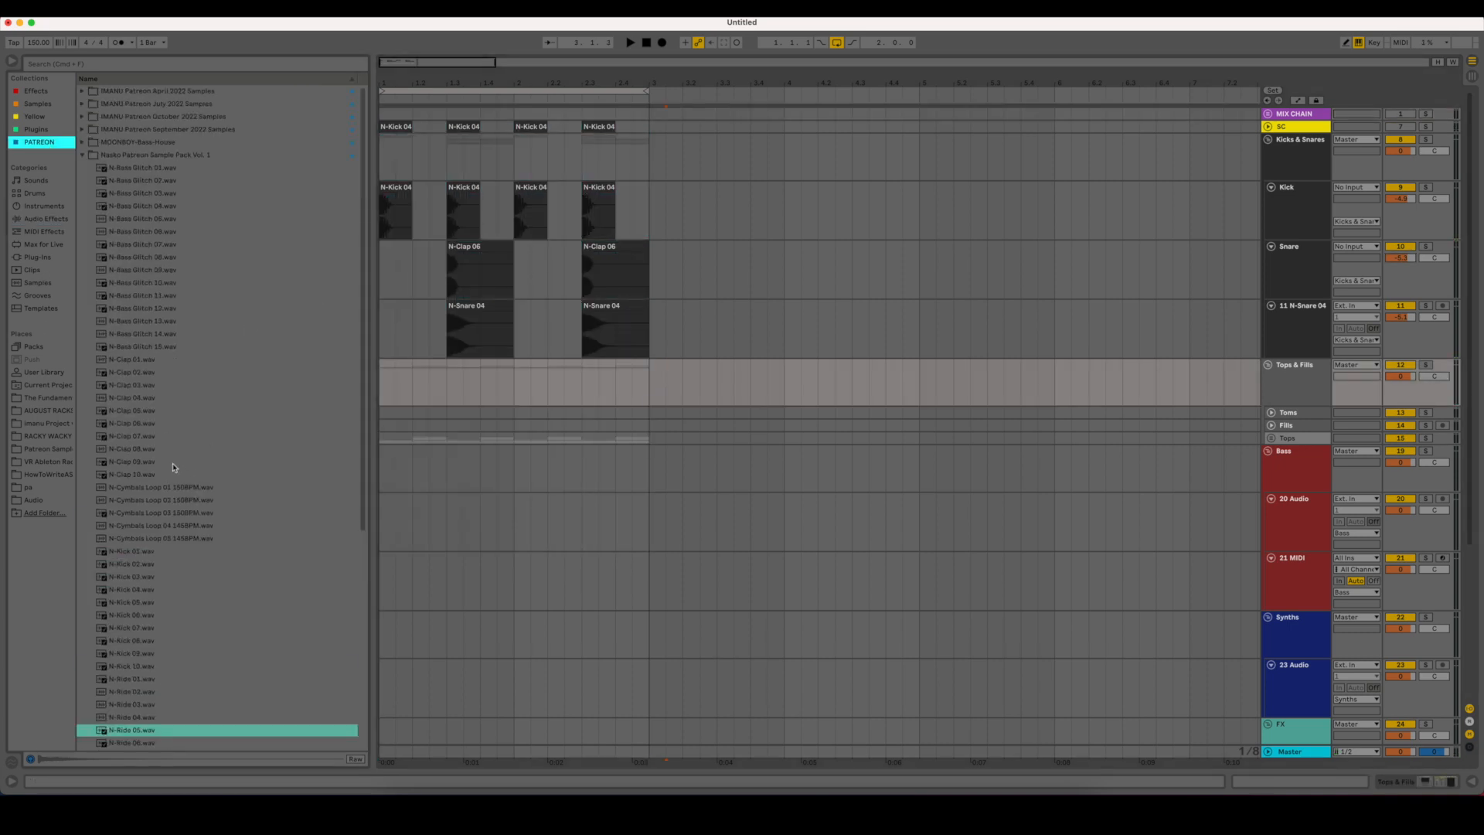
pyautogui.click(83, 155)
pyautogui.click(83, 281)
pyautogui.click(139, 385)
pyautogui.scroll(-10, 147, 390)
# - Place N-Riddim Bass One Shot 14 E and 15 E on the Bass audio track and duplicate across every beat of both bars
pyautogui.moveTo(158, 419); pyautogui.dragTo(388, 509)
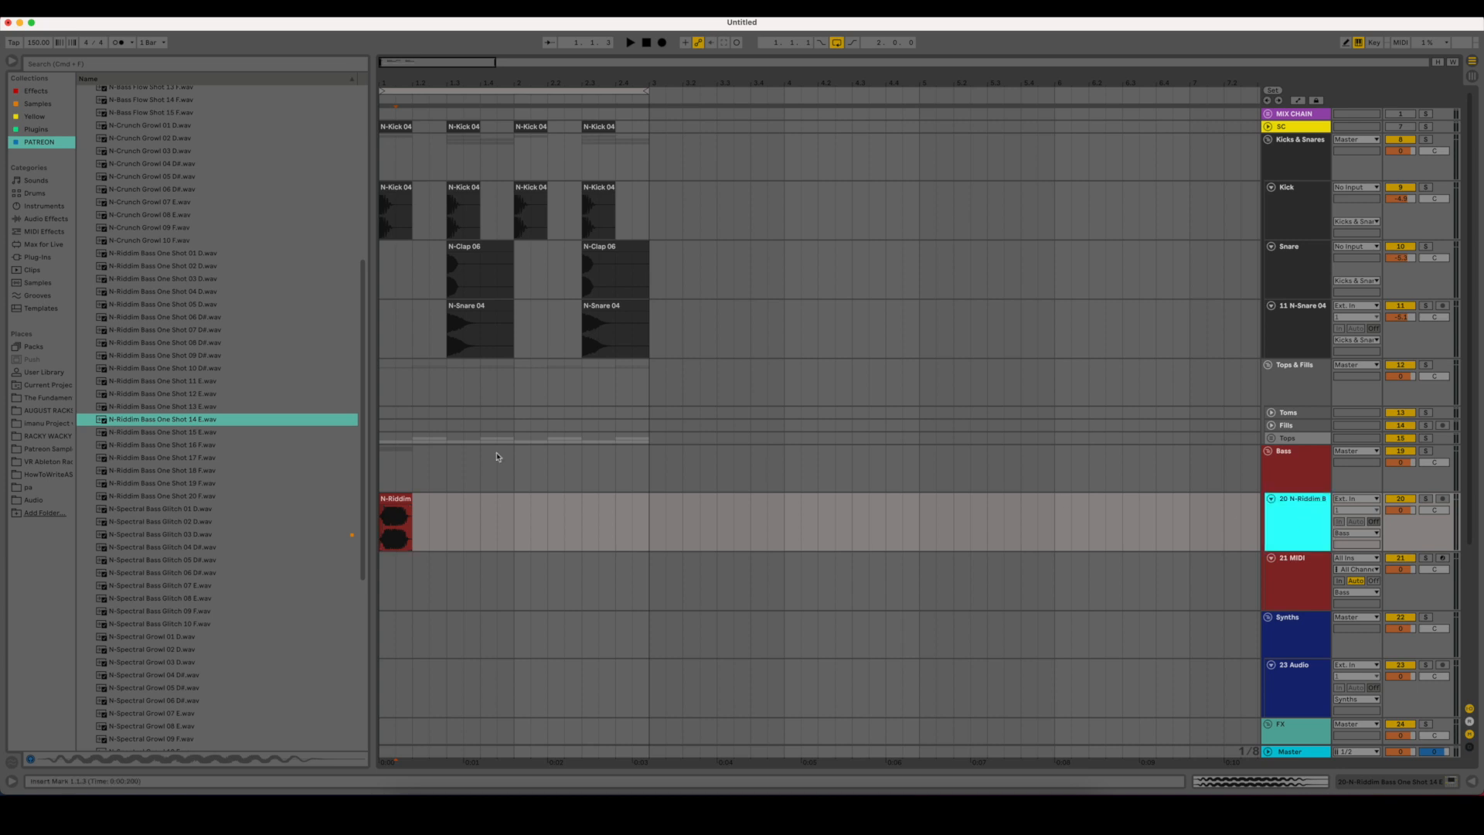
pyautogui.moveTo(200, 435); pyautogui.dragTo(422, 508)
pyautogui.press('super+d')
pyautogui.press('super+d')
pyautogui.press('super+d')
pyautogui.press('super+d')
pyautogui.press('super+d')
pyautogui.press('super+d')
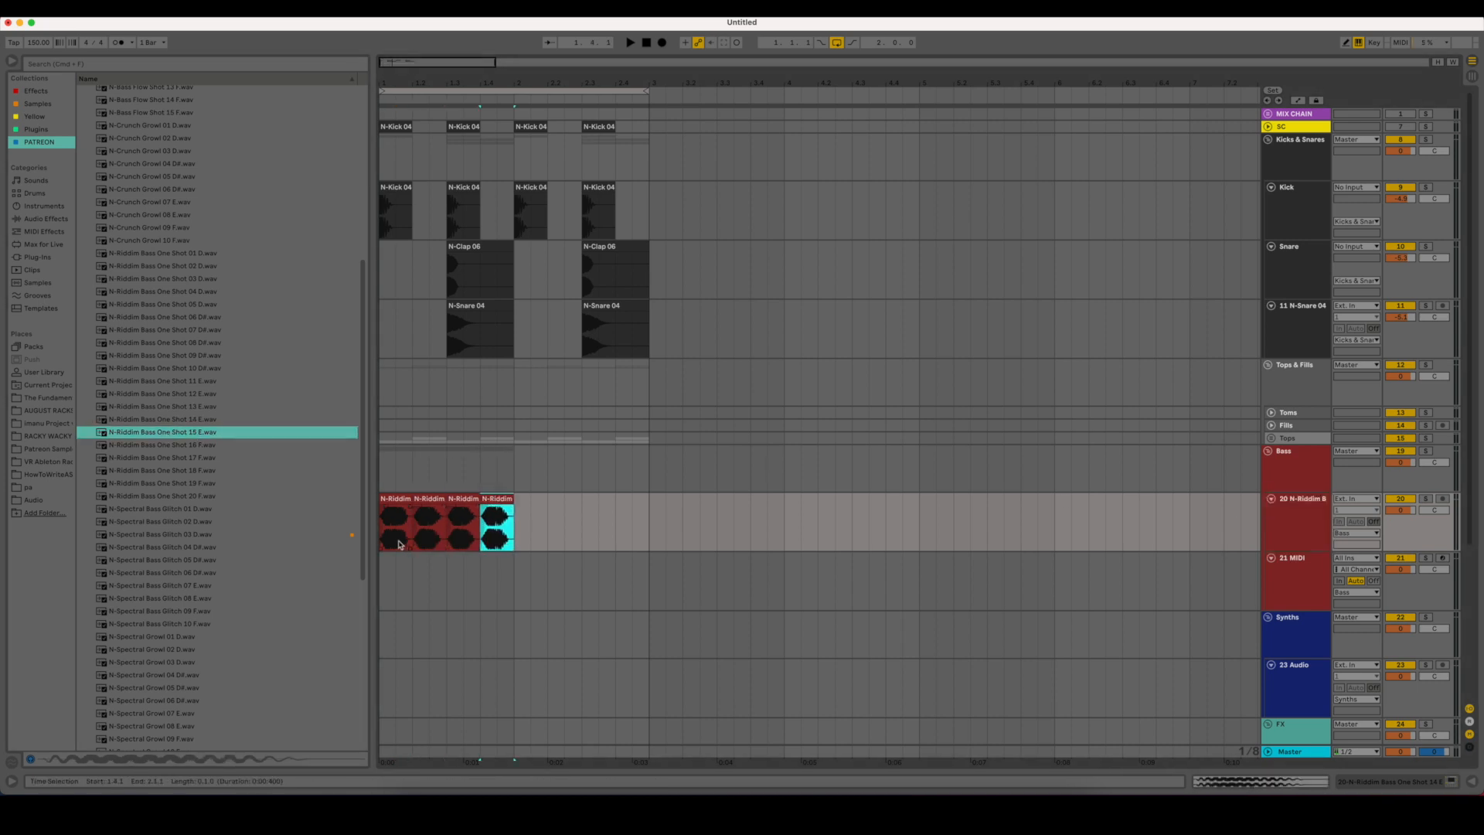
# - Play the loop with the bass and lower the riddim bass track's volume
pyautogui.click(392, 540)
pyautogui.press('space')
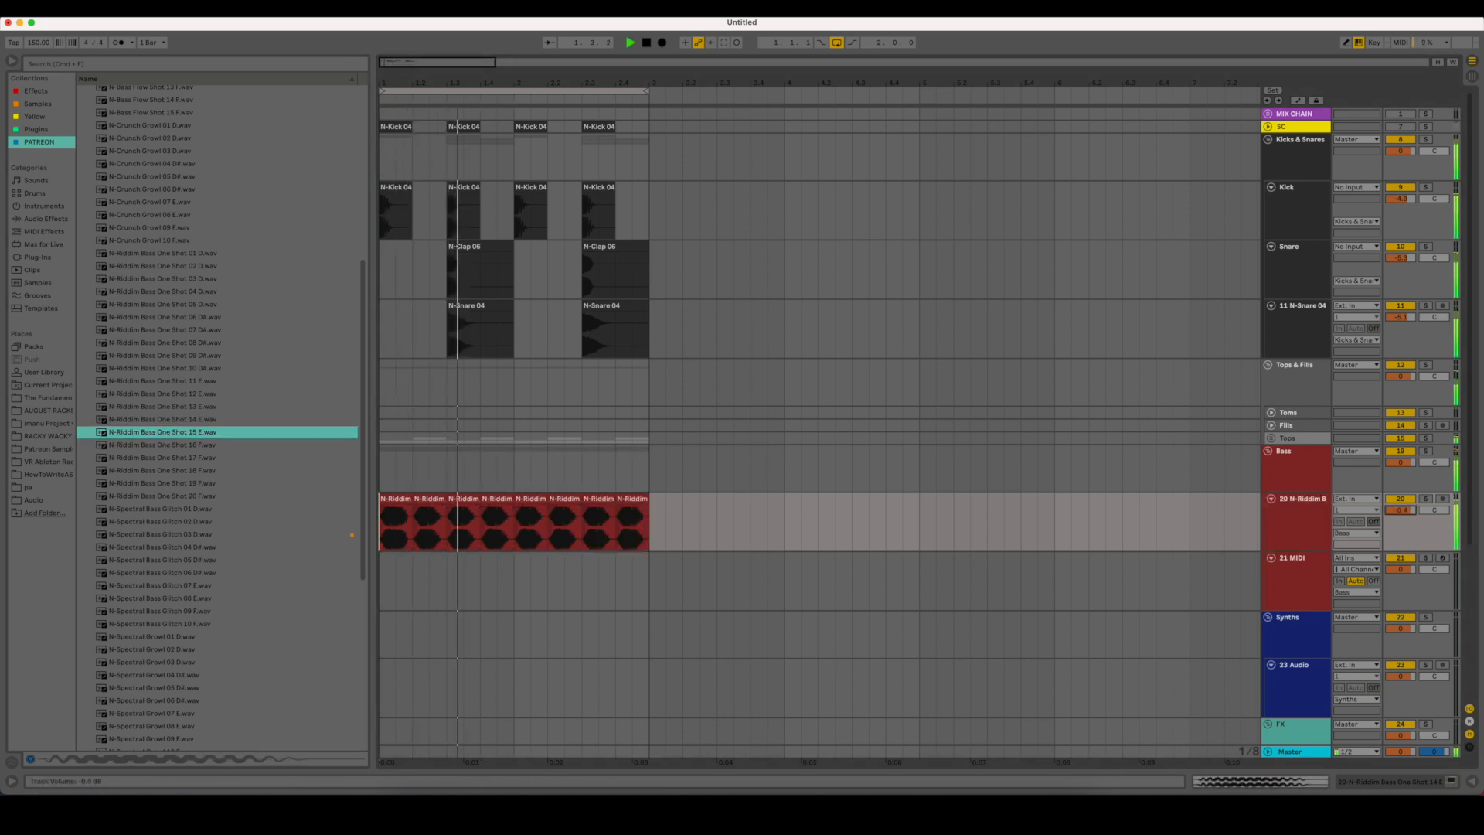
pyautogui.moveTo(1404, 507); pyautogui.dragTo(1405, 510)
pyautogui.click(531, 537)
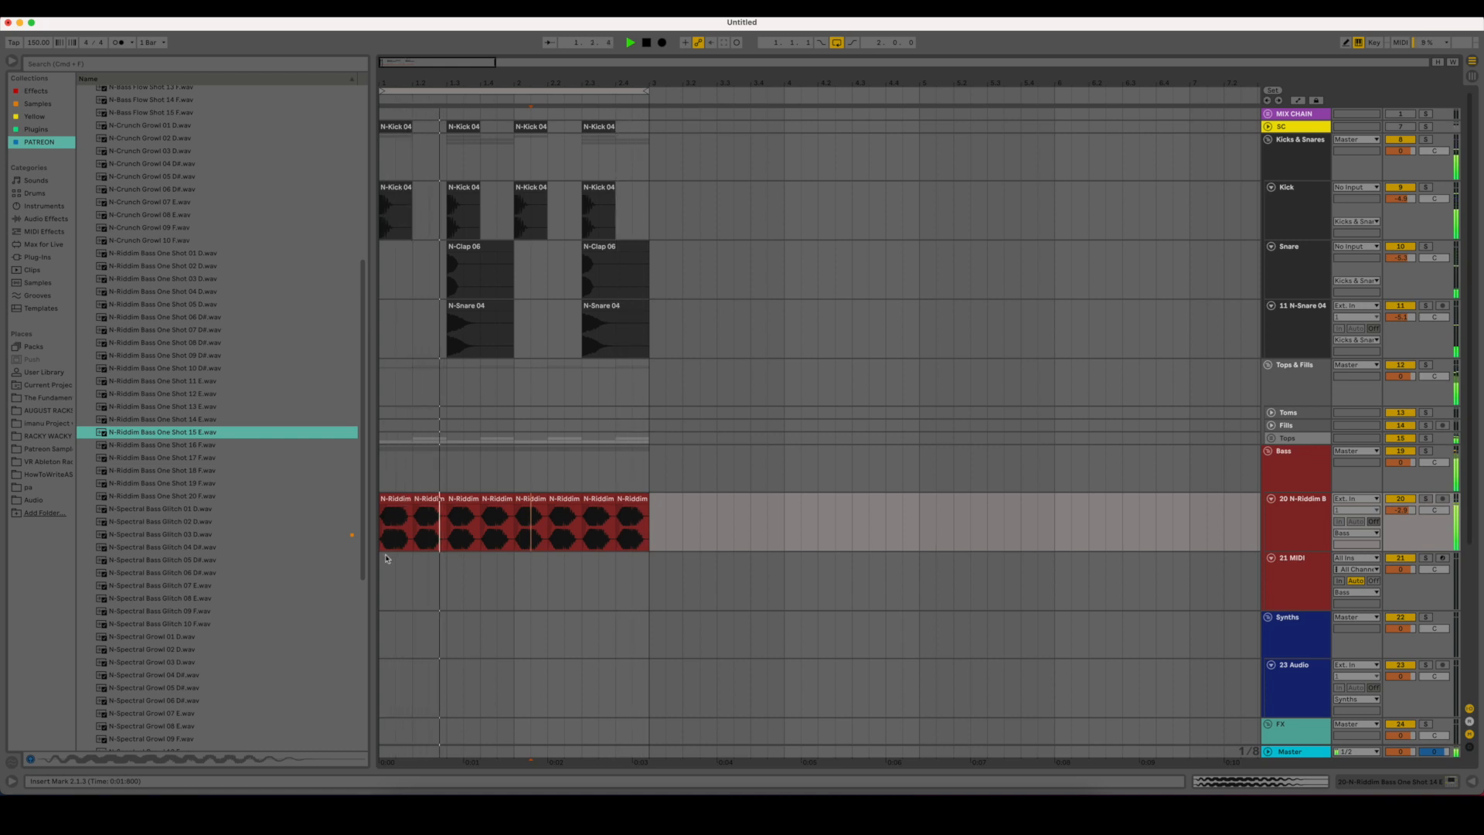
# - Replace the last riddim bass clip, on beat 2.4, with N-Spectral Growl 07 E from the expanded sample pack
pyautogui.scroll(3, 296, 491)
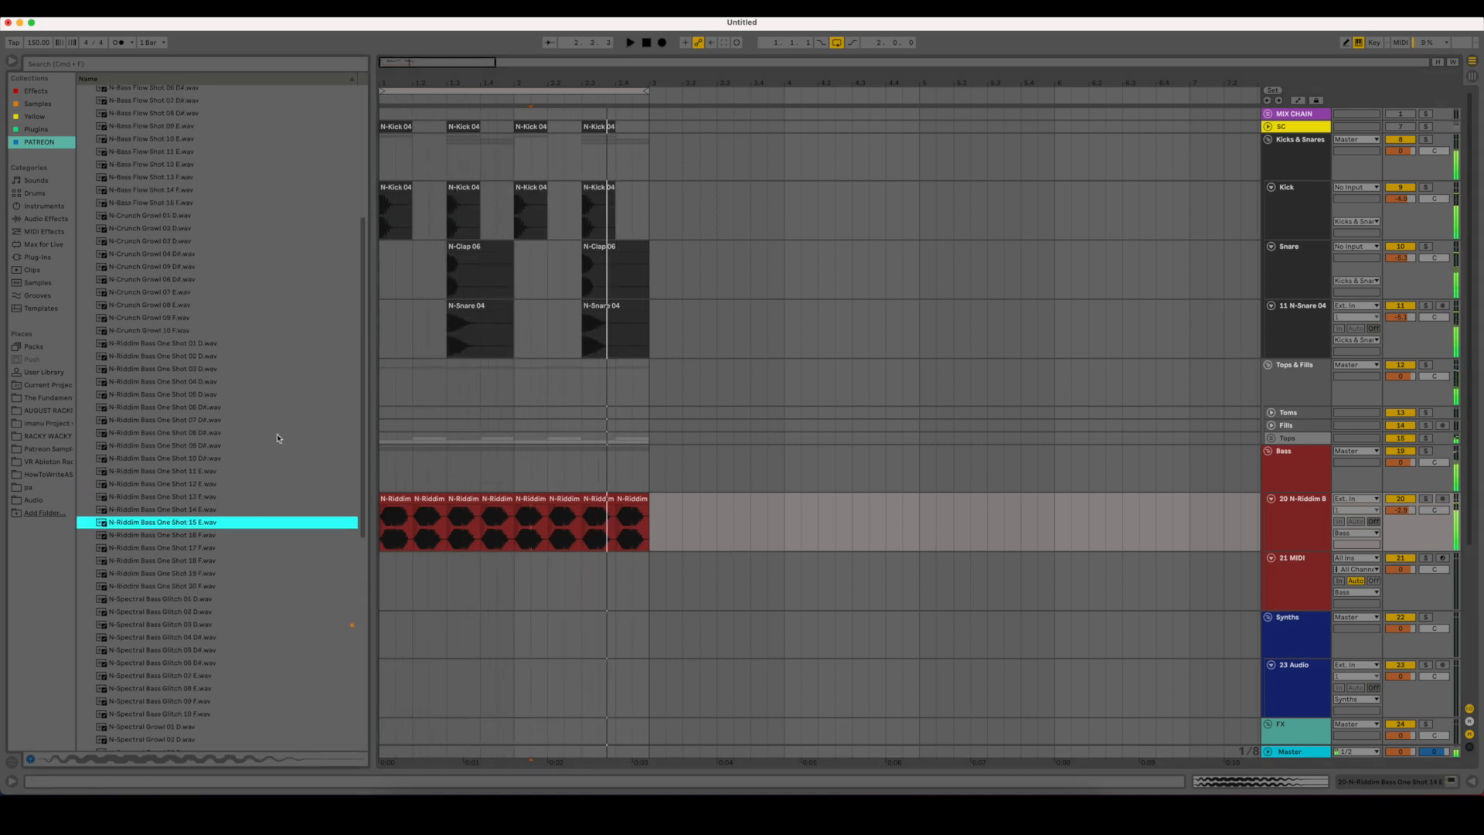
pyautogui.scroll(2, 198, 383)
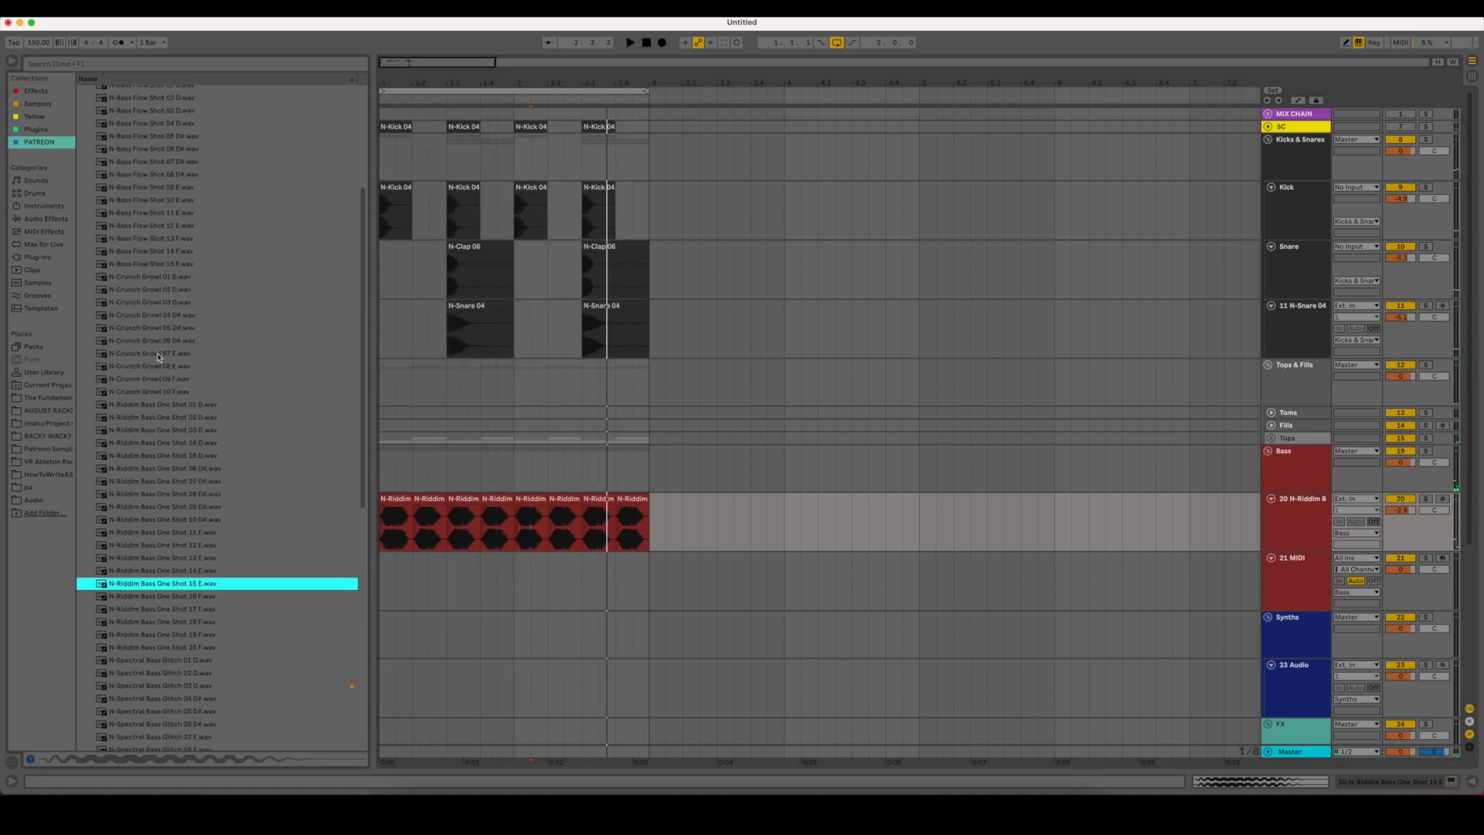
pyautogui.scroll(5, 203, 300)
pyautogui.scroll(-20, 214, 525)
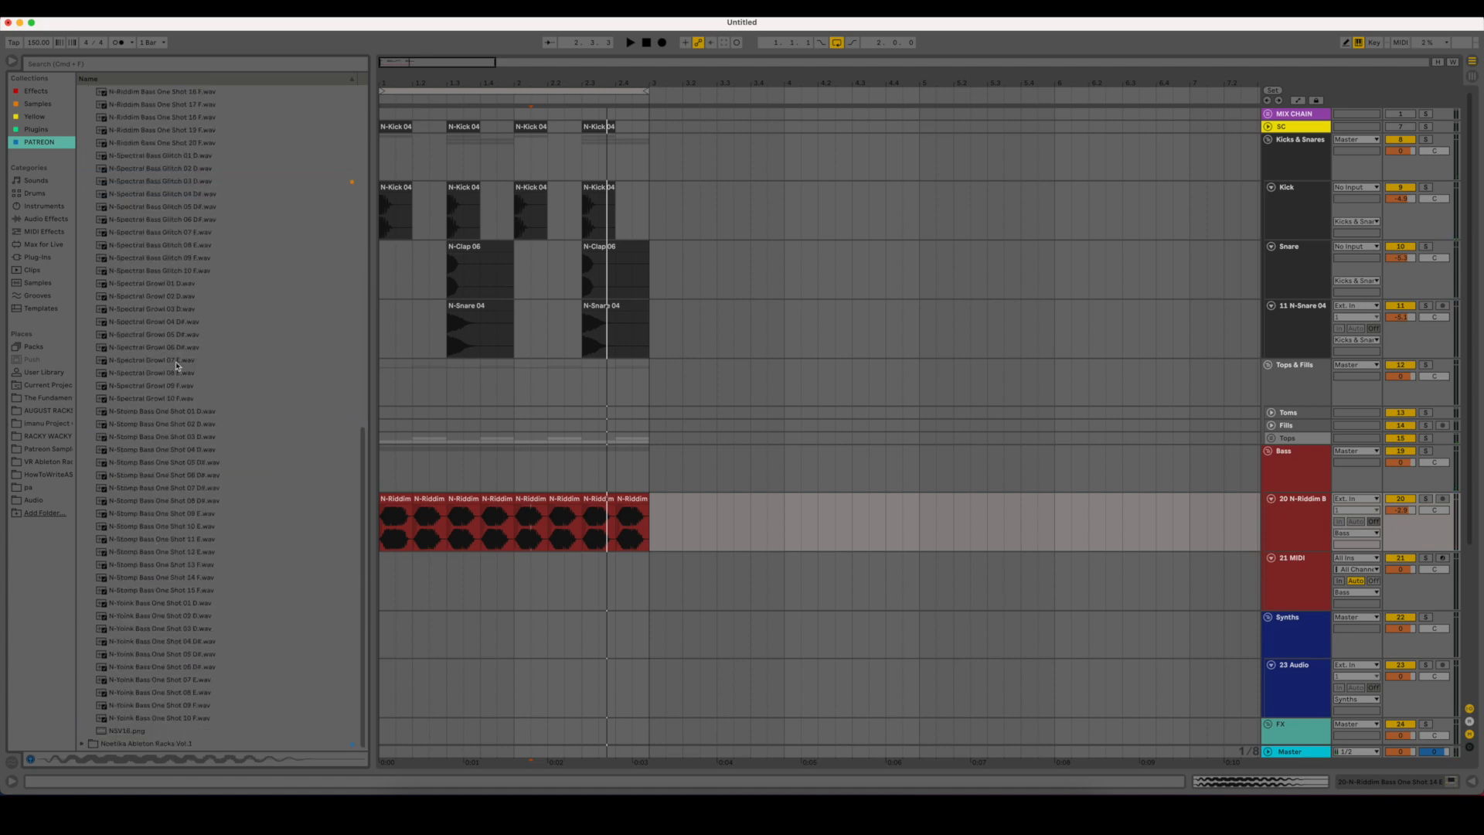
pyautogui.moveTo(164, 365); pyautogui.dragTo(619, 509)
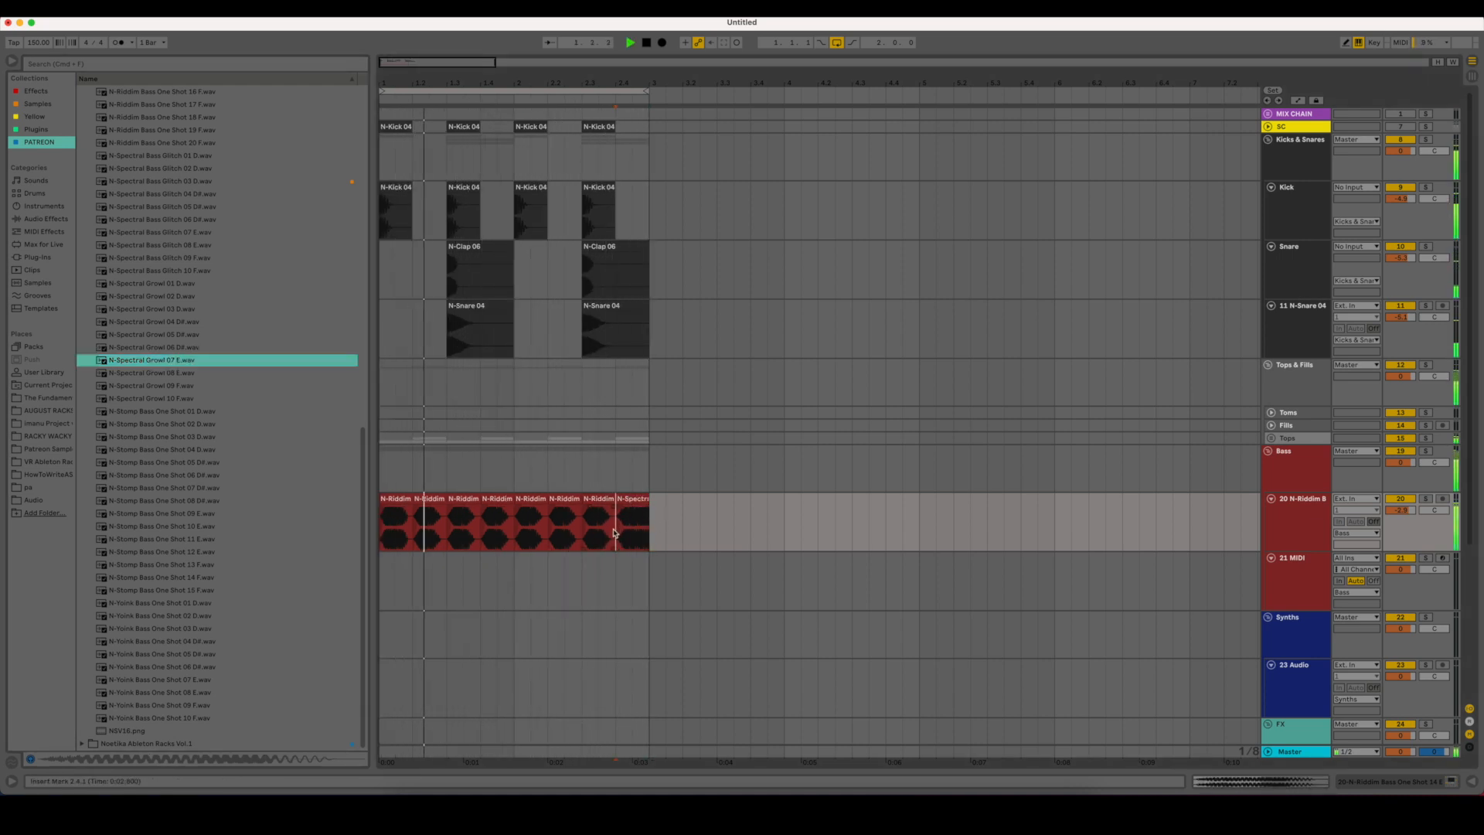
# - Add Ntka-Auto Glitch Anything.adg from the Miscellaneous folder of the Ableton Racks Vol.1 pack to the riddim bass track
pyautogui.doubleClick(1294, 528)
pyautogui.press('space')
pyautogui.click(25, 206)
pyautogui.click(33, 142)
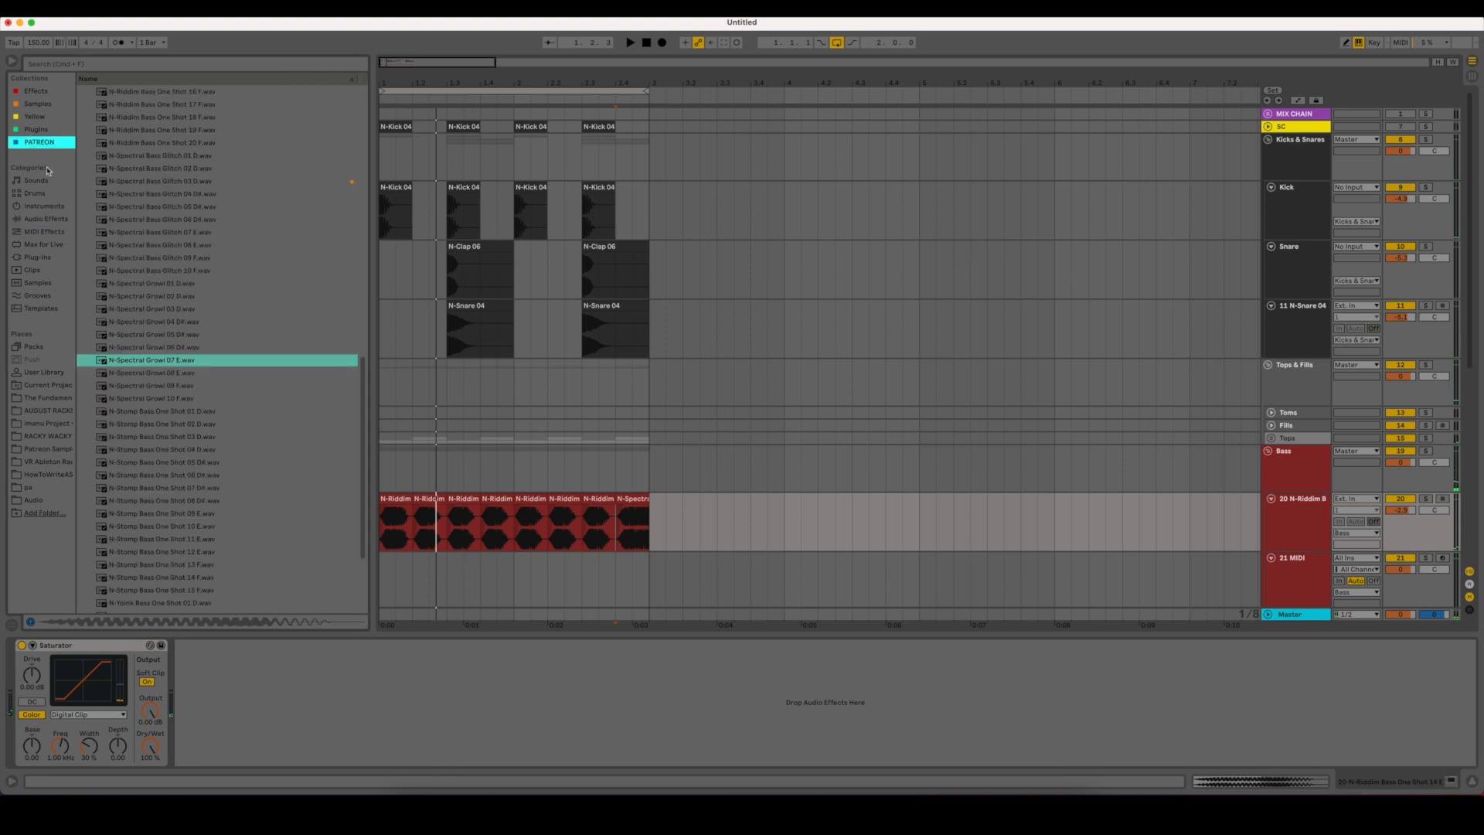
pyautogui.click(37, 103)
pyautogui.click(35, 92)
pyautogui.click(80, 245)
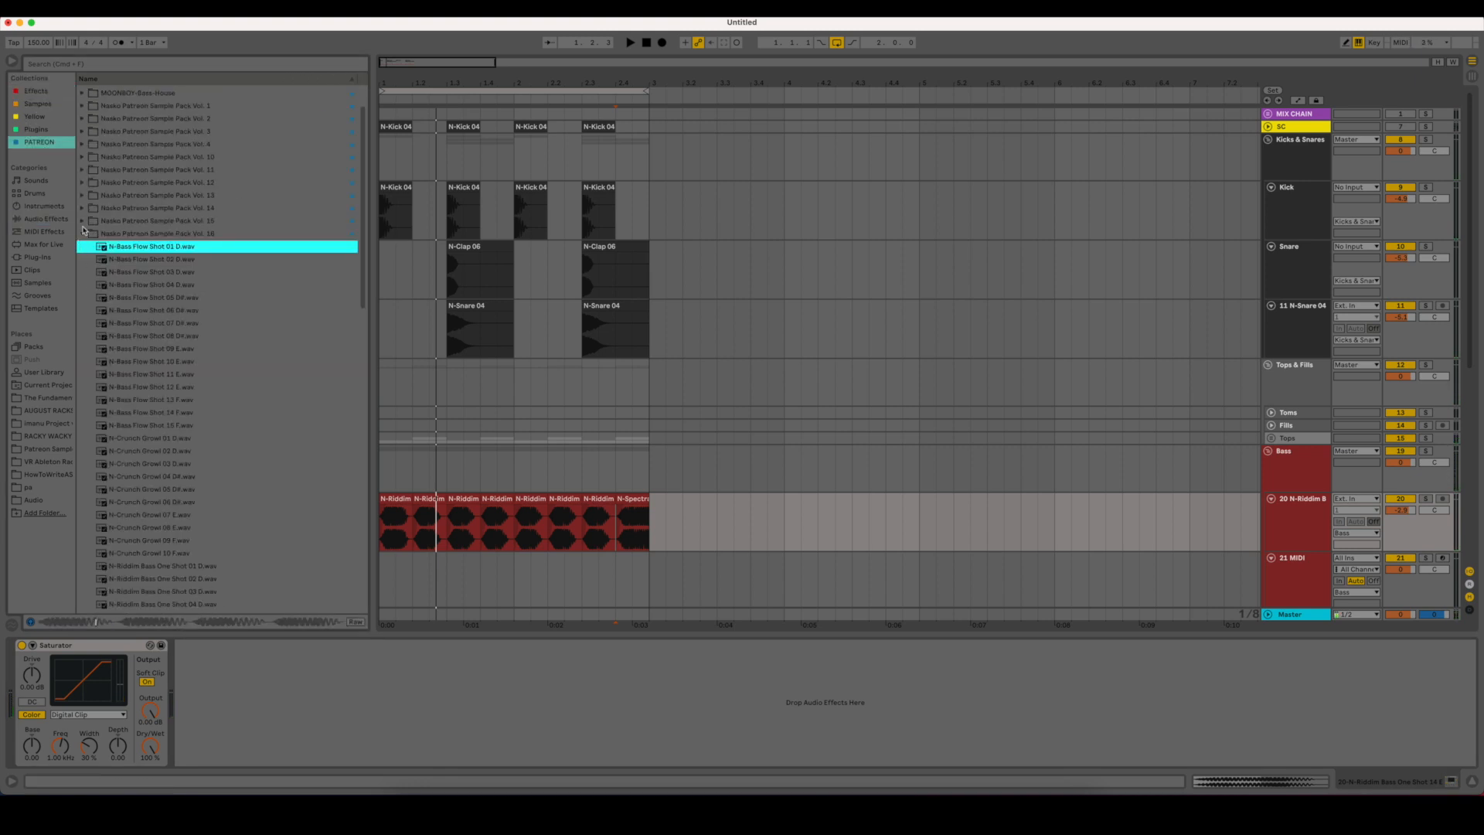
pyautogui.click(82, 232)
pyautogui.click(83, 296)
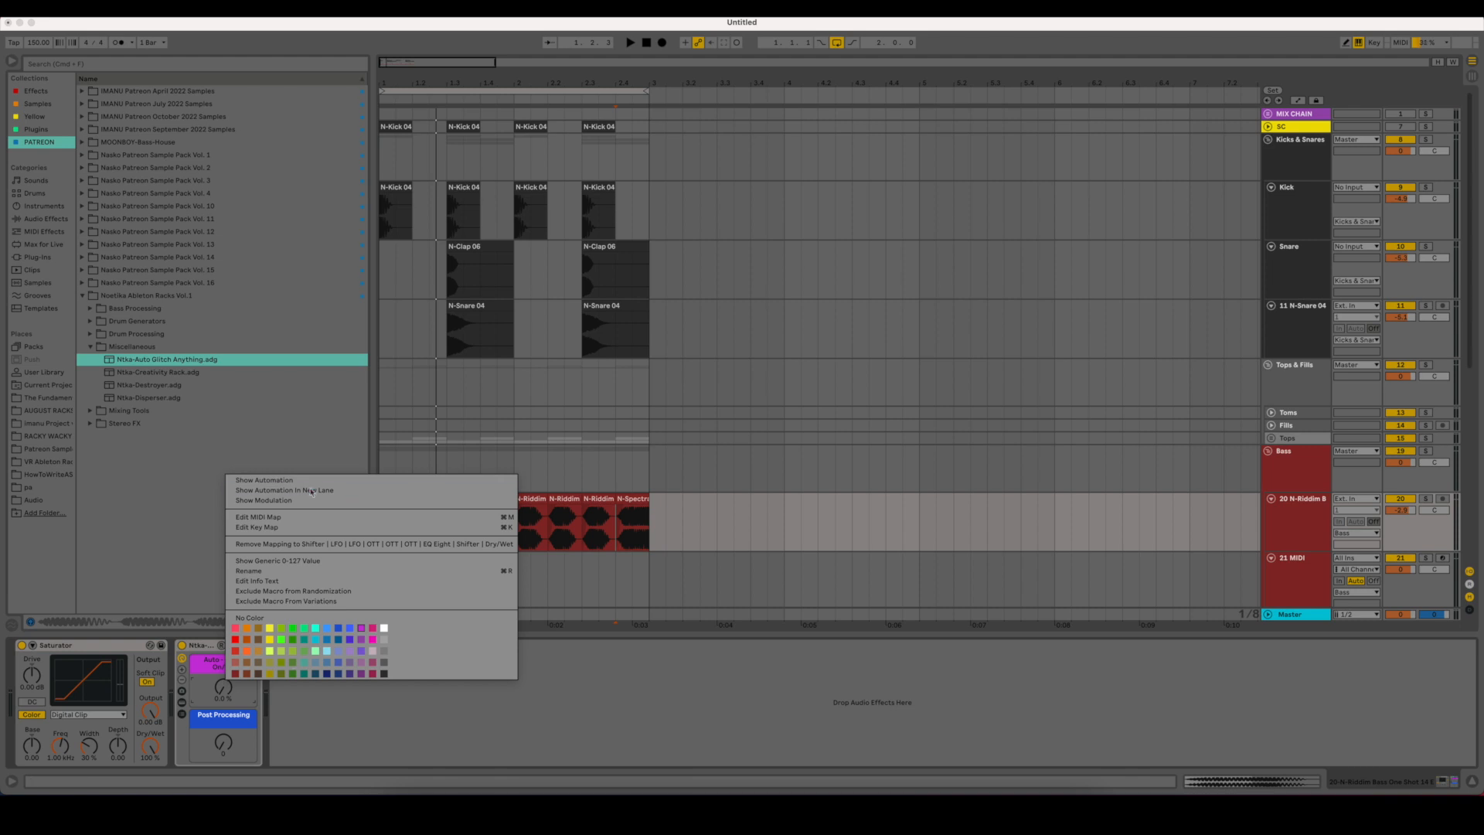
# - Automate the glitch rack's Auto-Glitch On/Off macro to 100 % over the spectral growl clip and play the loop
pyautogui.click(267, 483)
pyautogui.click(618, 519)
pyautogui.press('space')
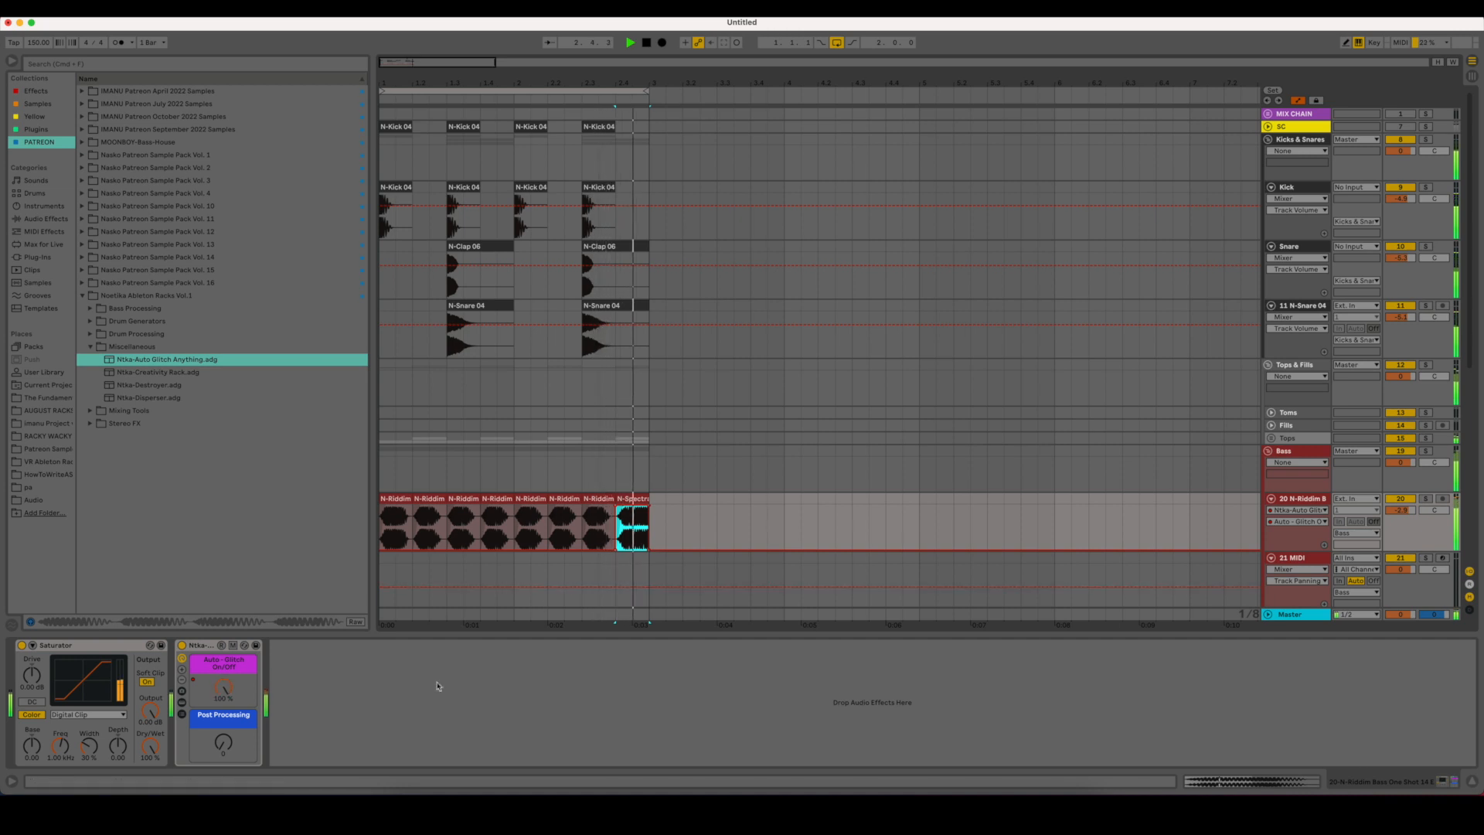
pyautogui.press('space')
# - Add Ntka-Bass Processing 1.0.adg from the Bass Processing folder to the riddim bass track
pyautogui.click(1300, 499)
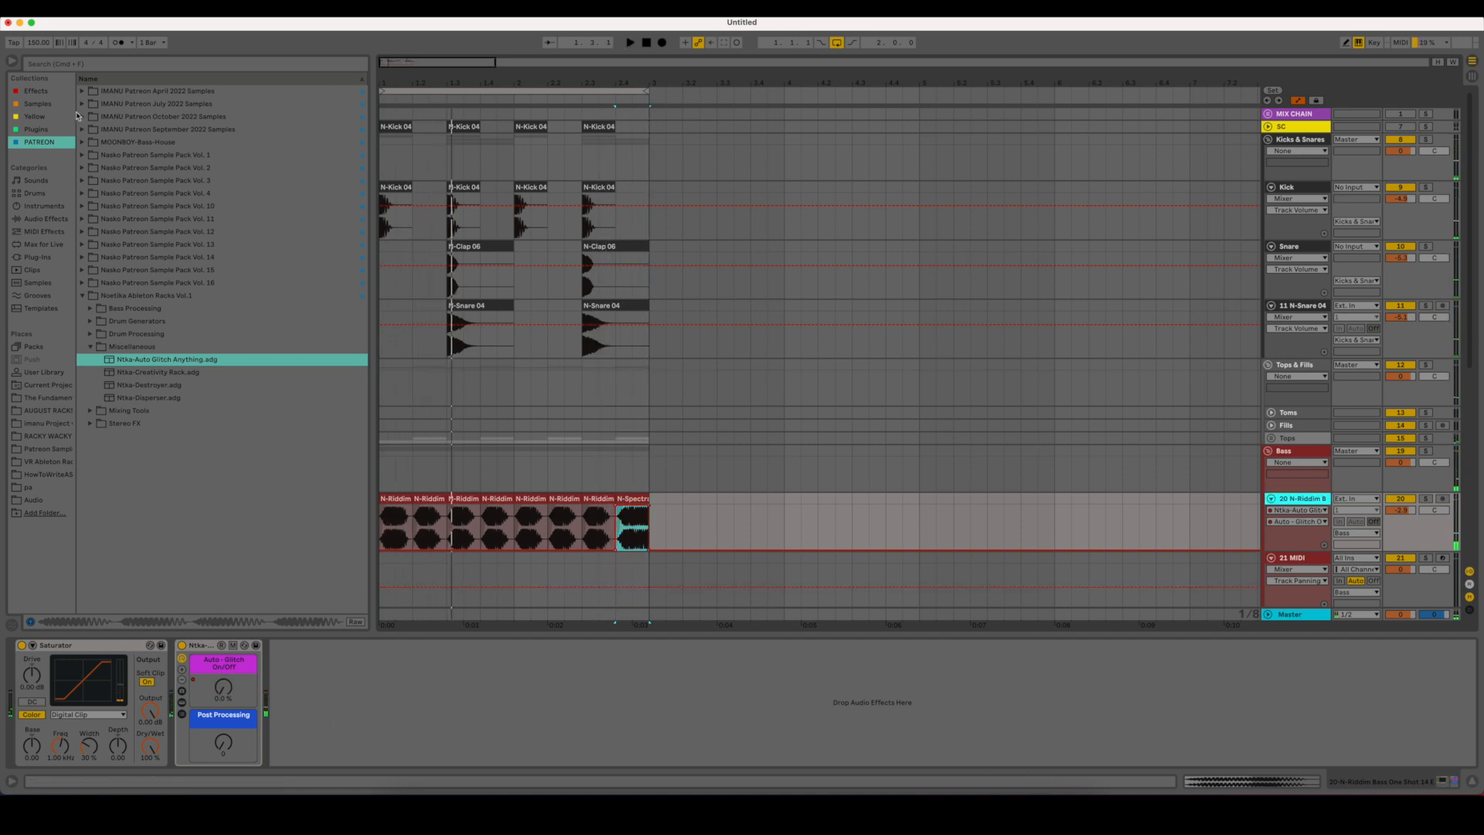
pyautogui.click(92, 310)
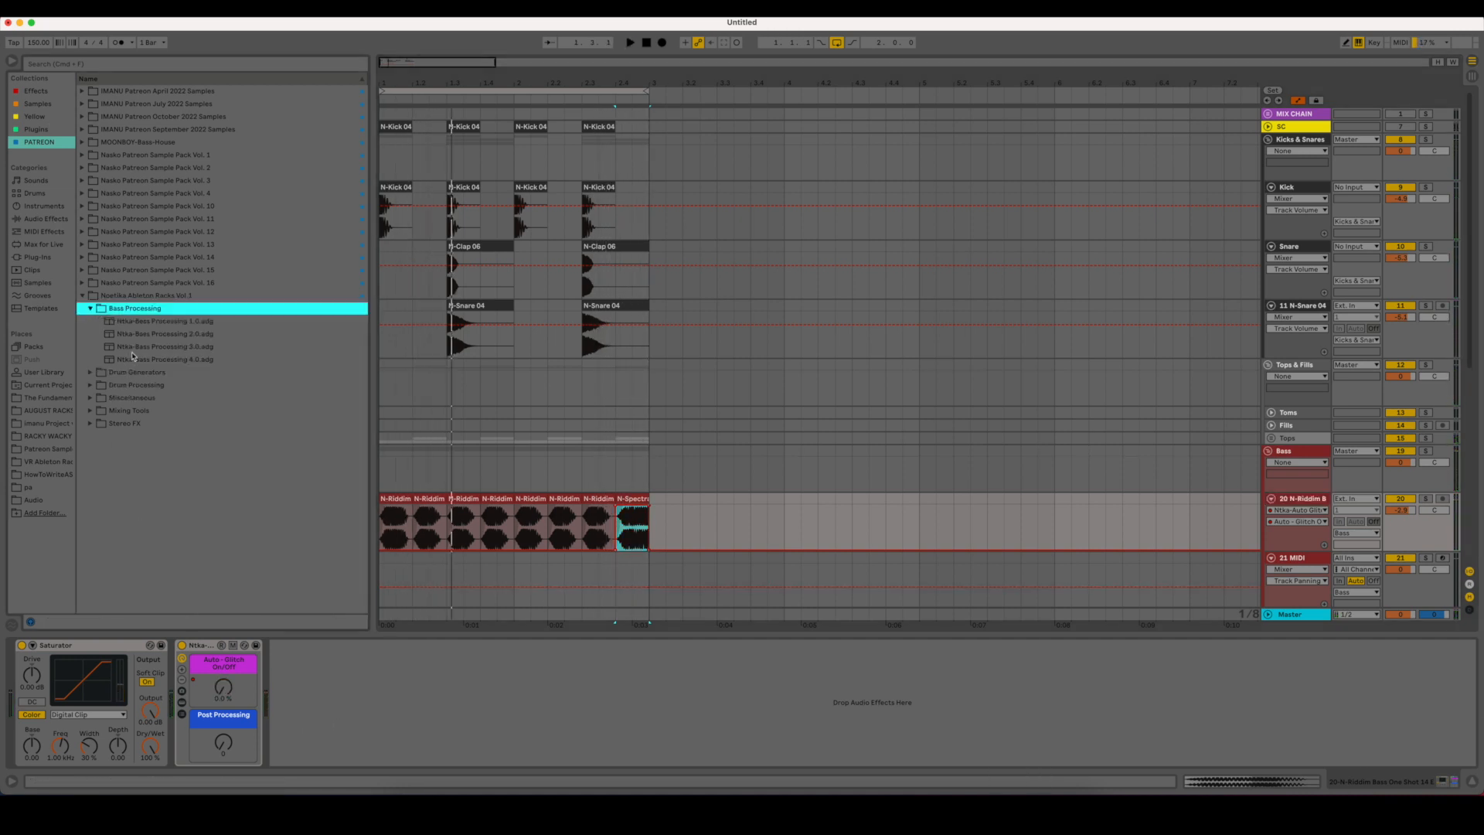
pyautogui.moveTo(176, 323); pyautogui.dragTo(438, 522)
pyautogui.click(391, 530)
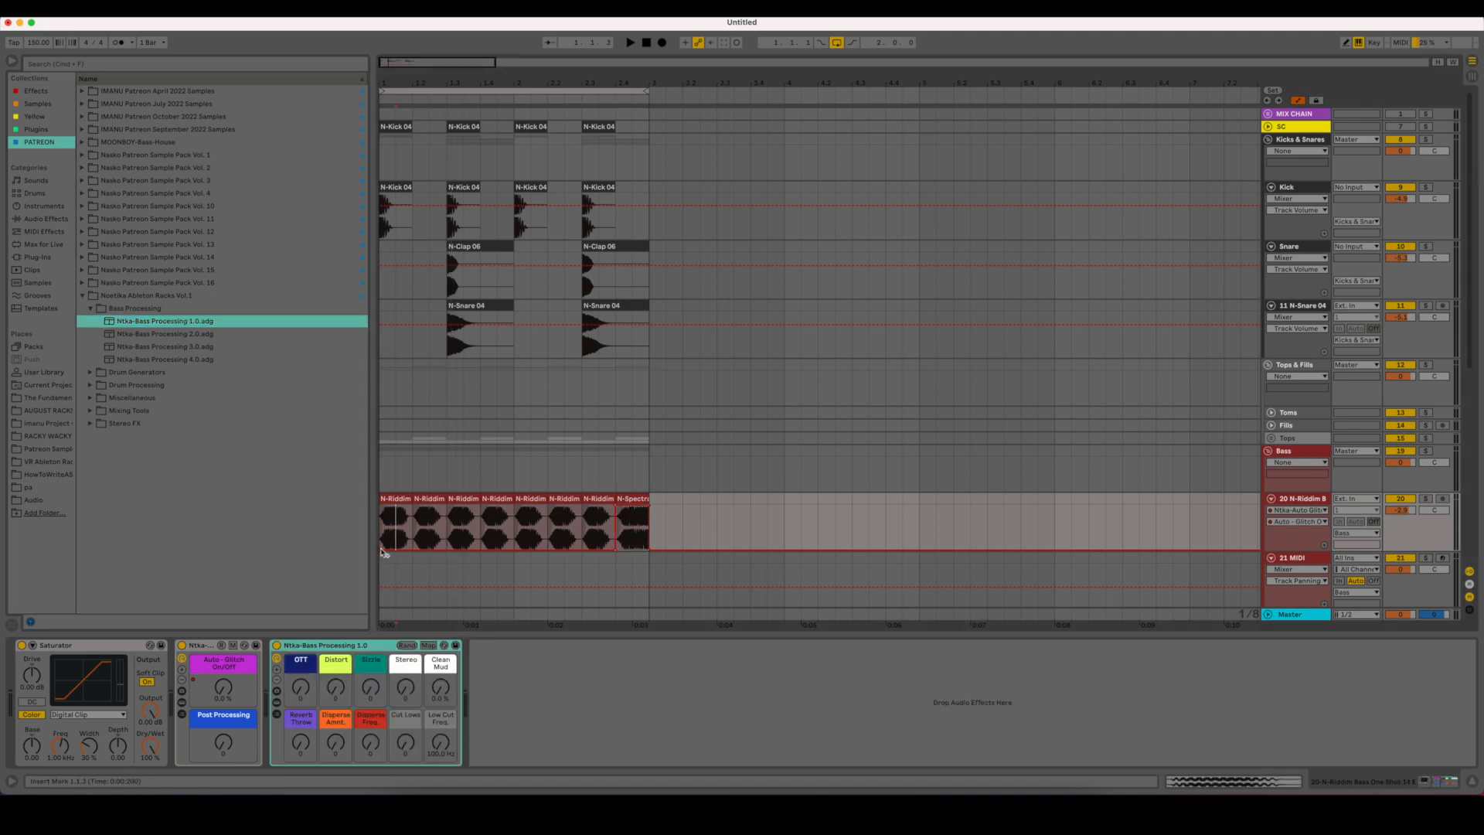
# - Play the loop while turning up the bass processing rack's OTT and Distort macros and setting Sizzle to 76
pyautogui.press('space')
pyautogui.moveTo(301, 687); pyautogui.dragTo(301, 631)
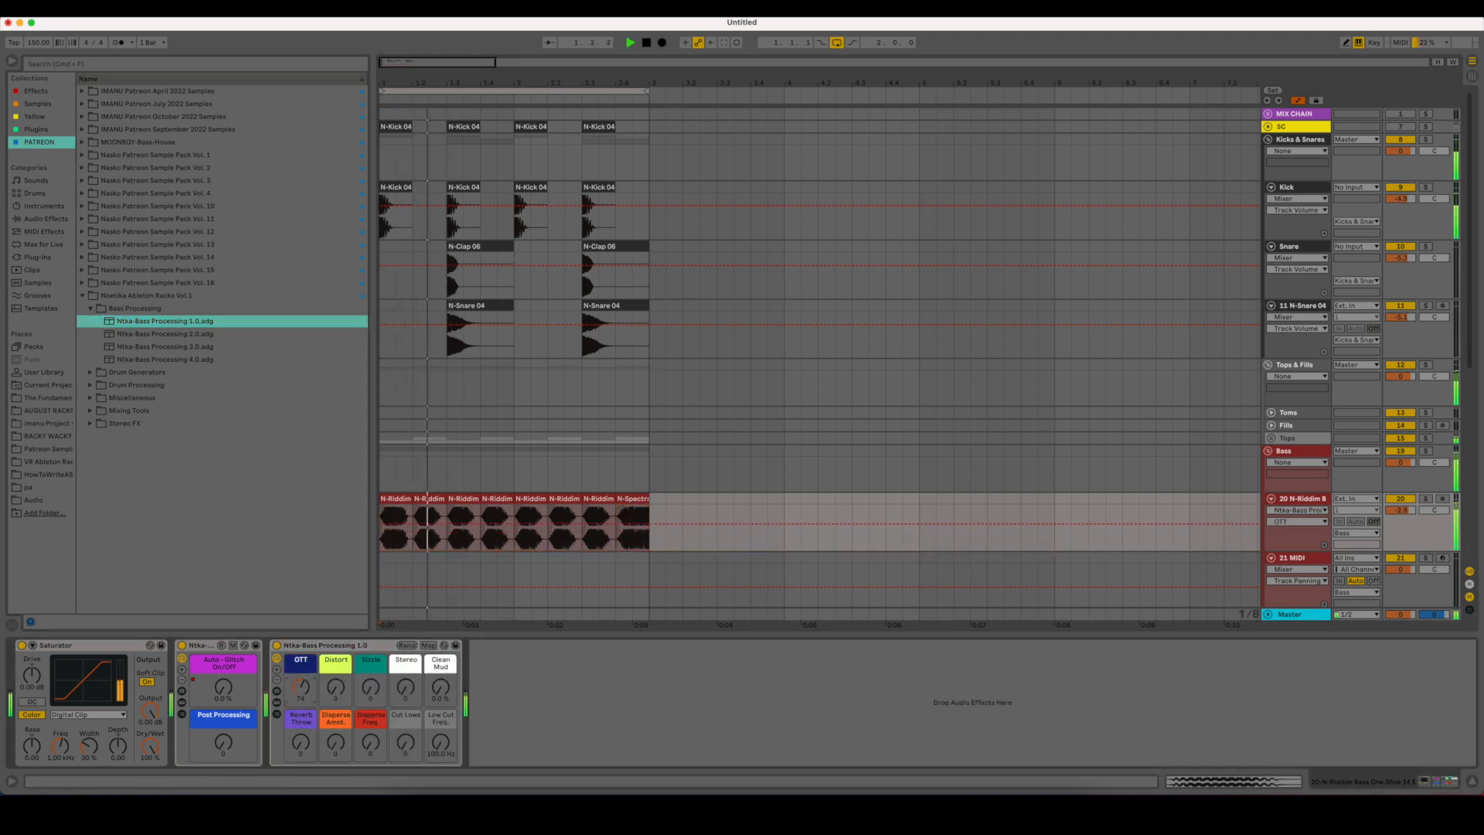
pyautogui.moveTo(339, 696); pyautogui.dragTo(338, 646)
pyautogui.moveTo(371, 696); pyautogui.dragTo(371, 678)
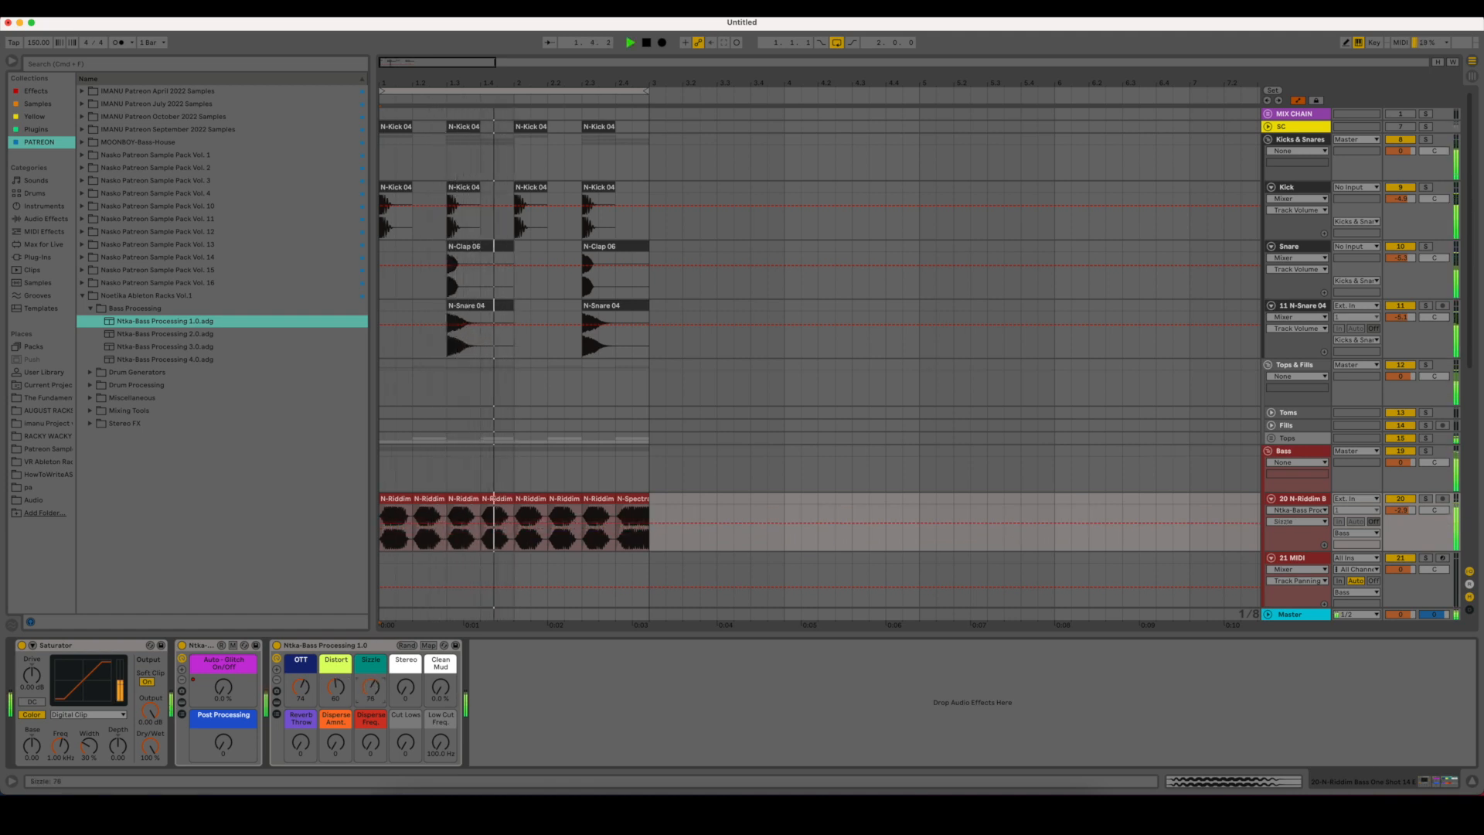
# - Stop playback and insert a new MIDI track below 27 Audio in the Sub Basses group
pyautogui.click(1472, 781)
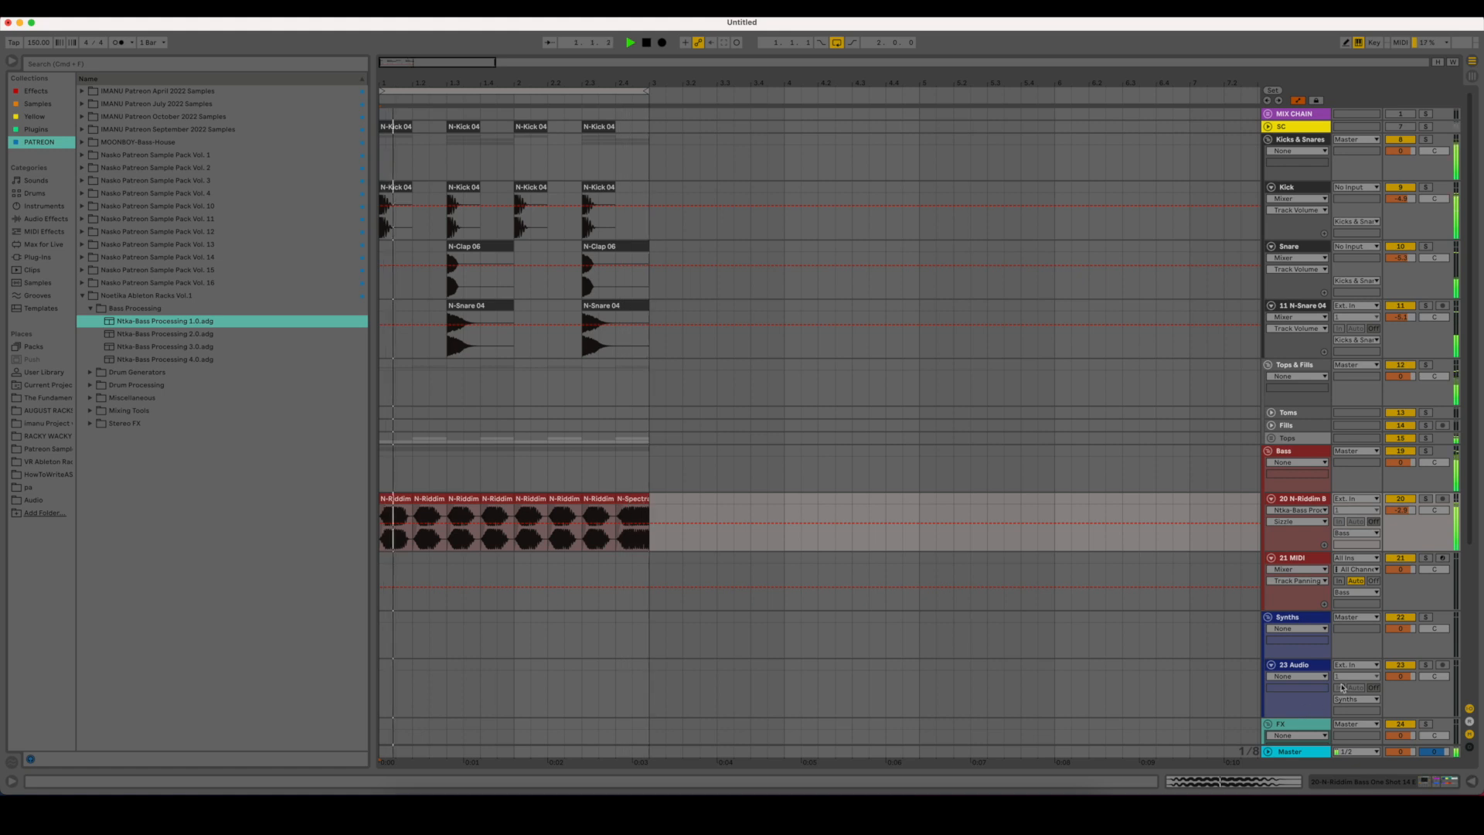
pyautogui.doubleClick(1302, 499)
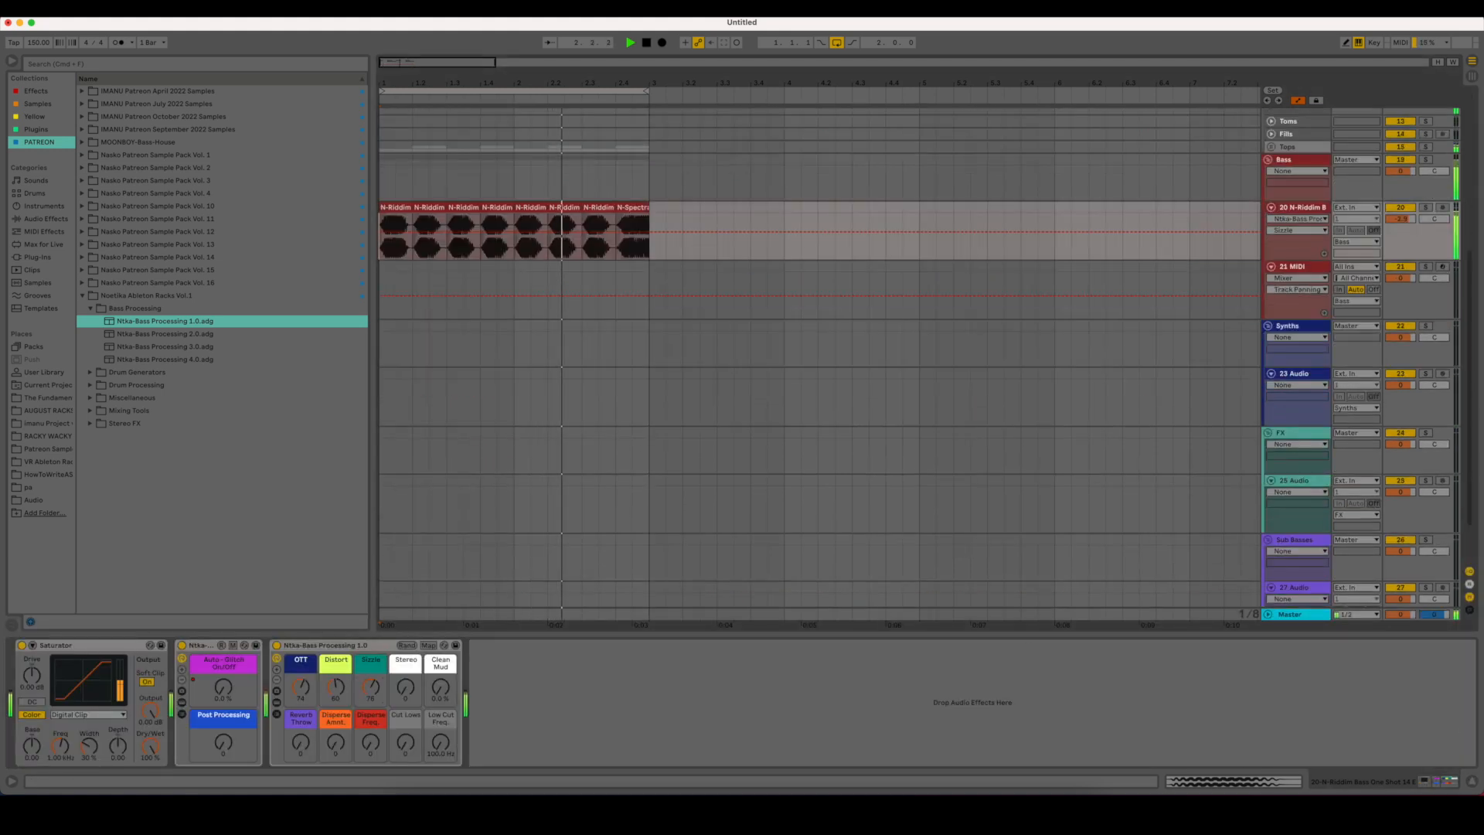
pyautogui.press('space')
pyautogui.click(1472, 781)
pyautogui.click(1306, 659)
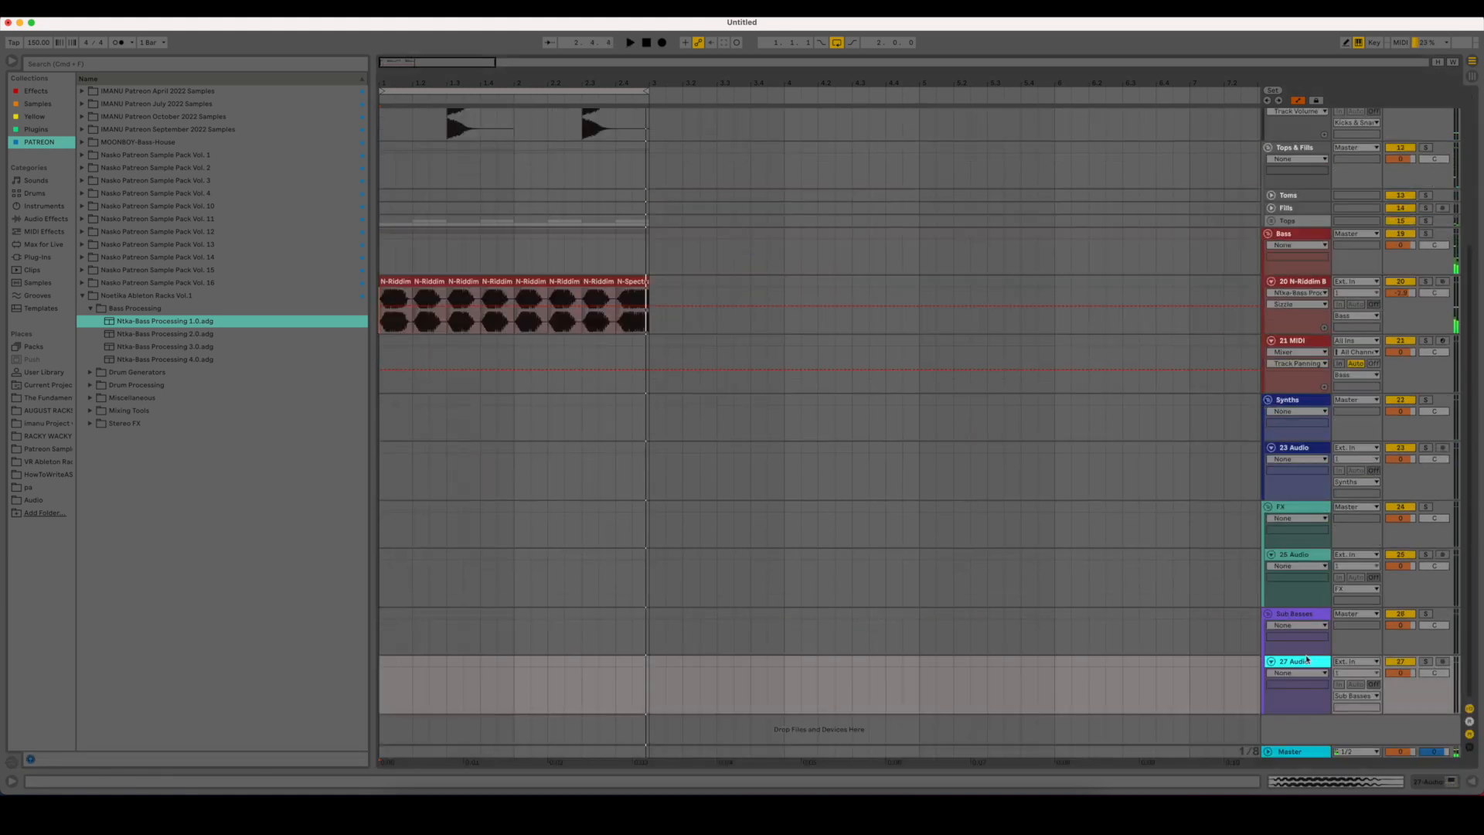
pyautogui.press('super+shift+t')
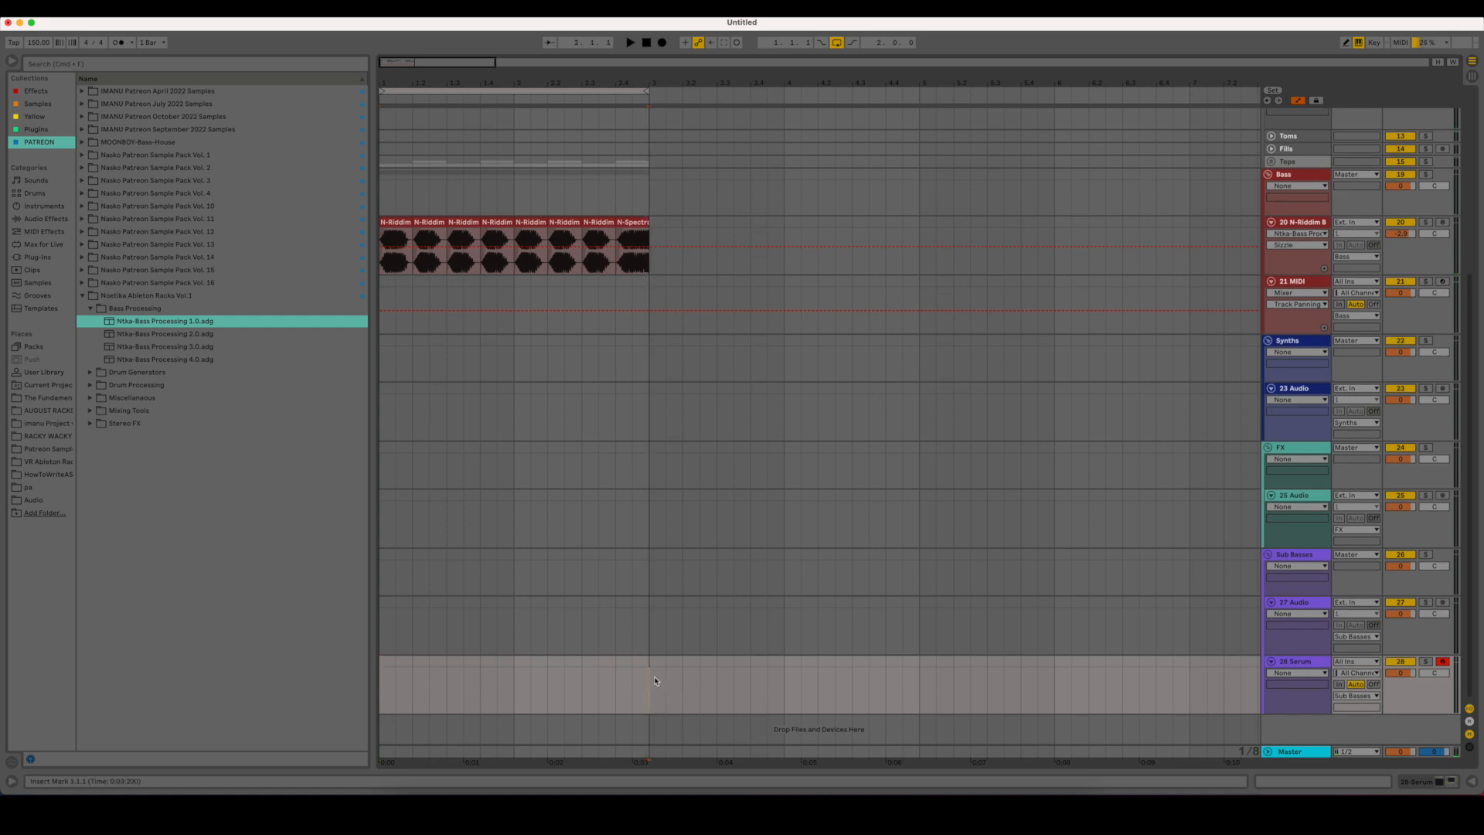
# - Create a two-bar MIDI clip on the Serum track and fill it with one-beat E3 notes on every beat
pyautogui.moveTo(655, 681); pyautogui.dragTo(356, 667)
pyautogui.press('super+shift+m')
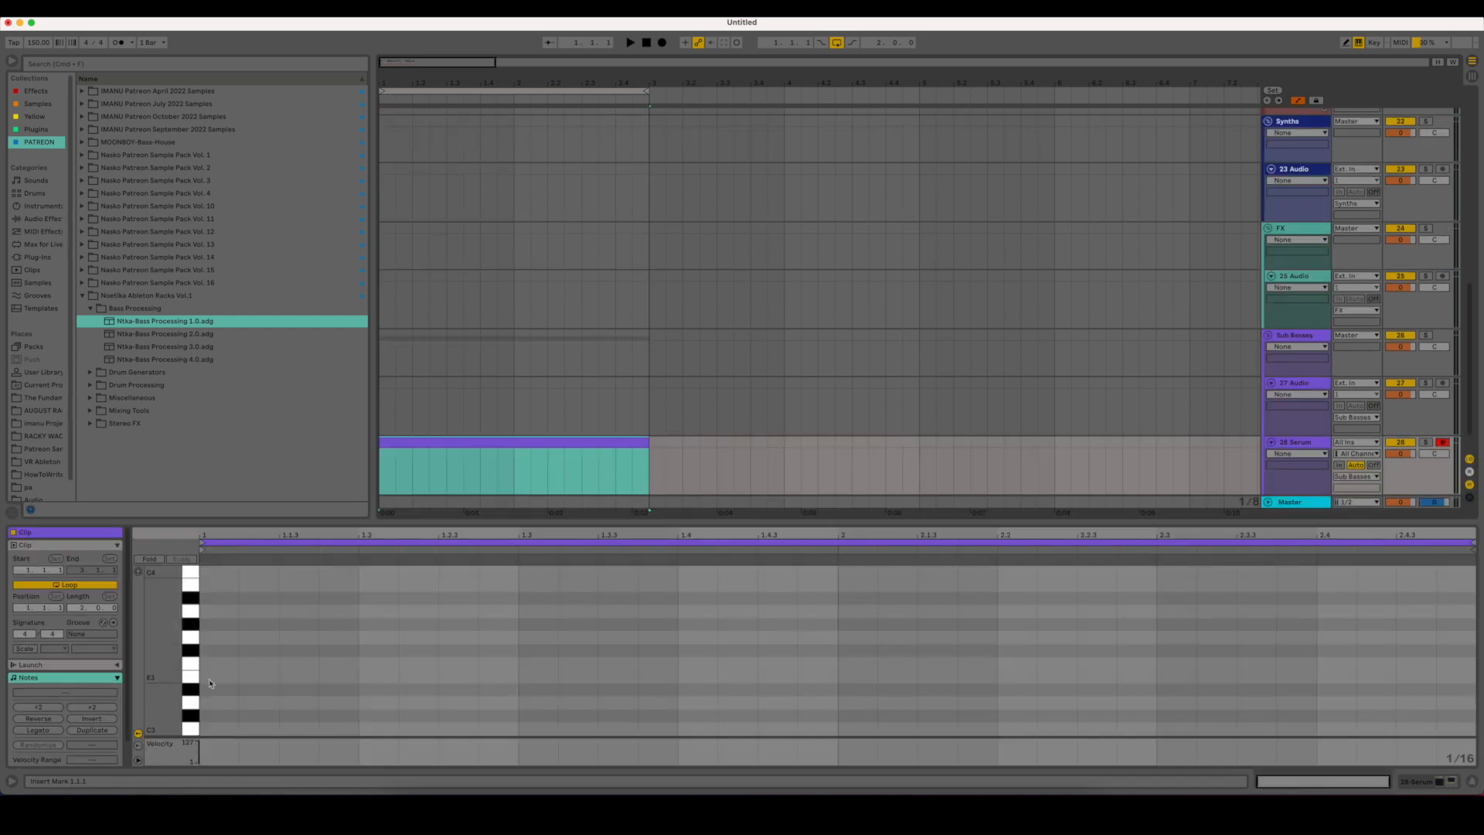
pyautogui.moveTo(209, 683); pyautogui.dragTo(353, 677)
pyautogui.press('super+d')
pyautogui.press('super+d')
pyautogui.press('super+d')
pyautogui.press('super+d')
pyautogui.press('super+d')
pyautogui.press('super+d')
pyautogui.press('super+d')
pyautogui.press('super+d')
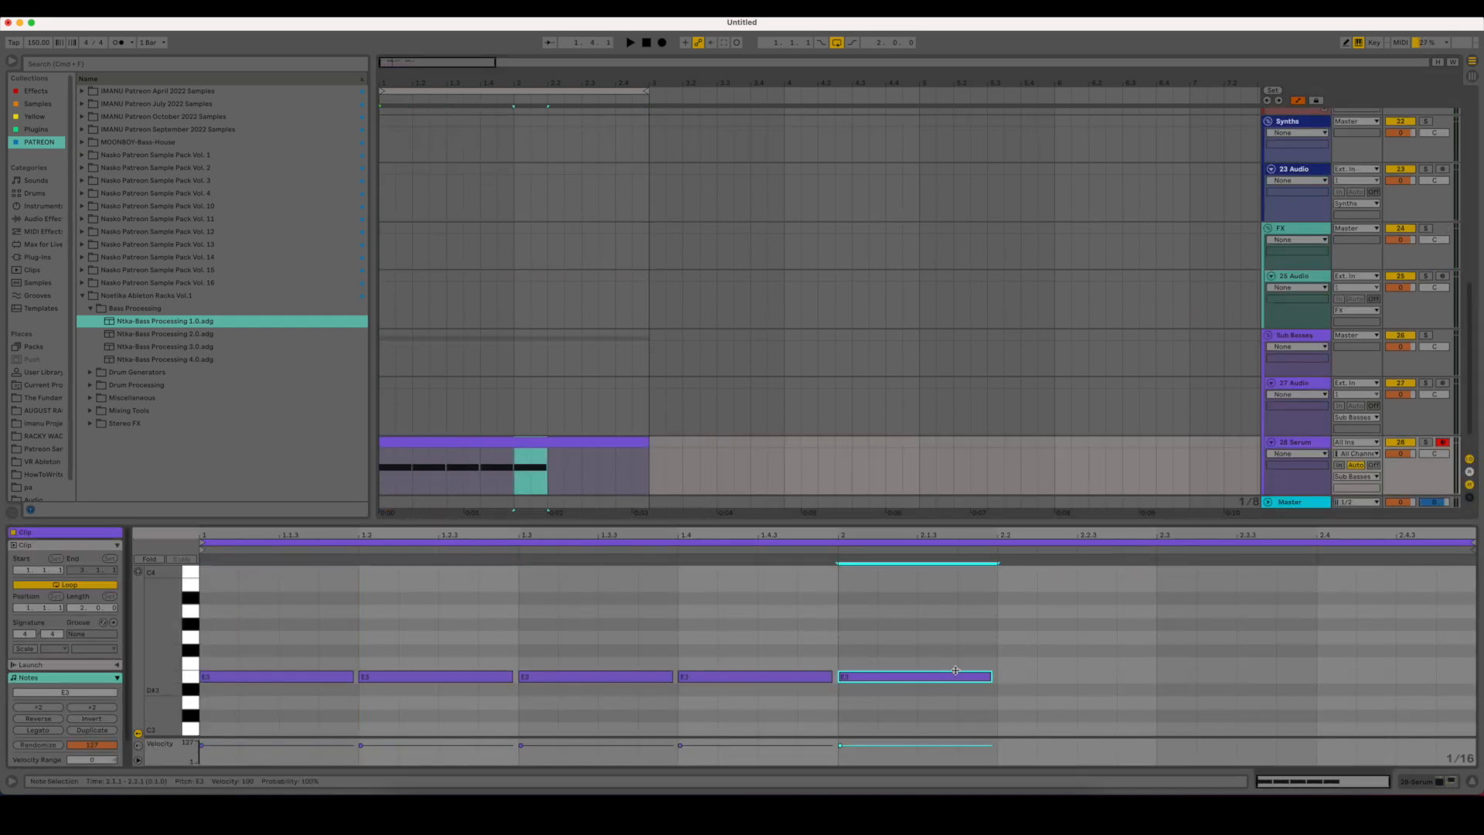
pyautogui.press('super+z')
# - Shorten all the sub notes slightly to leave gaps between them and transpose them down to E0
pyautogui.press('super+a')
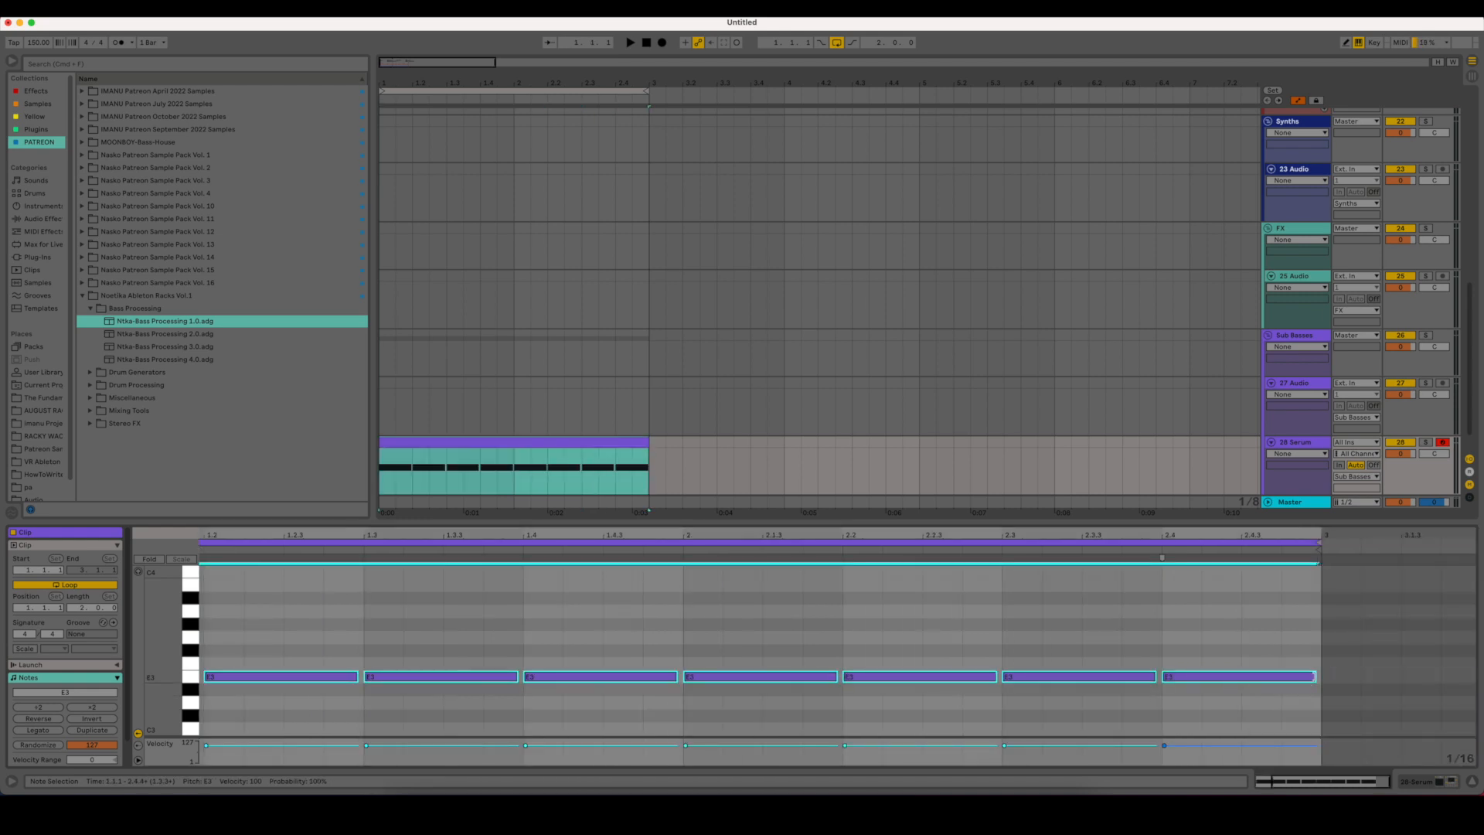
pyautogui.moveTo(1314, 678); pyautogui.dragTo(1071, 655)
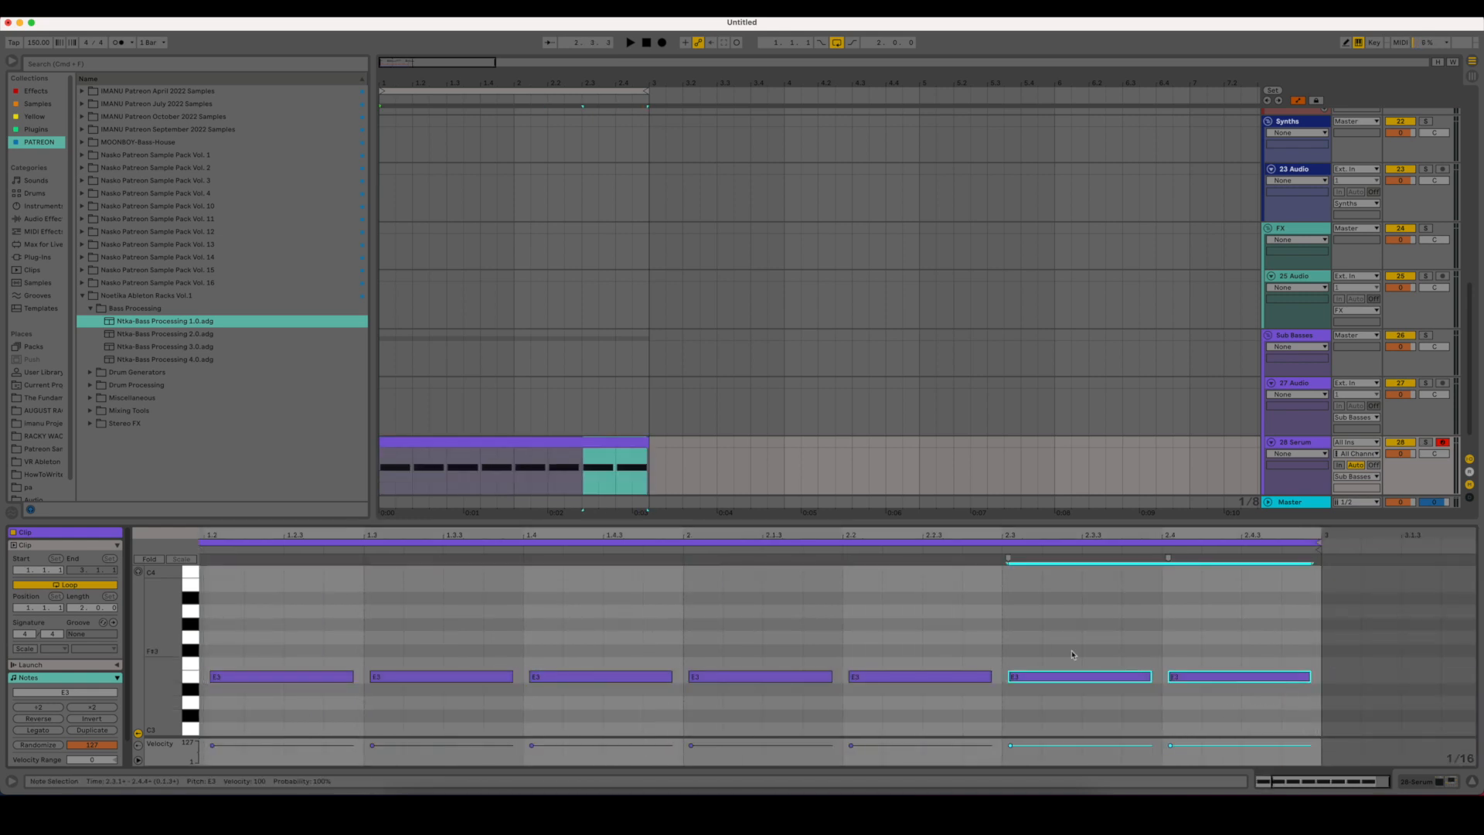
pyautogui.press('super+a')
pyautogui.hotkey('shift', 'Down')
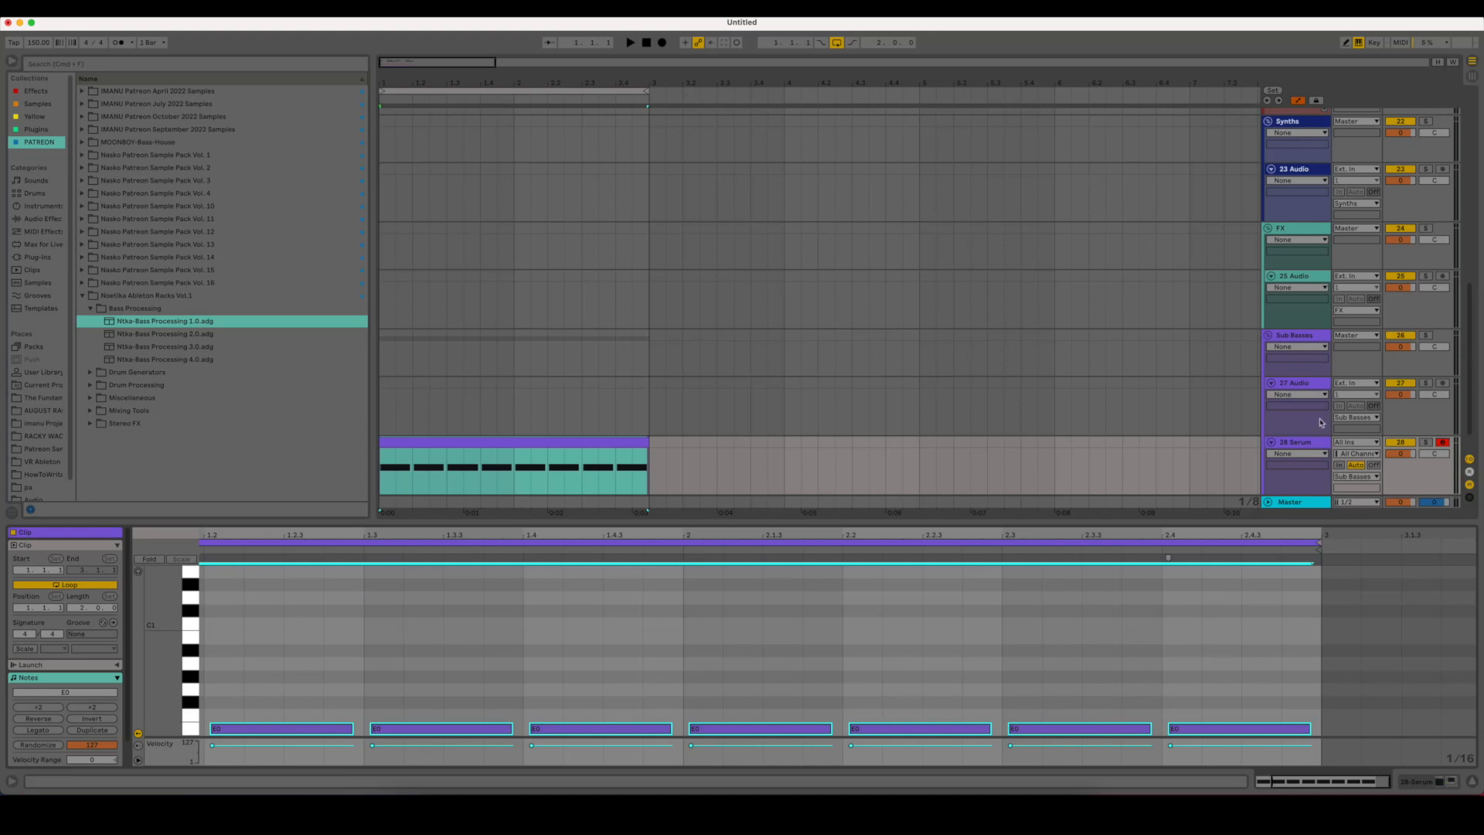
# - Load the PROBABLYAWAKE'S DIRTY SQUIRTY SUB BASS.adg preset from the Plugins collection onto the Serum track
pyautogui.hotkey('shift', 'Tab')
pyautogui.click(35, 129)
pyautogui.click(171, 129)
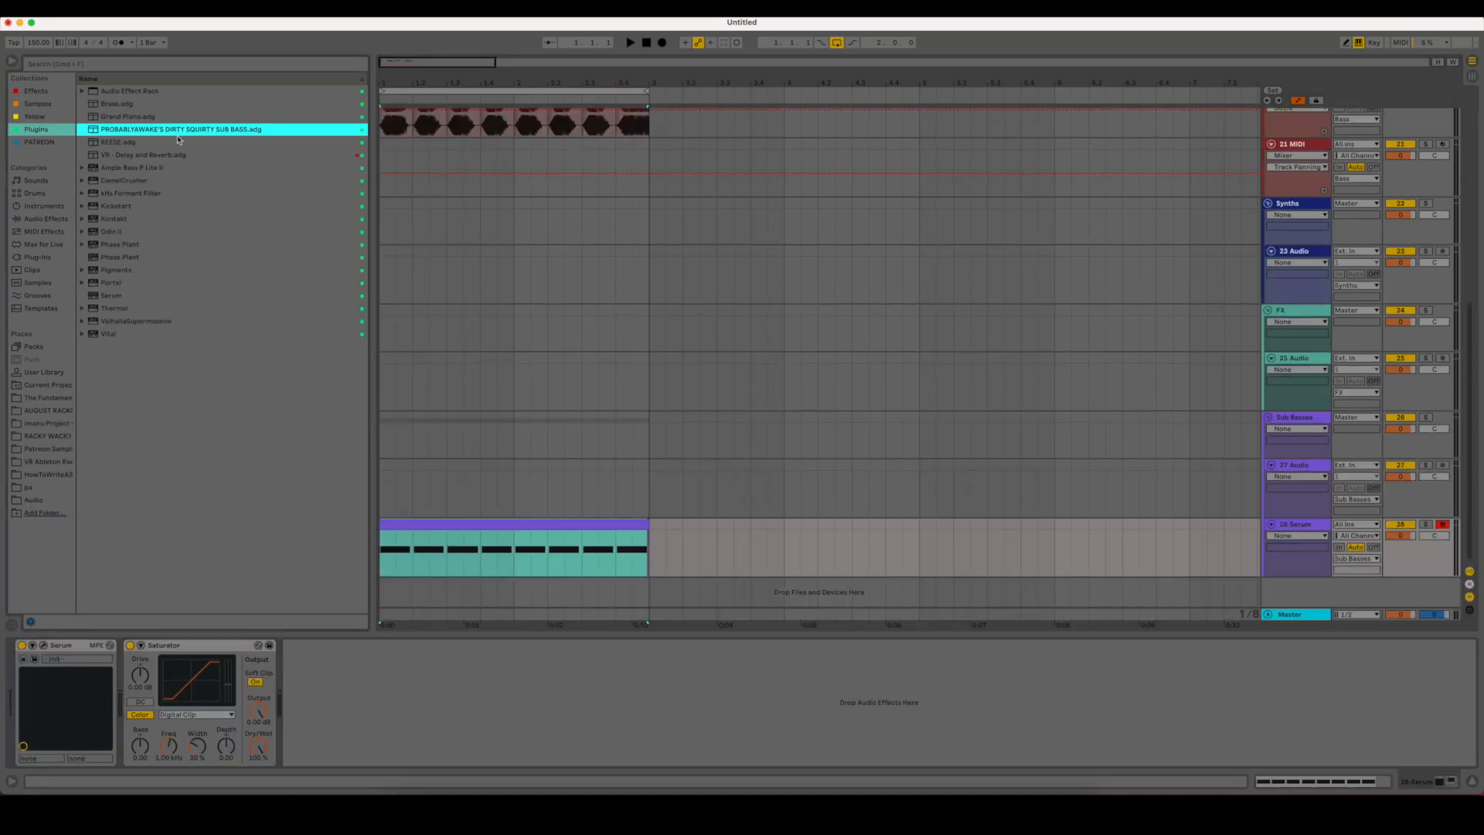
pyautogui.press('Return')
# - Play the loop to check the sub bass, closing the Serum plug-in window
pyautogui.press('space')
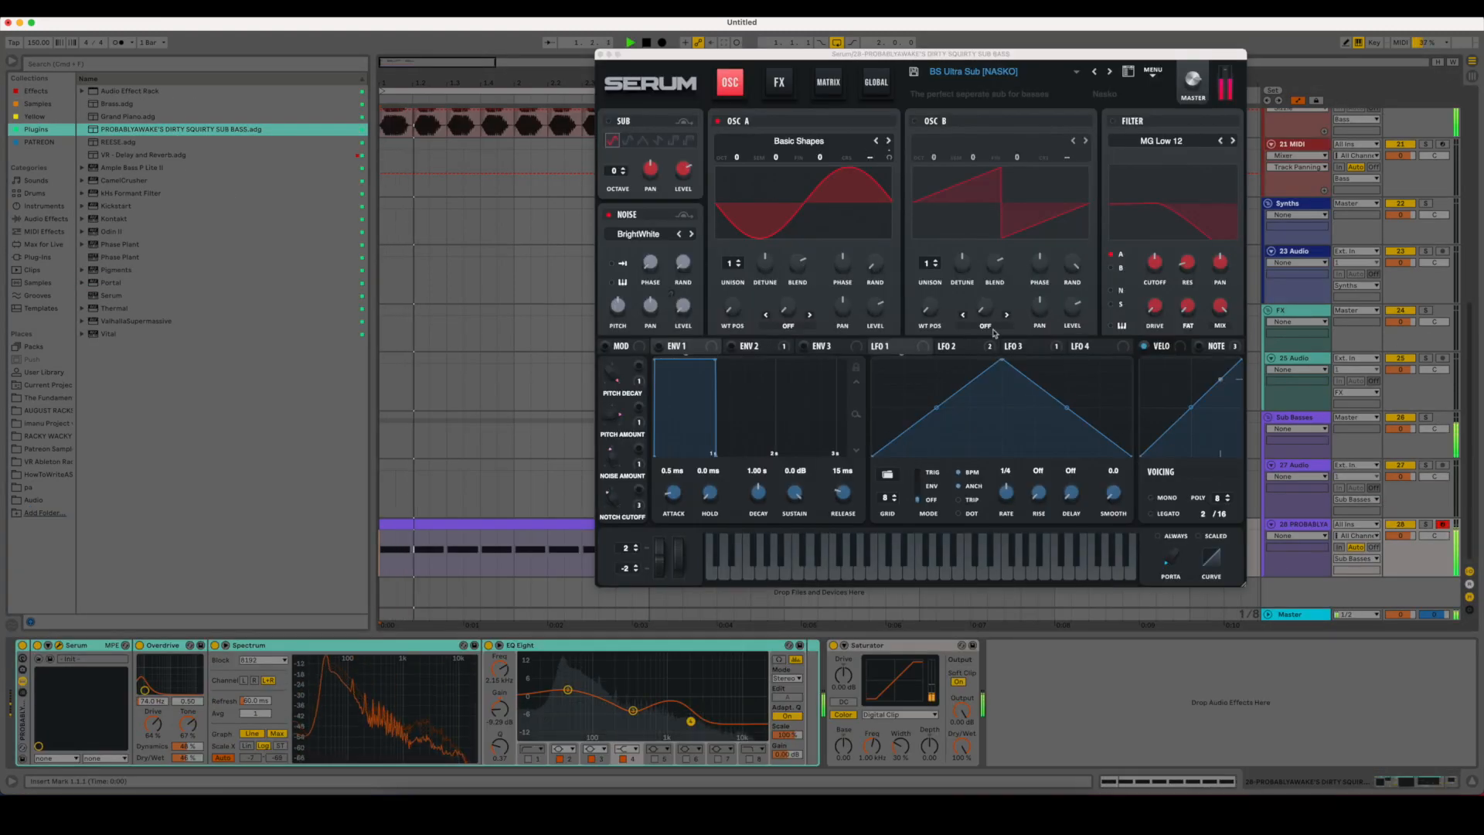
pyautogui.moveTo(614, 408)
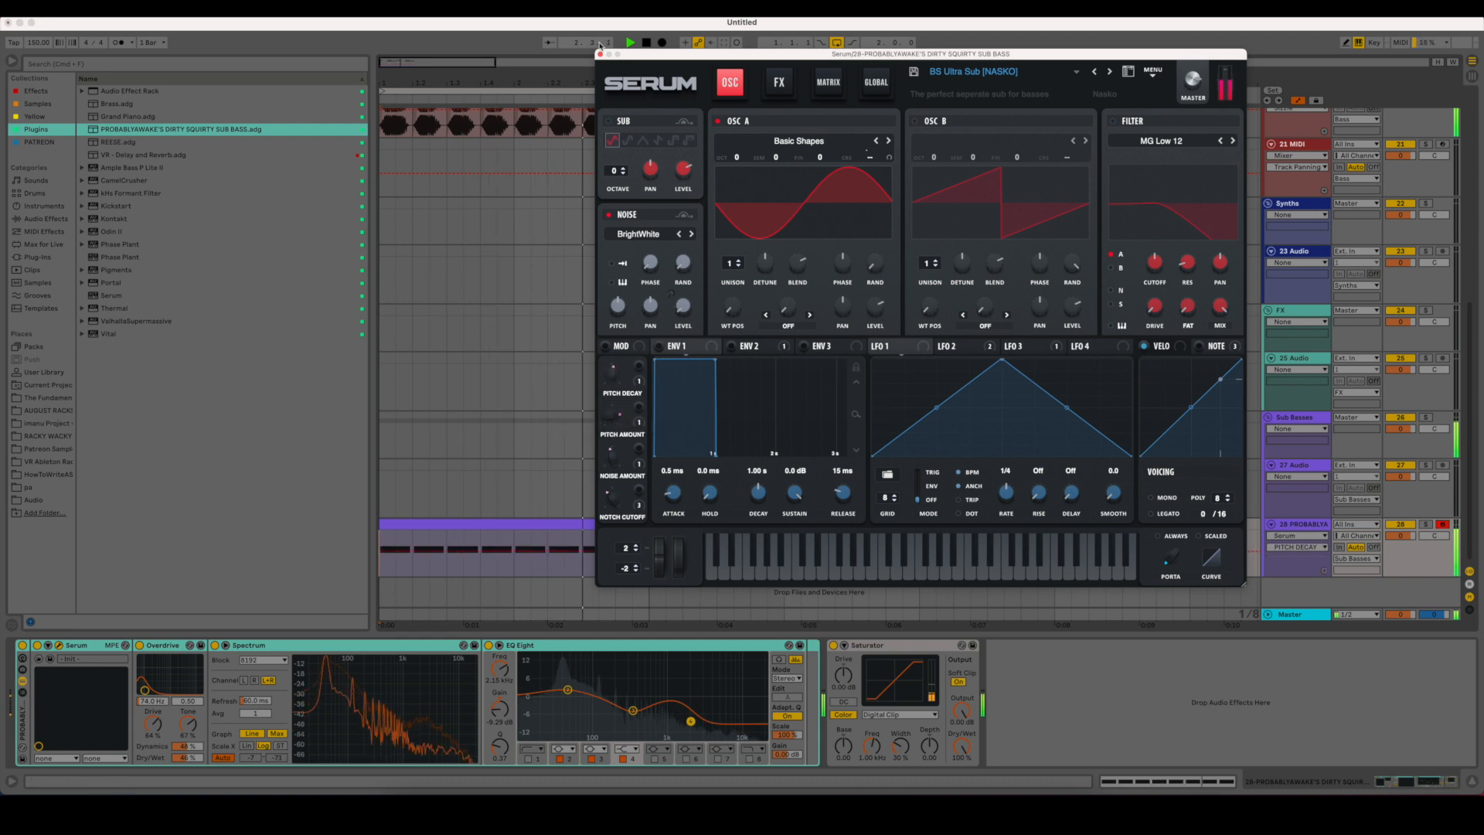
pyautogui.click(601, 54)
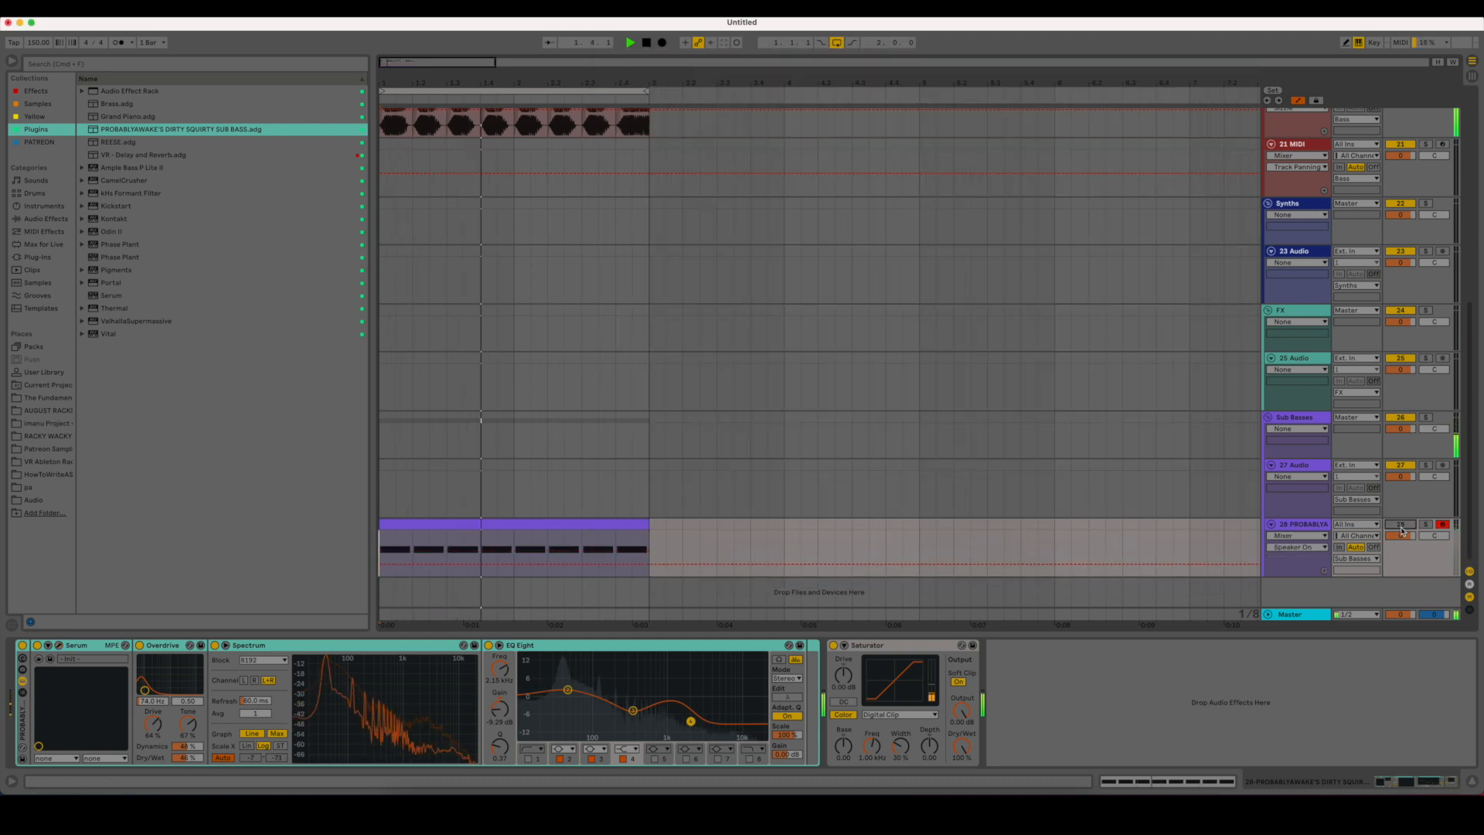
pyautogui.press('space')
# - Insert a new audio track below 21 MIDI in the Bass group
pyautogui.scroll(3, 1415, 538)
pyautogui.click(1475, 782)
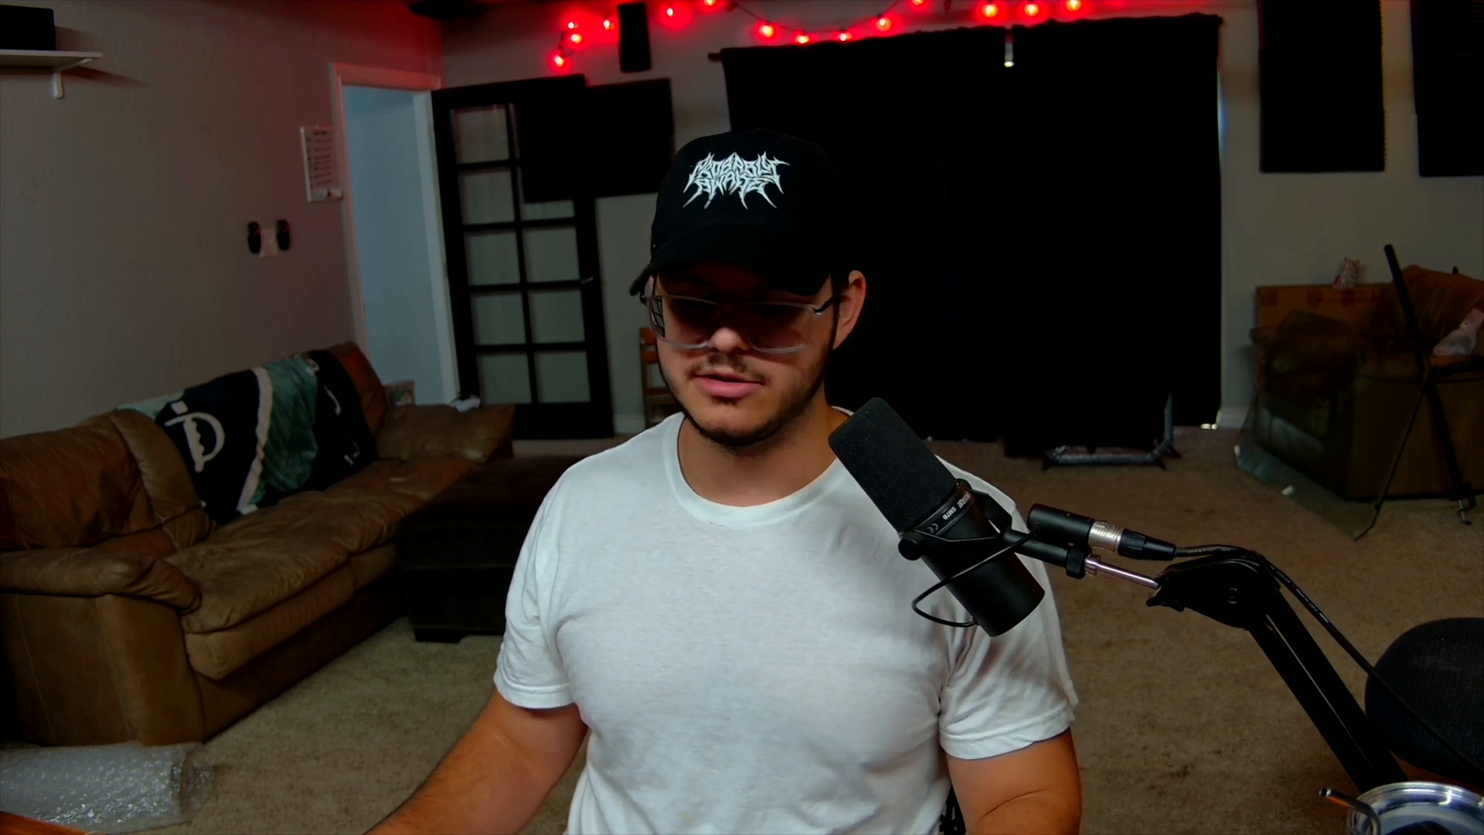
pyautogui.press('super+t')
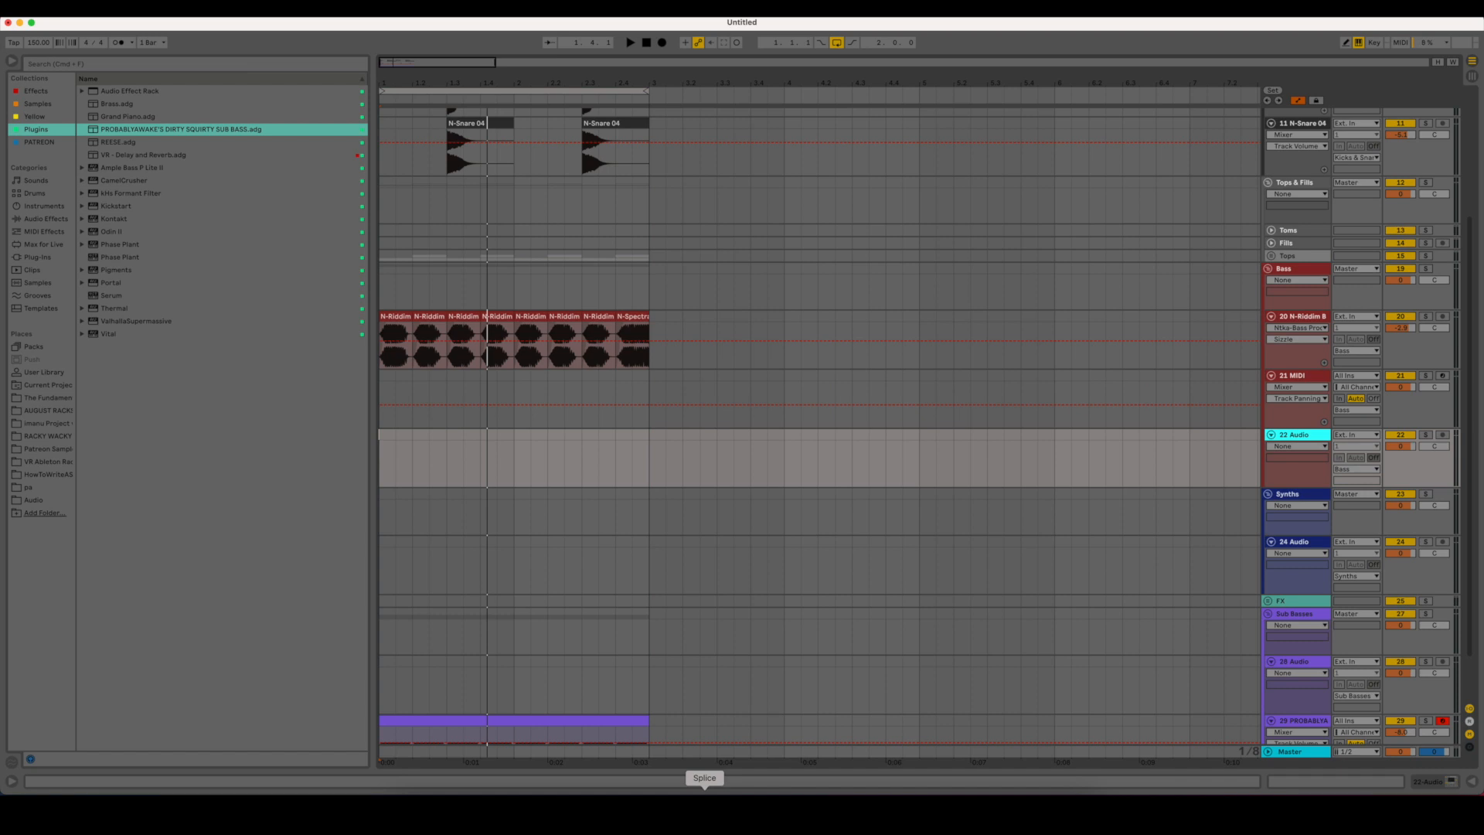
# - Switch to Splice and place ACEAURA_pad_inferno_D#min.wav at the start of the new audio track in the Bass group
pyautogui.click(704, 809)
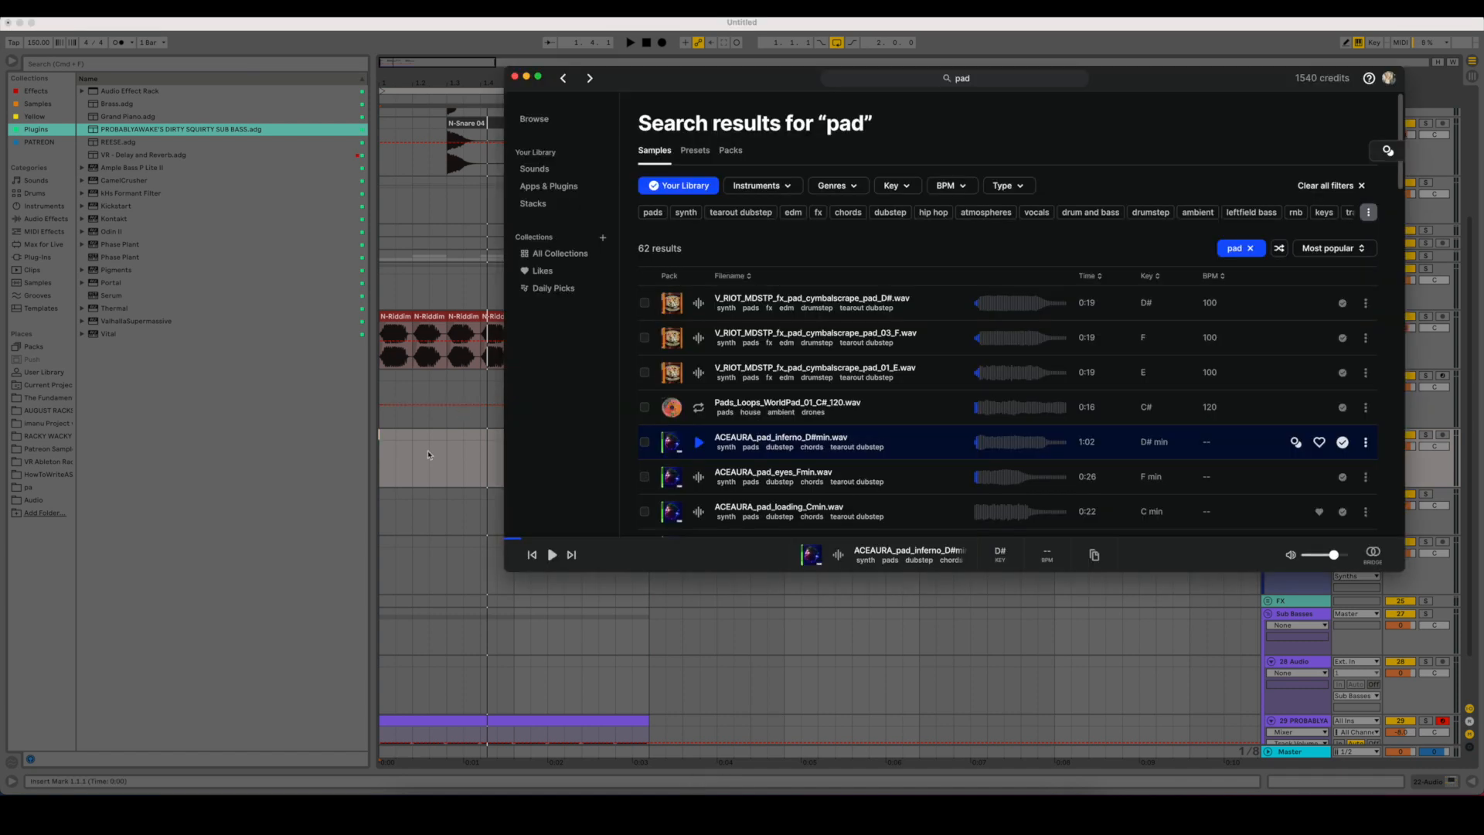
pyautogui.scroll(-5, 927, 398)
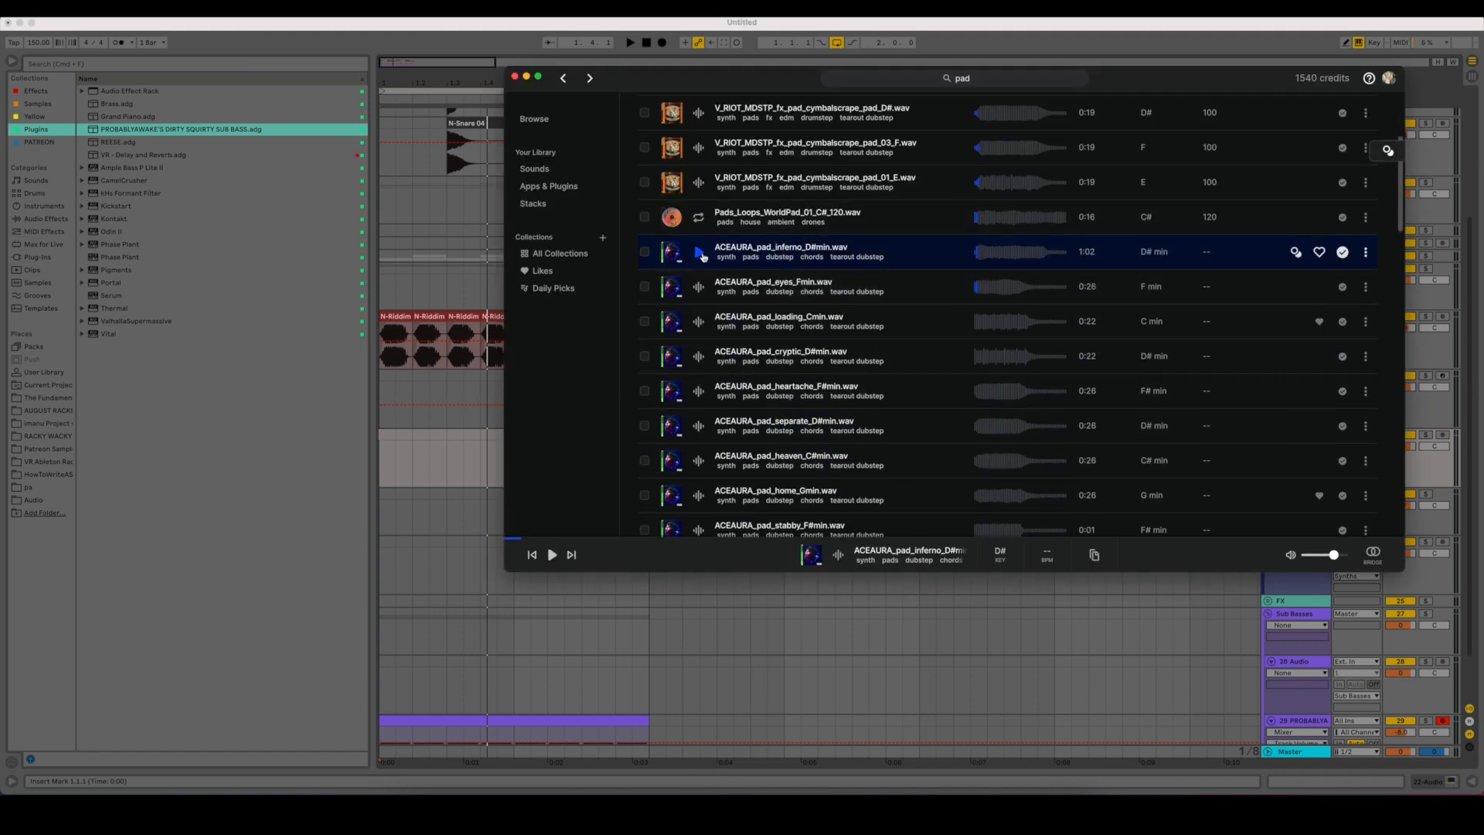
pyautogui.moveTo(766, 246); pyautogui.dragTo(387, 448)
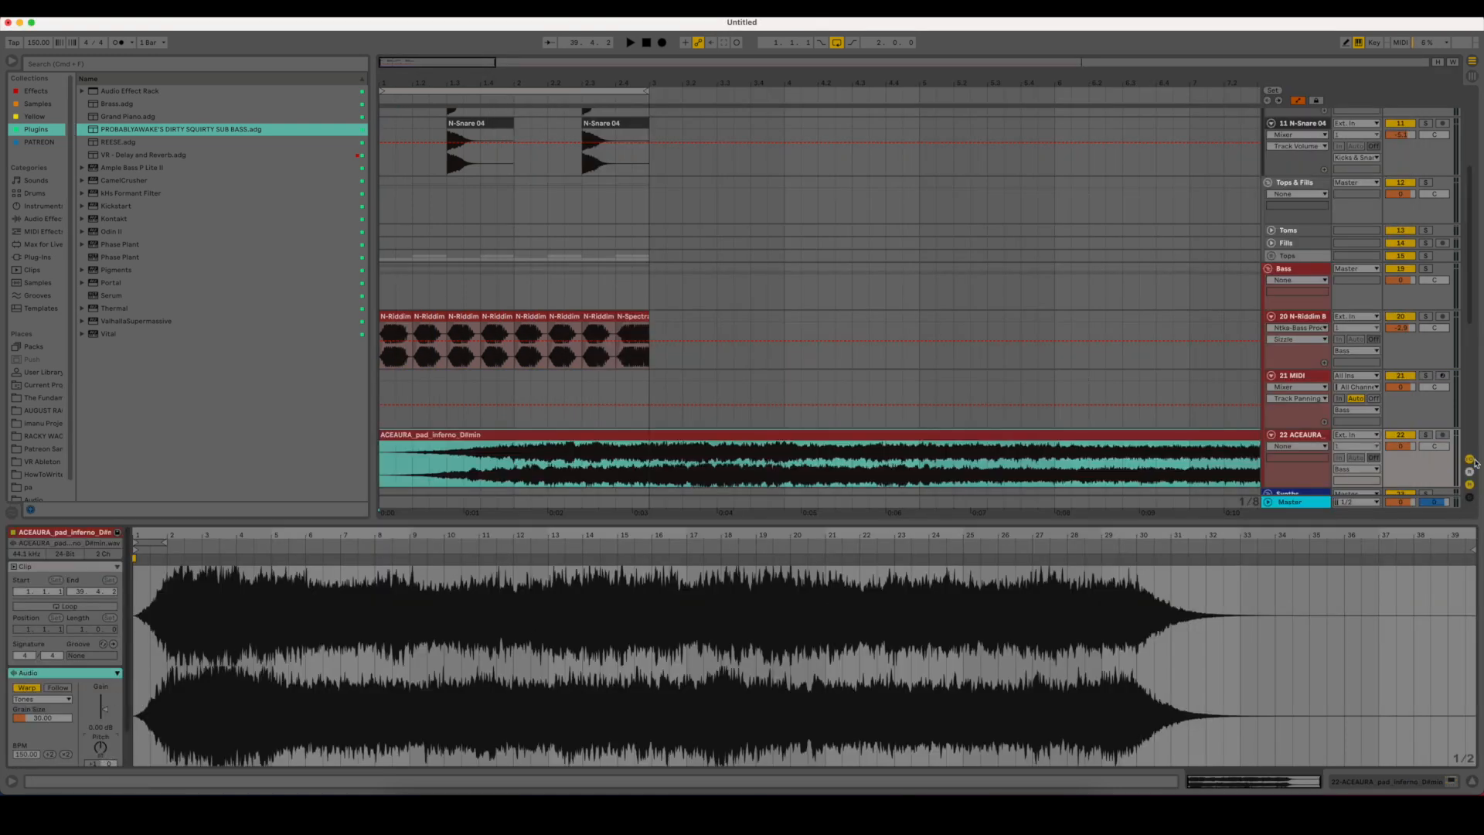
# - Solo the ACEAURA pad track and play it from the start
pyautogui.press('space')
pyautogui.click(1426, 435)
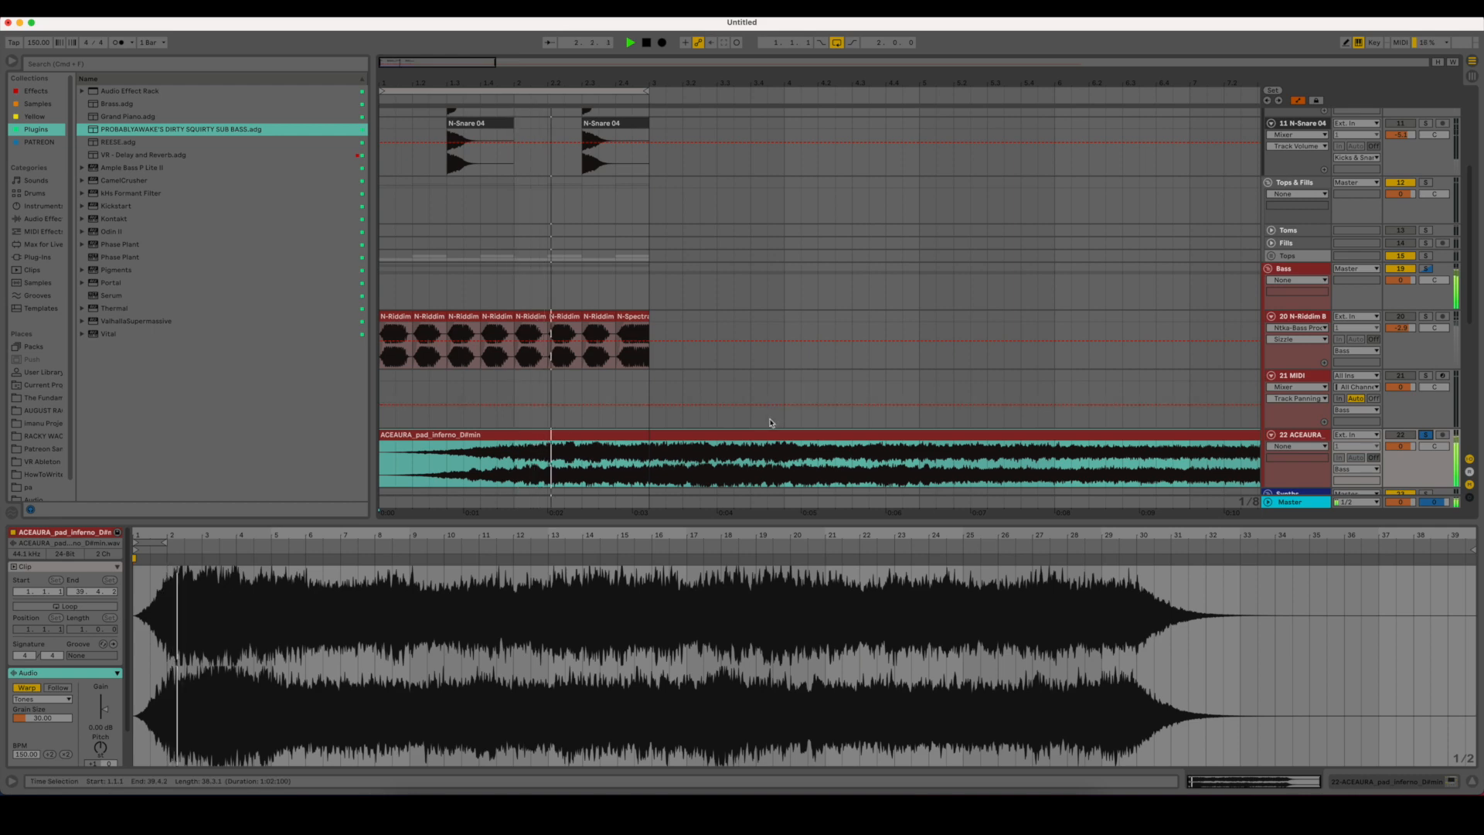
pyautogui.press('space')
# - Delete the first bar of the ACEAURA pad clip
pyautogui.click(379, 458)
pyautogui.moveTo(650, 444); pyautogui.dragTo(1261, 436)
pyautogui.click(1151, 438)
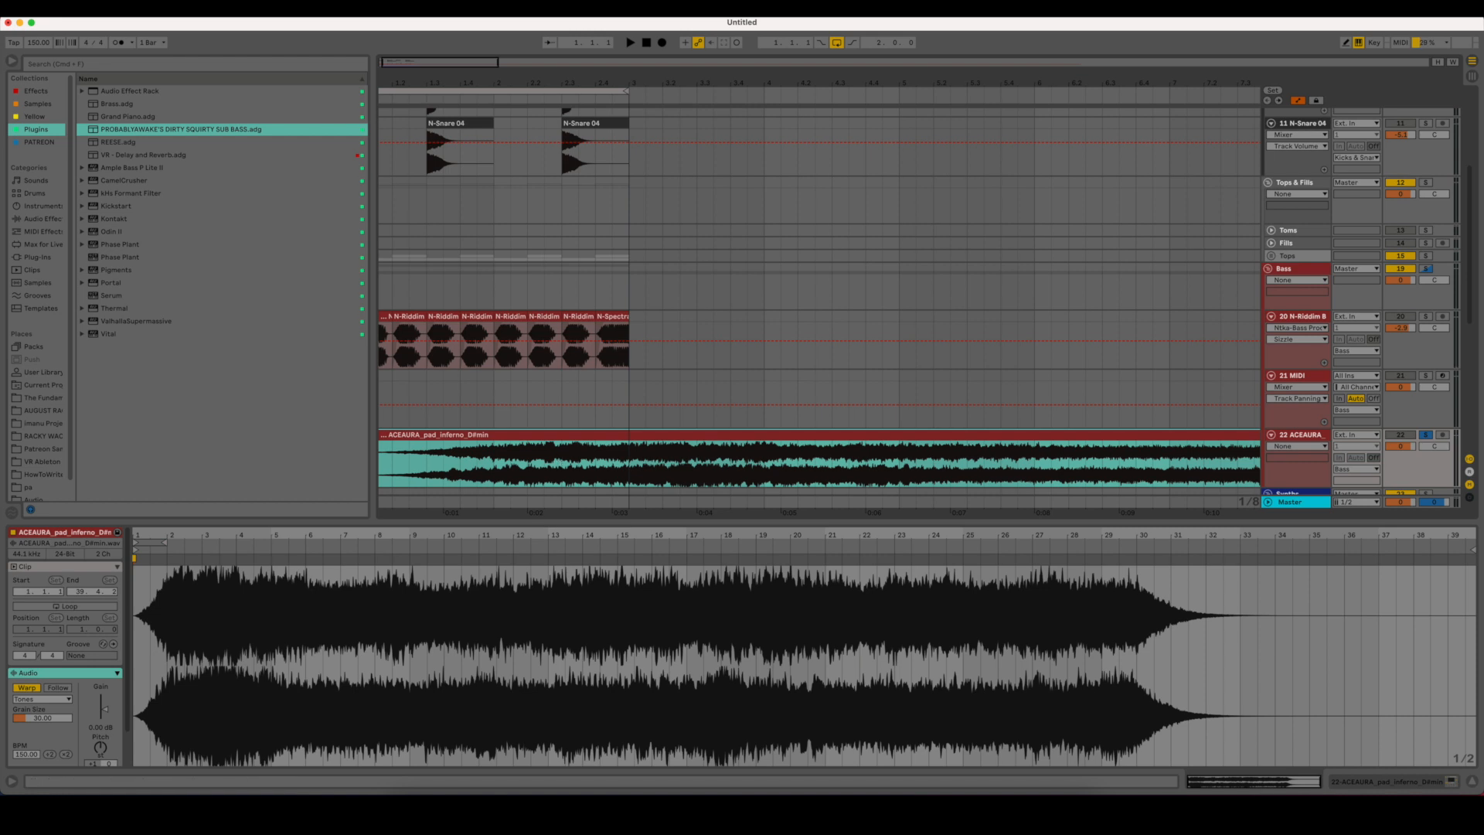
pyautogui.click(1472, 784)
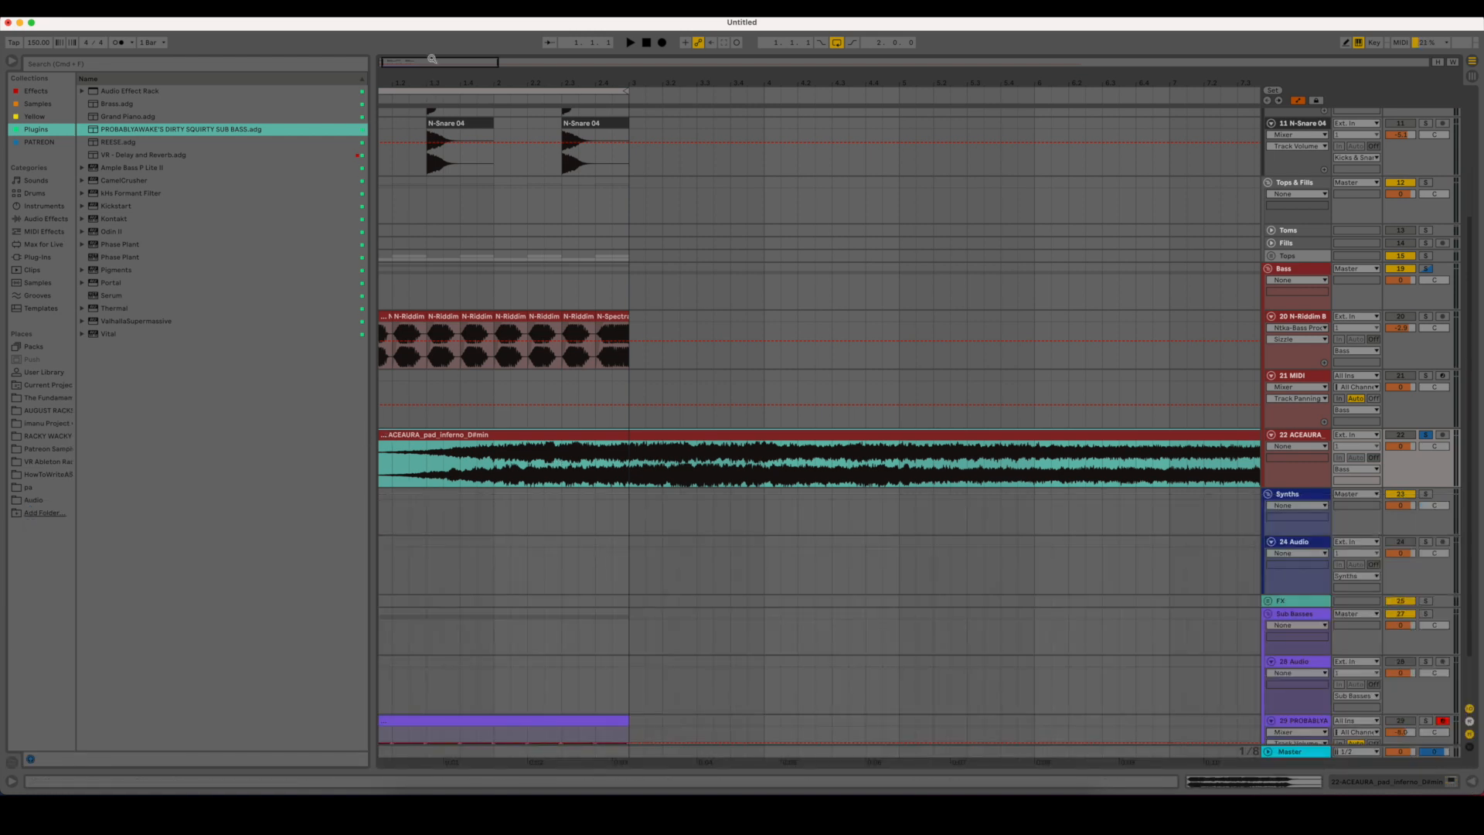
pyautogui.hscroll(-1, 379, 123)
pyautogui.moveTo(507, 461); pyautogui.dragTo(305, 441)
pyautogui.press('Delete')
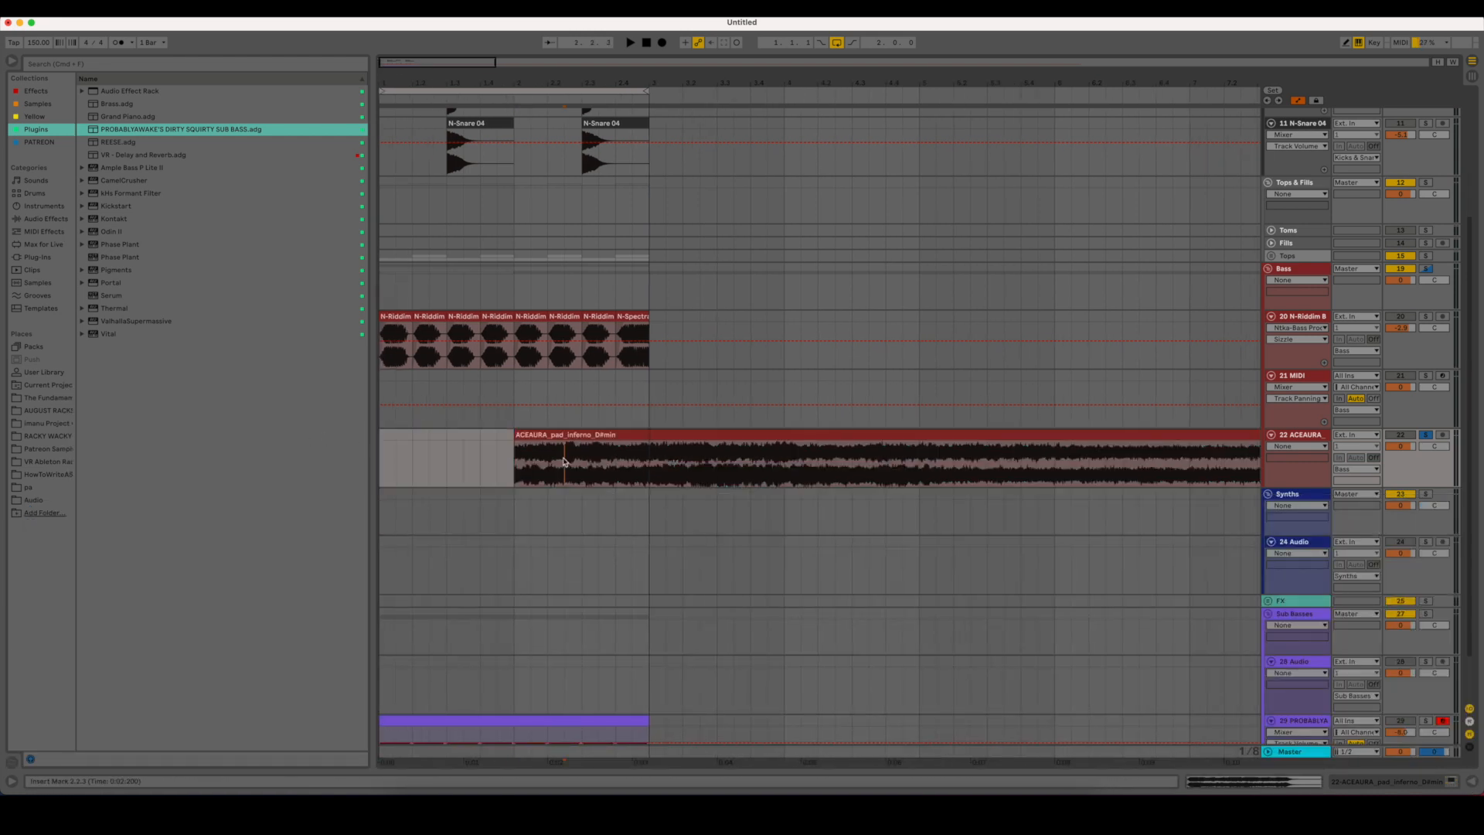
# - Move the ACEAURA pad clip to the start of the loop and trim it to one beat, deleting the rest
pyautogui.moveTo(525, 435); pyautogui.dragTo(416, 435)
pyautogui.click(427, 467)
pyautogui.moveTo(421, 436); pyautogui.dragTo(648, 461)
pyautogui.click(420, 466)
pyautogui.press('Delete')
pyautogui.click(688, 435)
pyautogui.press('Delete')
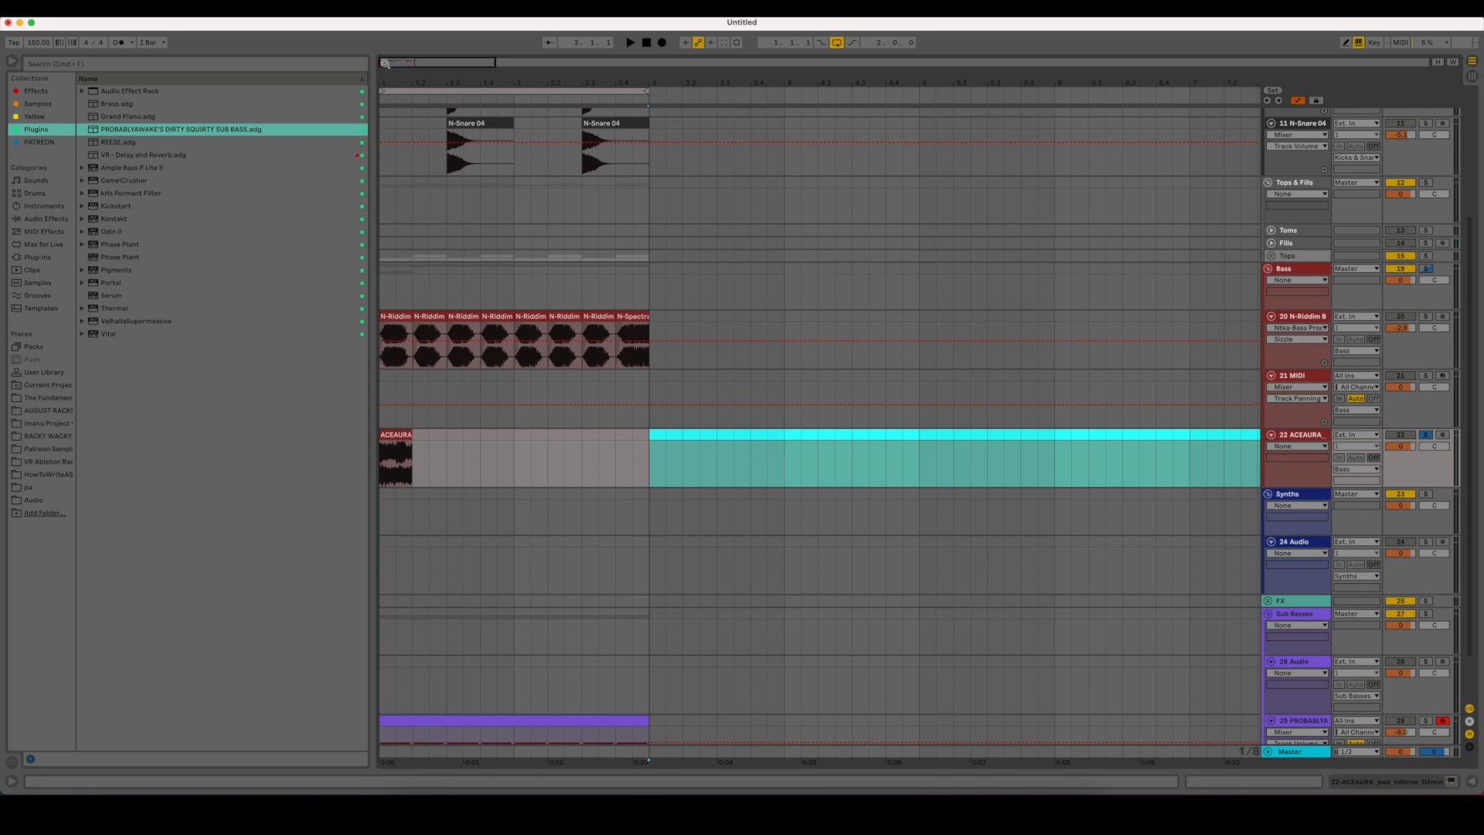
# - Shorten the one-beat pad clip slightly, add a fade-in and fade-out with automation hidden, and play it
pyautogui.moveTo(384, 64); pyautogui.dragTo(387, 172)
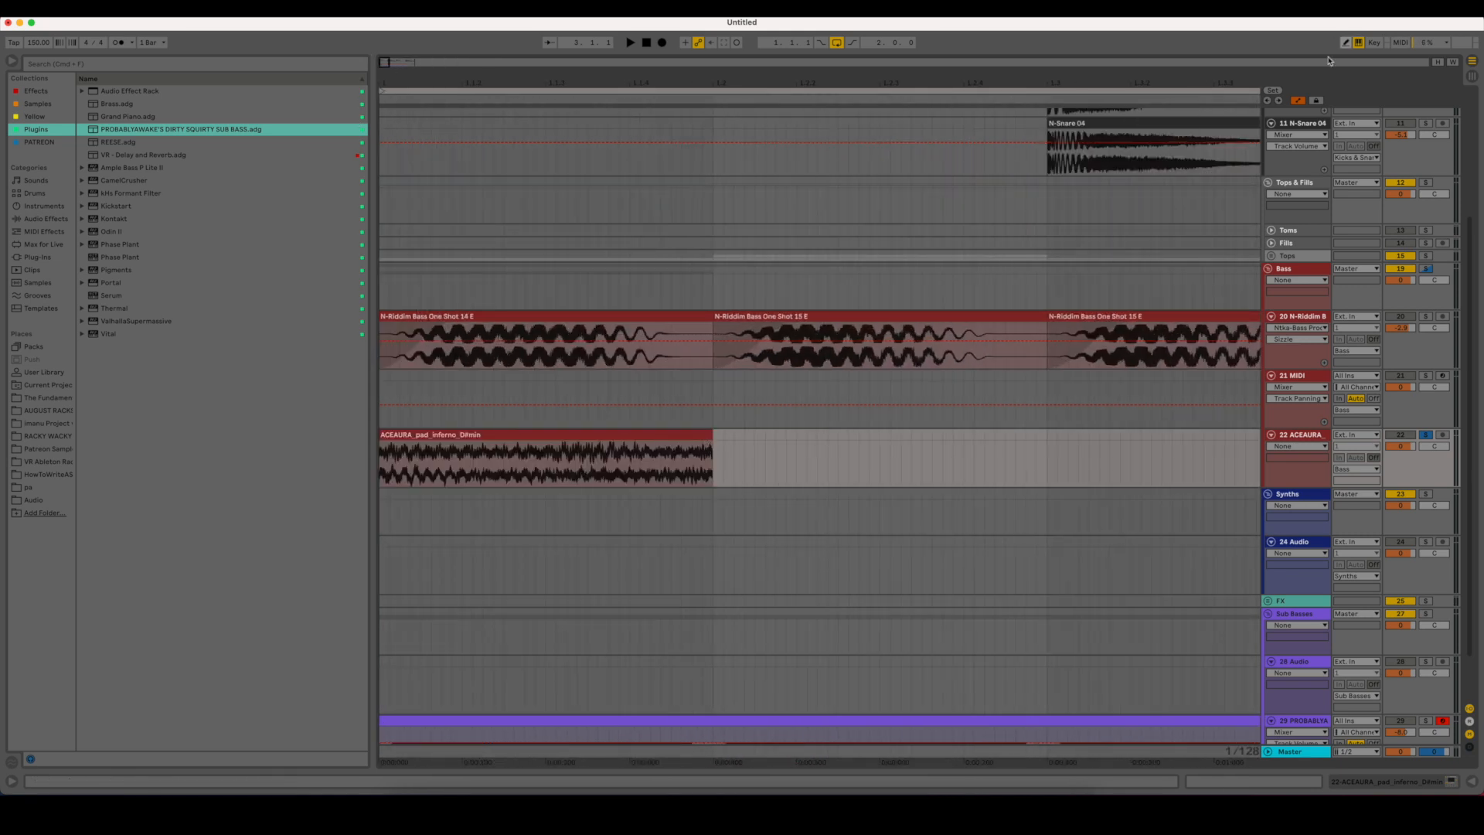
pyautogui.click(1297, 102)
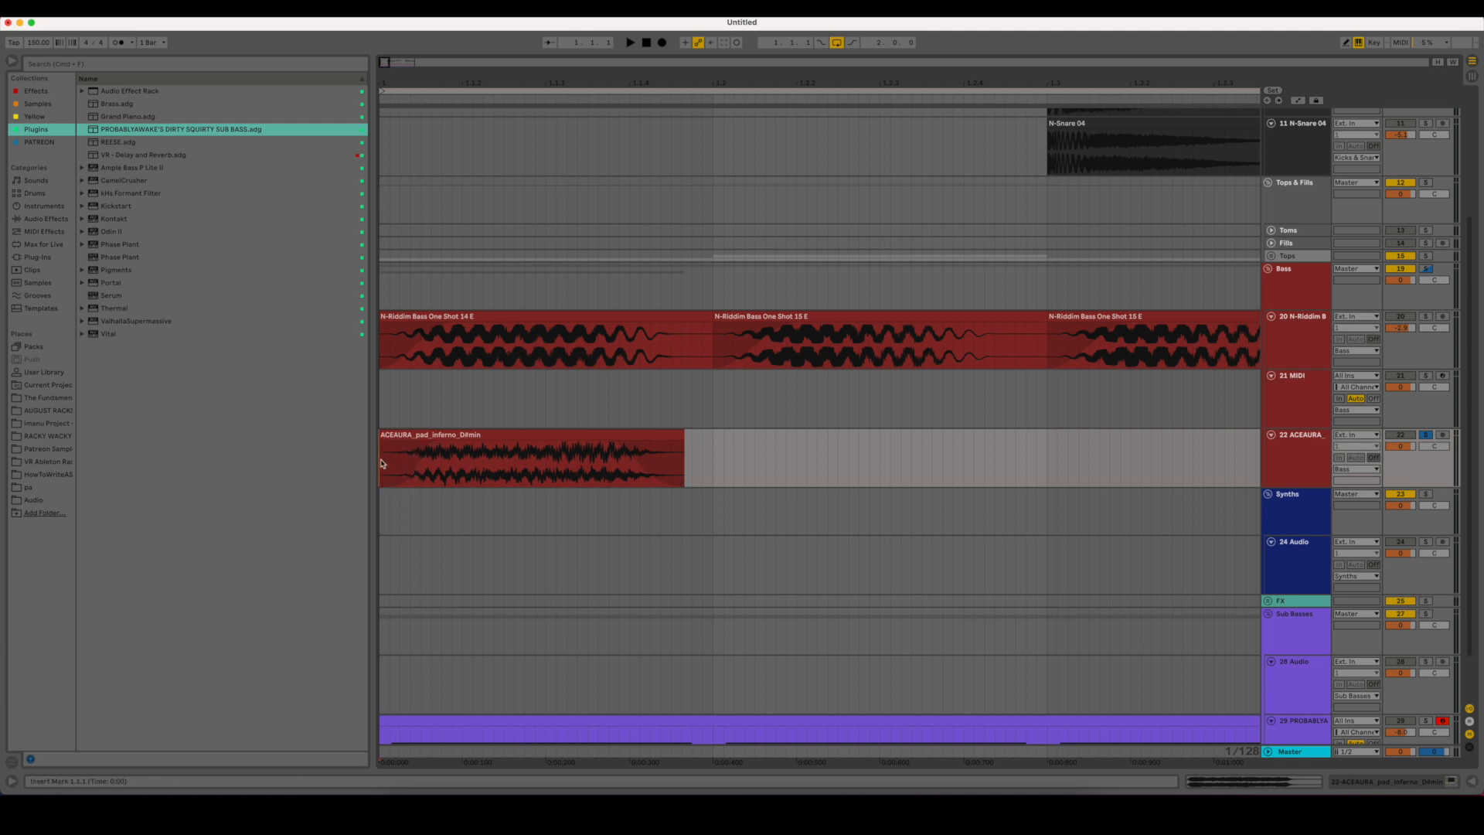
pyautogui.press('space')
pyautogui.press('space')
pyautogui.press('space')
pyautogui.click(626, 434)
pyautogui.press('space')
pyautogui.press('space')
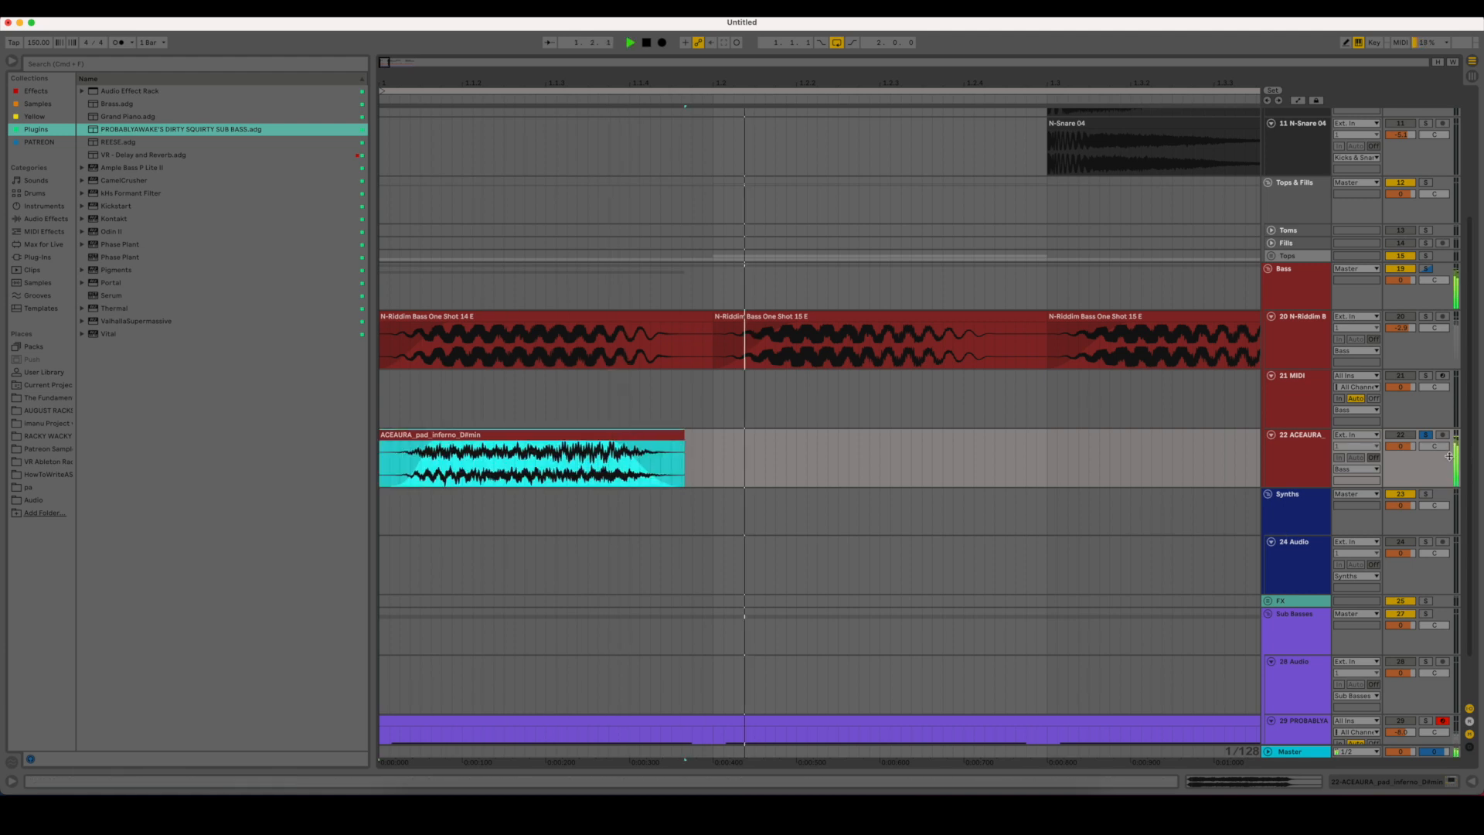
# - Lower the pad track's volume to about -9 dB while playing it
pyautogui.press('space')
pyautogui.moveTo(1400, 446); pyautogui.dragTo(1401, 444)
pyautogui.press('space')
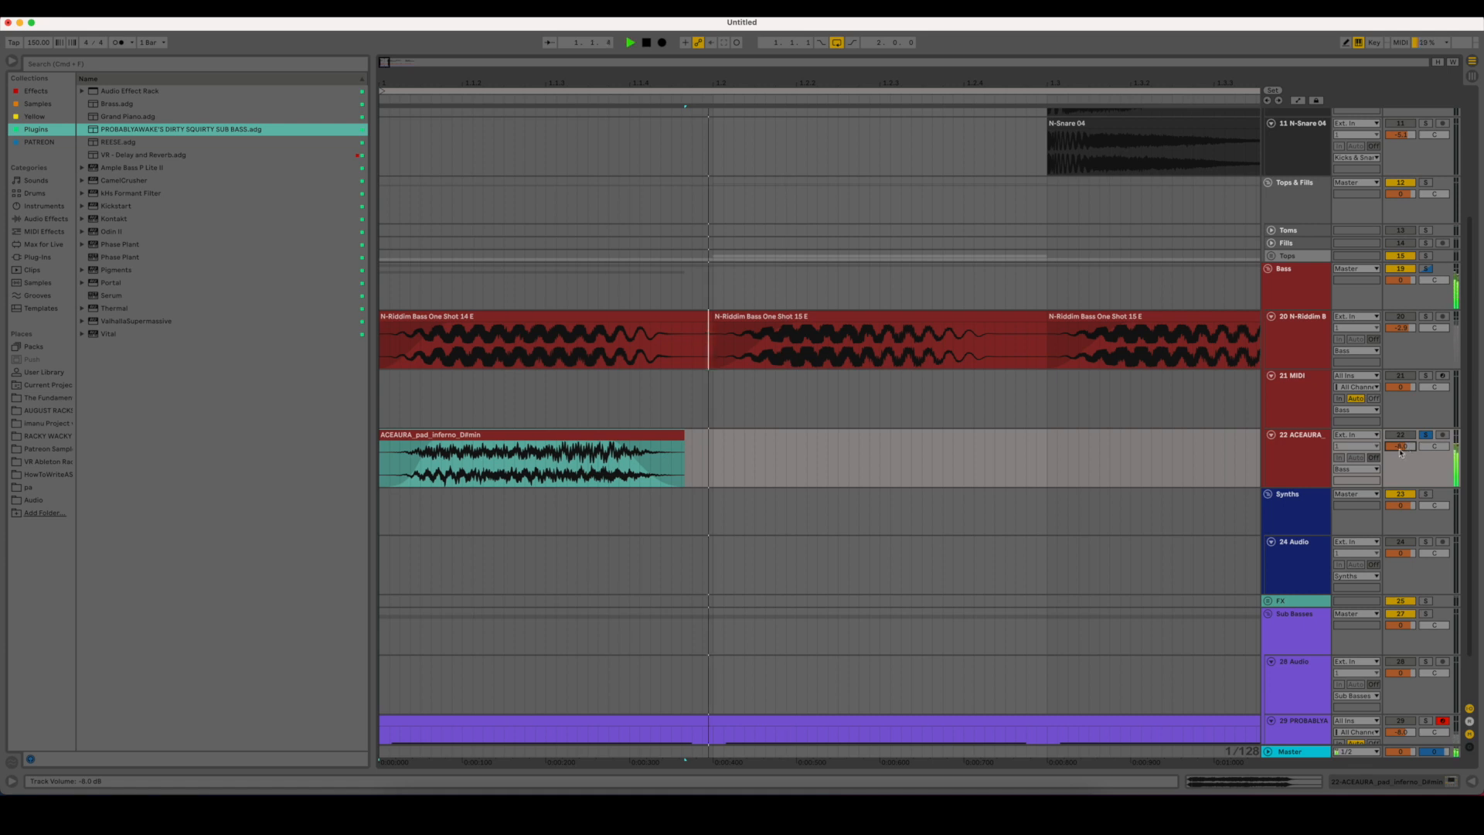
pyautogui.press('space')
# - Add an EQ Eight after the Saturator on the ACEAURA pad track and play the result
pyautogui.doubleClick(1299, 464)
pyautogui.click(27, 233)
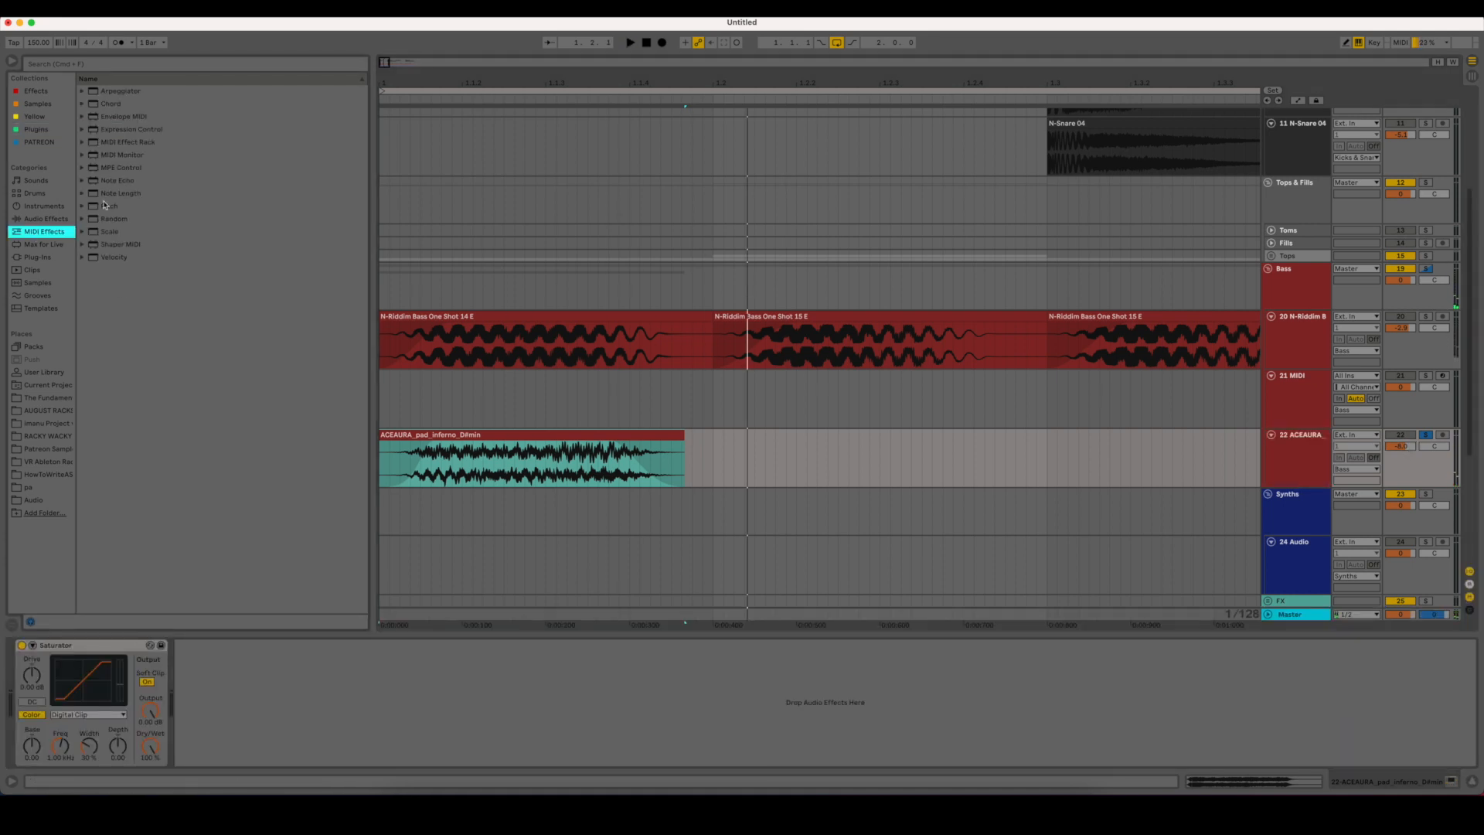
pyautogui.click(45, 219)
pyautogui.doubleClick(115, 295)
pyautogui.press('space')
# - Duplicate the first beat of the pad track across the two-bar loop, undoing the surplus copy
pyautogui.moveTo(708, 439); pyautogui.dragTo(186, 451)
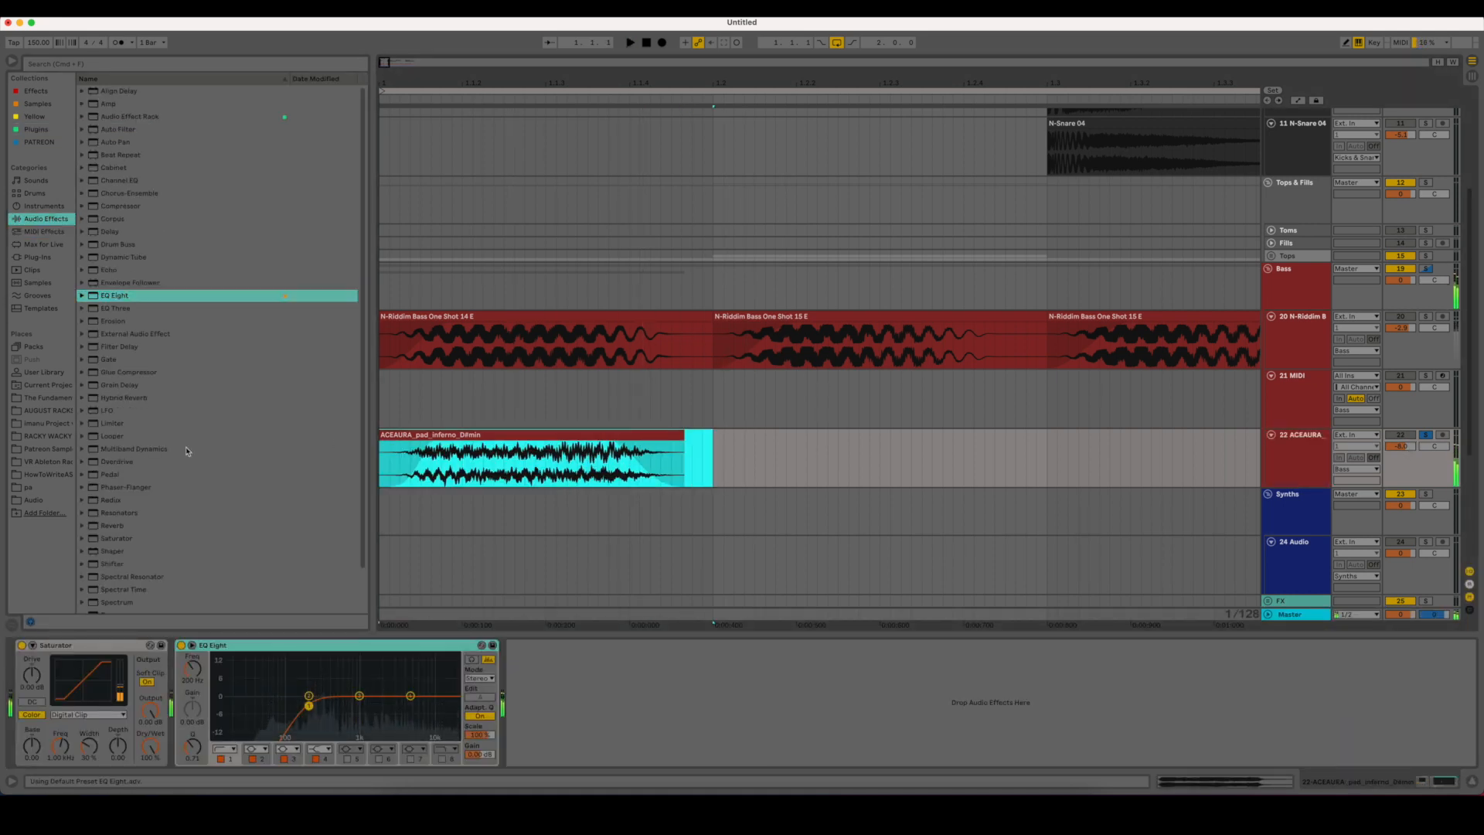
pyautogui.press('super+d')
pyautogui.press('super+d')
pyautogui.press('super+d')
pyautogui.press('super+d')
pyautogui.press('super+d')
pyautogui.press('space')
pyautogui.press('super+d')
pyautogui.press('super+d')
pyautogui.press('super+d')
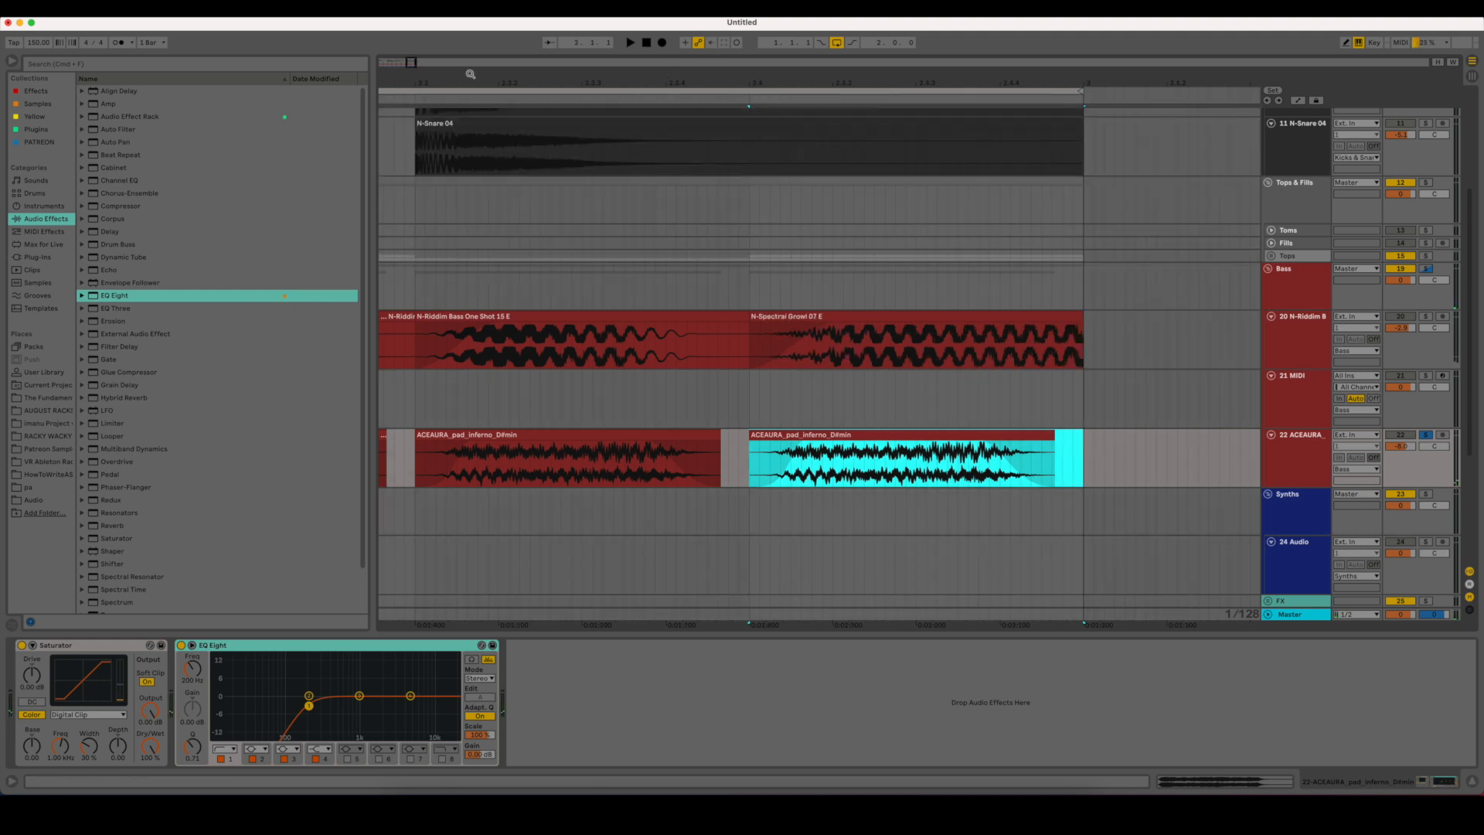
pyautogui.press('super+z')
# - Extend the last pad clip to the end of bar 2 so it fills its whole beat
pyautogui.moveTo(424, 69); pyautogui.dragTo(434, 48)
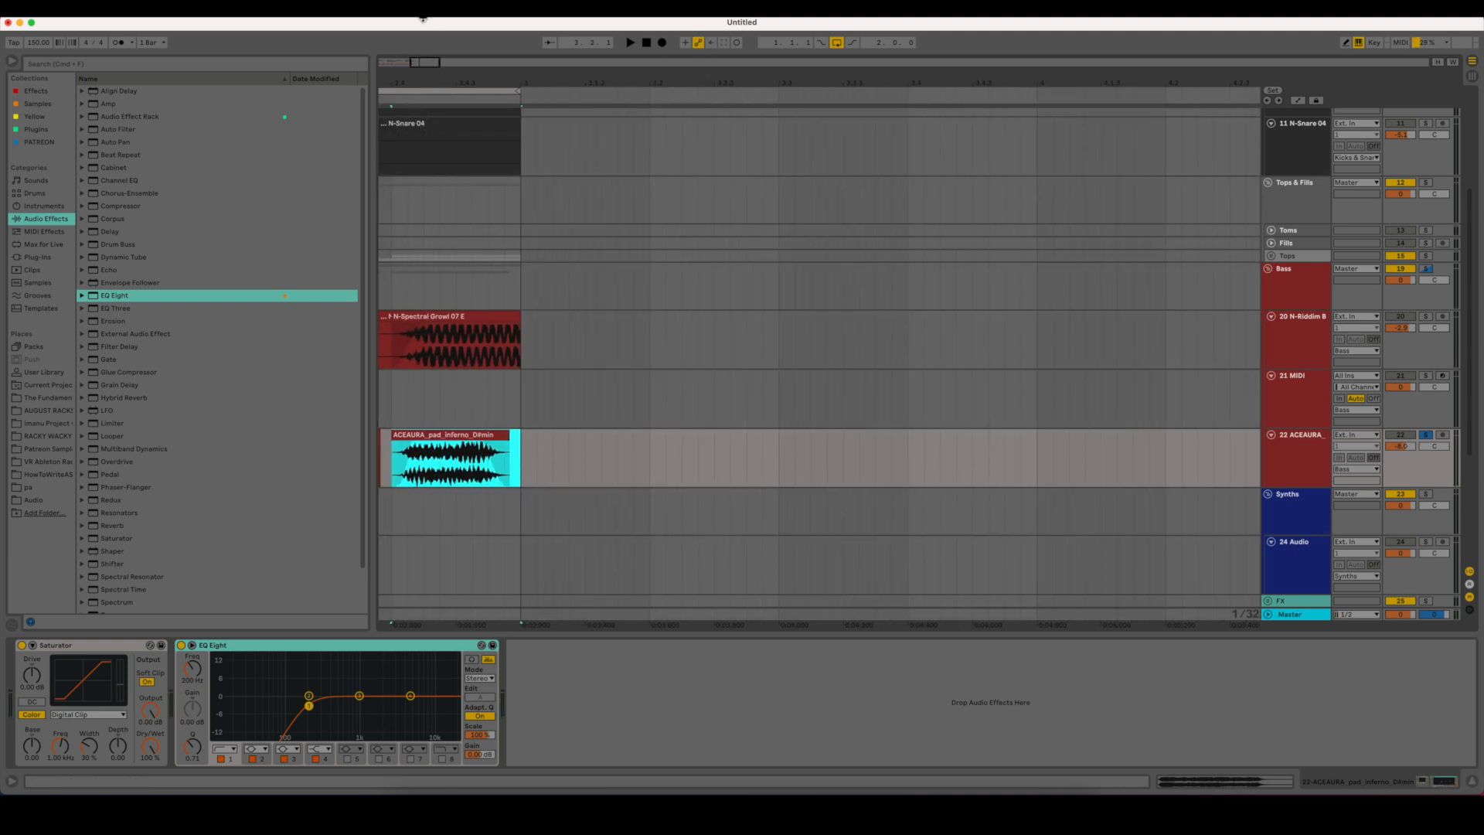
pyautogui.moveTo(507, 434); pyautogui.dragTo(516, 433)
pyautogui.click(553, 441)
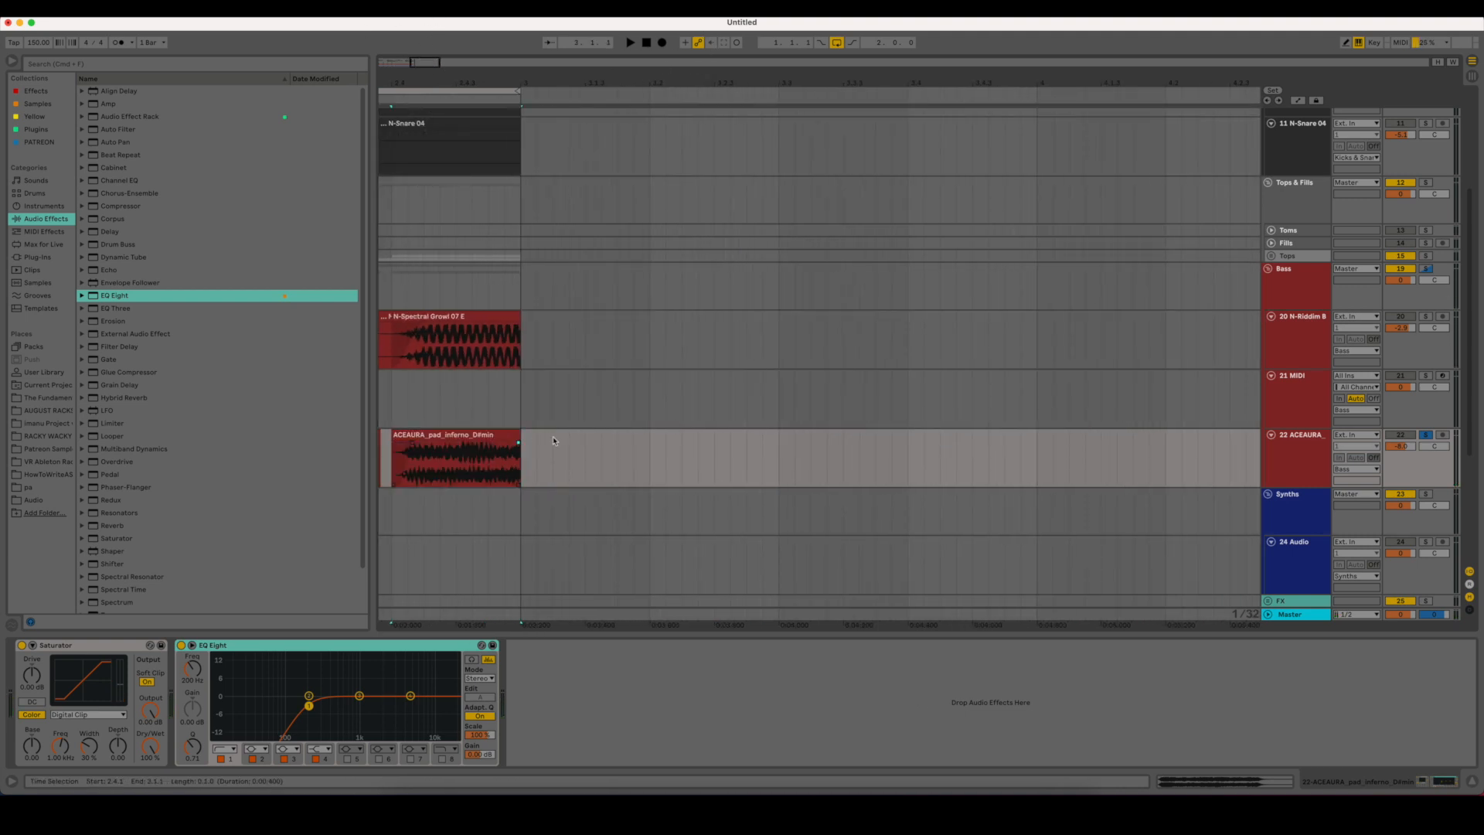
pyautogui.moveTo(426, 82); pyautogui.dragTo(425, 51)
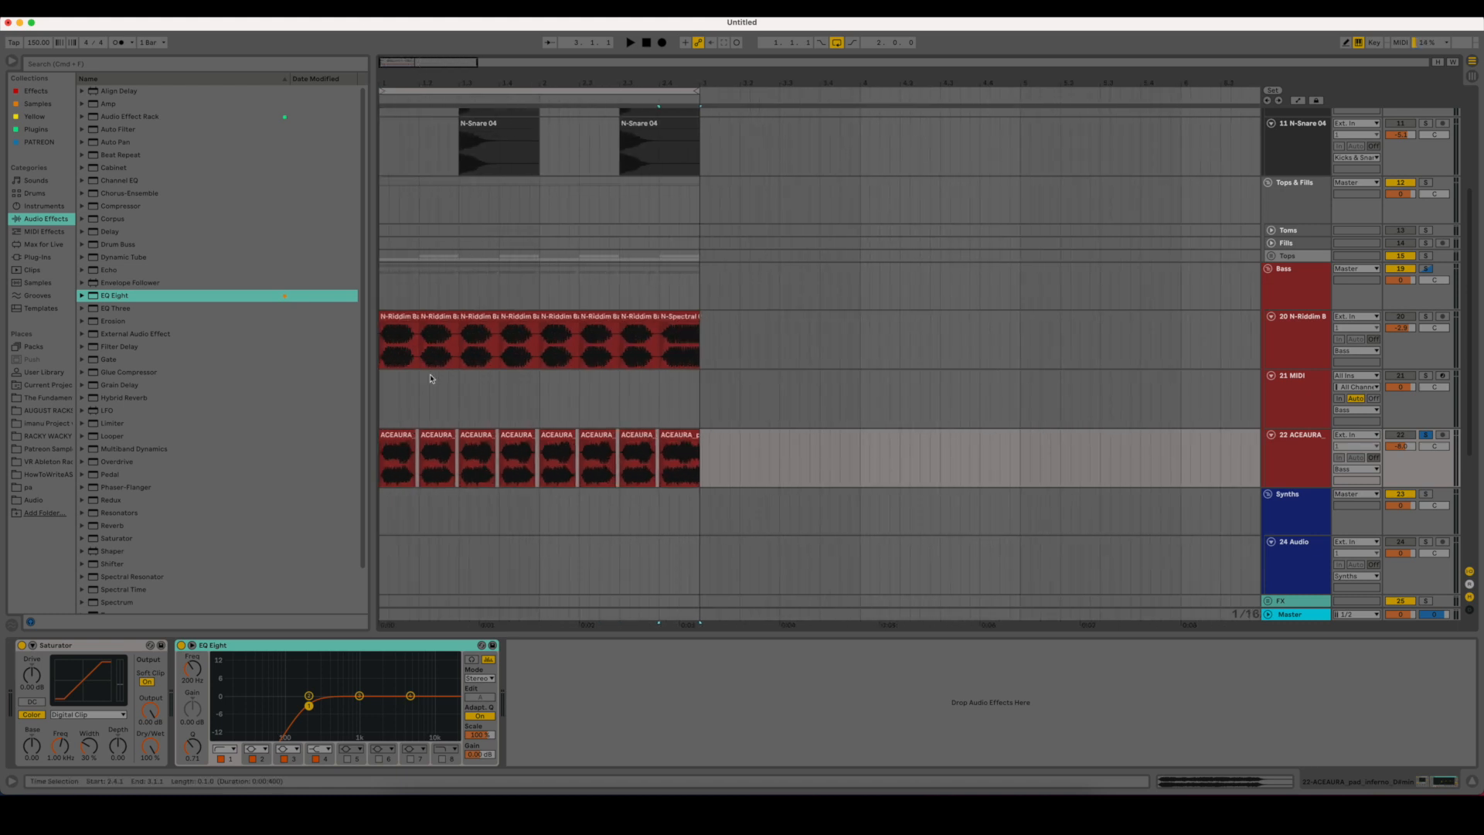
# - Slip the audio inside the repeated pad clips so they play different sections of the sample, and listen to the loop
pyautogui.click(438, 471)
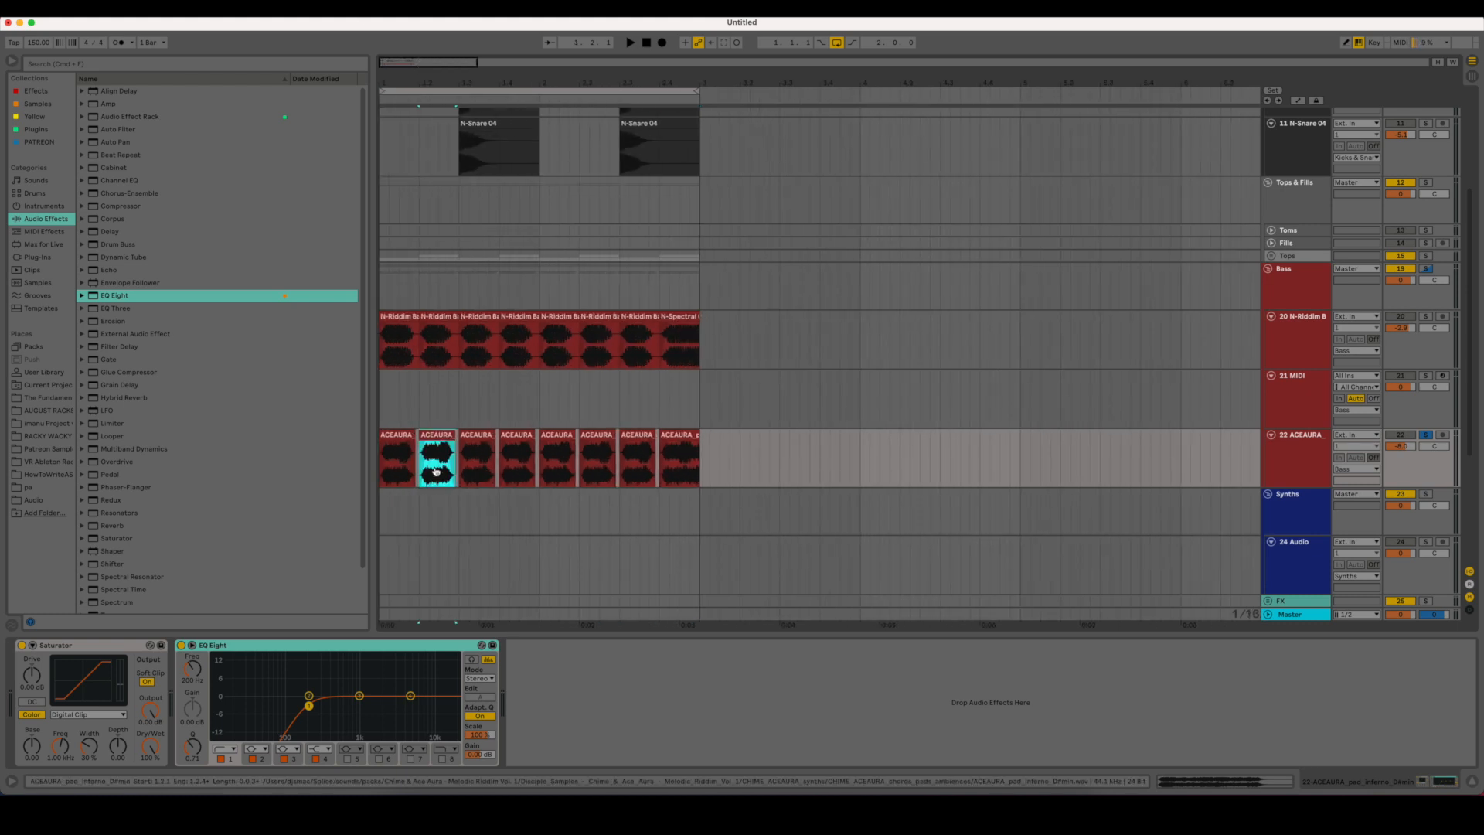
pyautogui.click(480, 473)
pyautogui.click(522, 473)
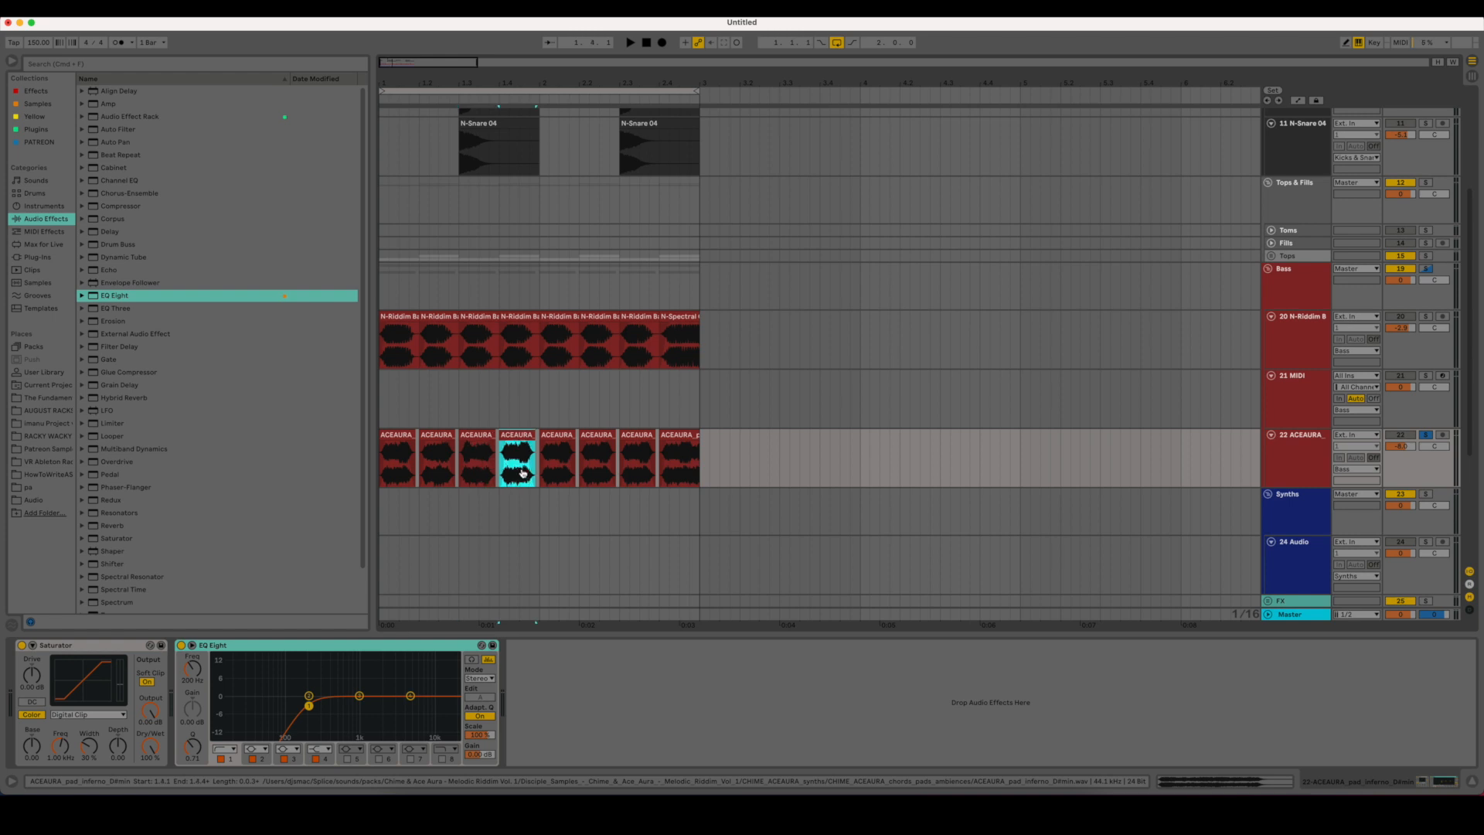
pyautogui.click(556, 473)
pyautogui.click(640, 464)
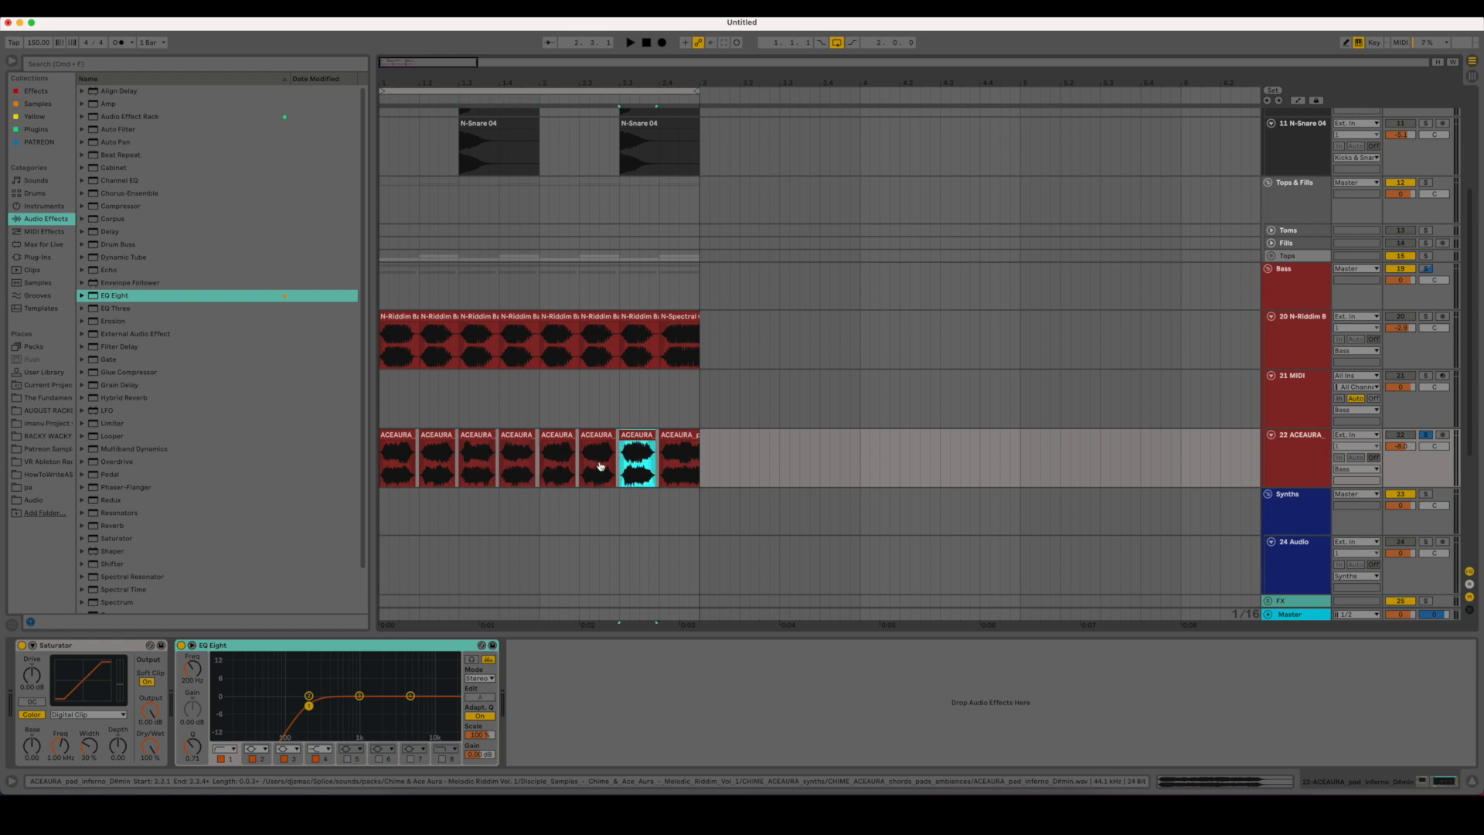
pyautogui.press('space')
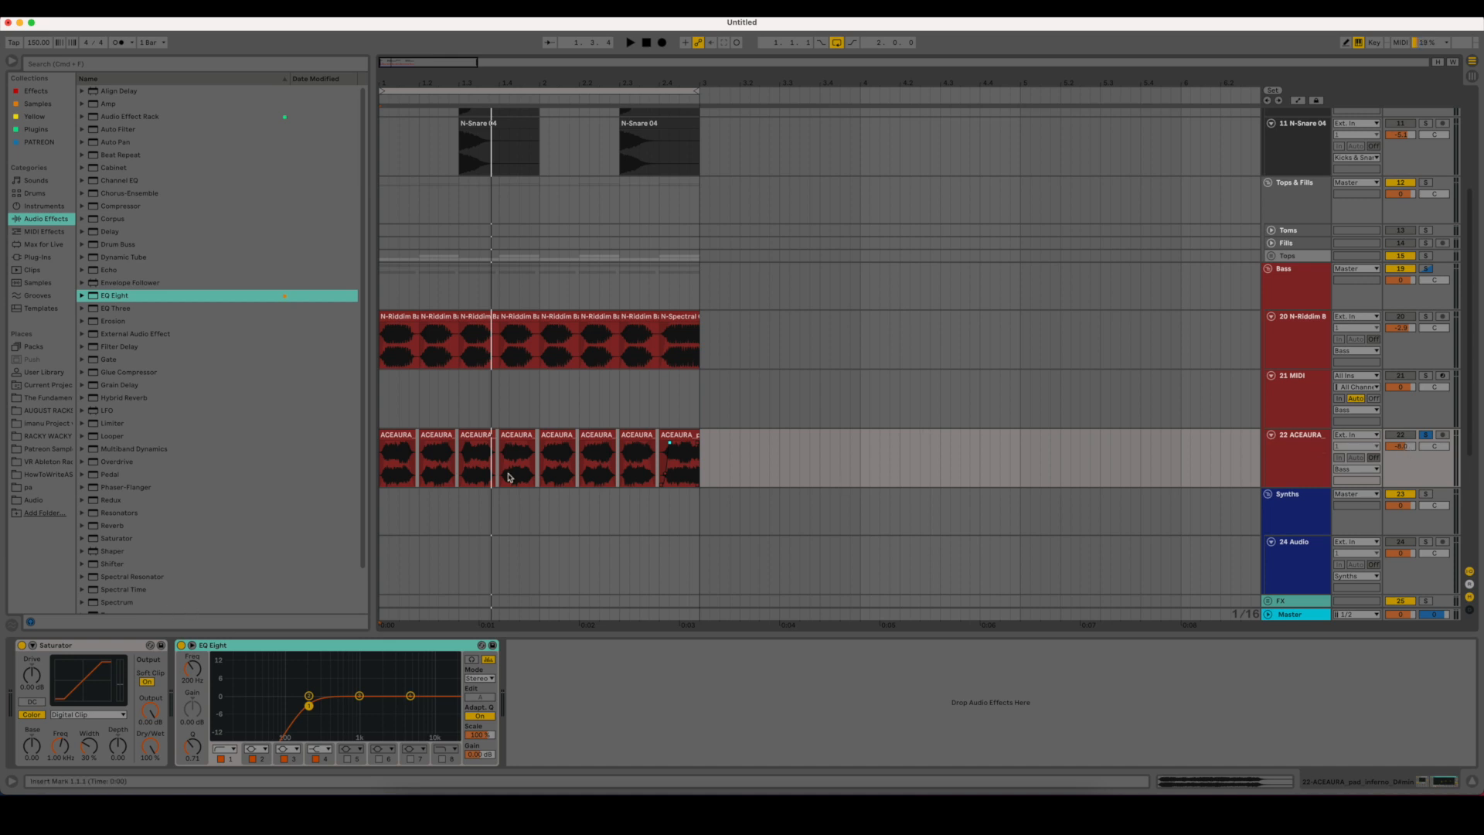
# - Set the pad track's Saturator curve to Sinoid Fold and show the automation lanes
pyautogui.click(83, 716)
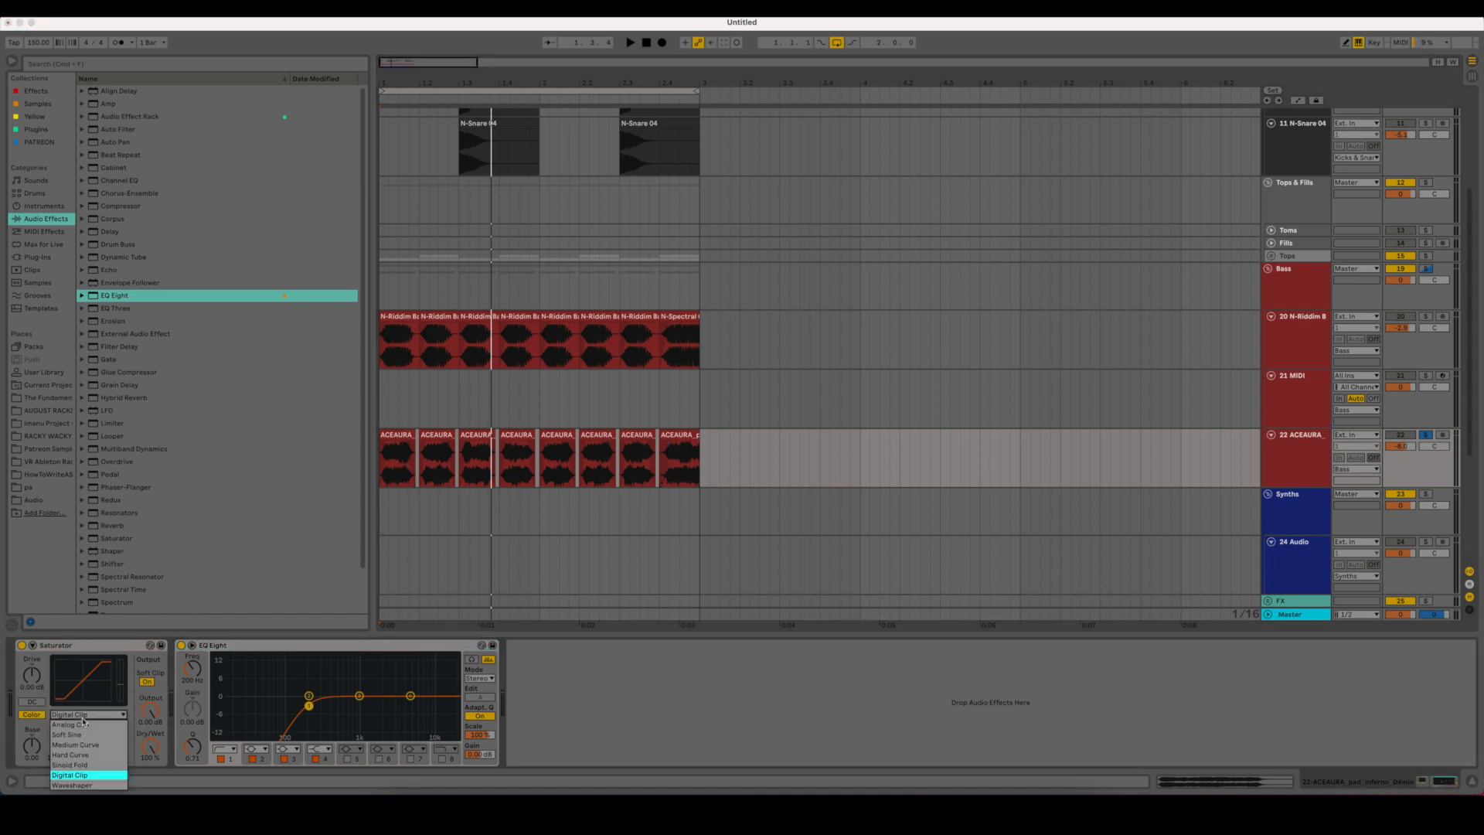
pyautogui.click(92, 765)
pyautogui.press('a')
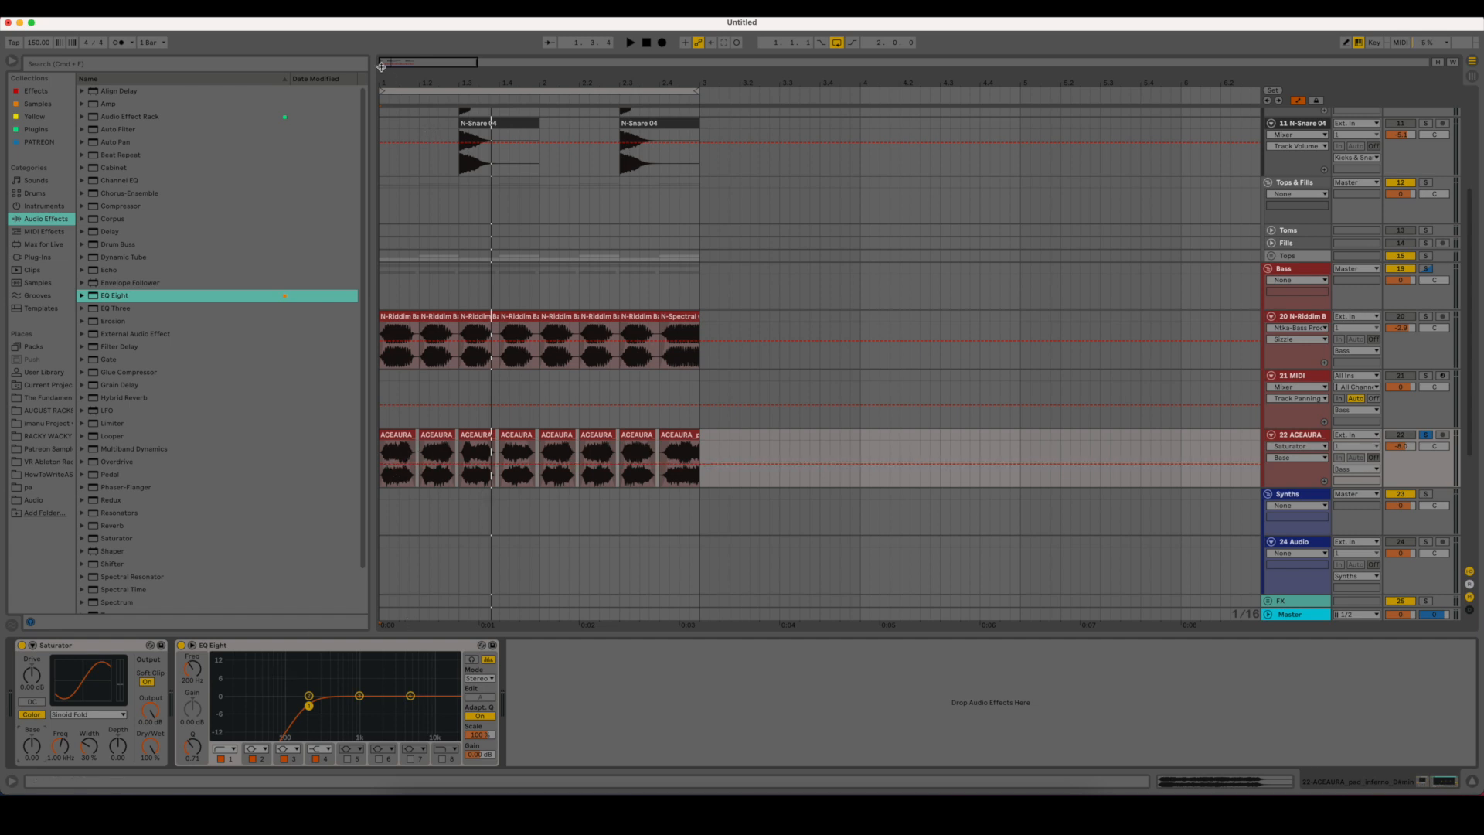
# - Draw Saturator Base automation over the first pad clip, rising to a peak early in the beat and falling back by its end
pyautogui.moveTo(381, 67); pyautogui.dragTo(381, 154)
pyautogui.click(568, 483)
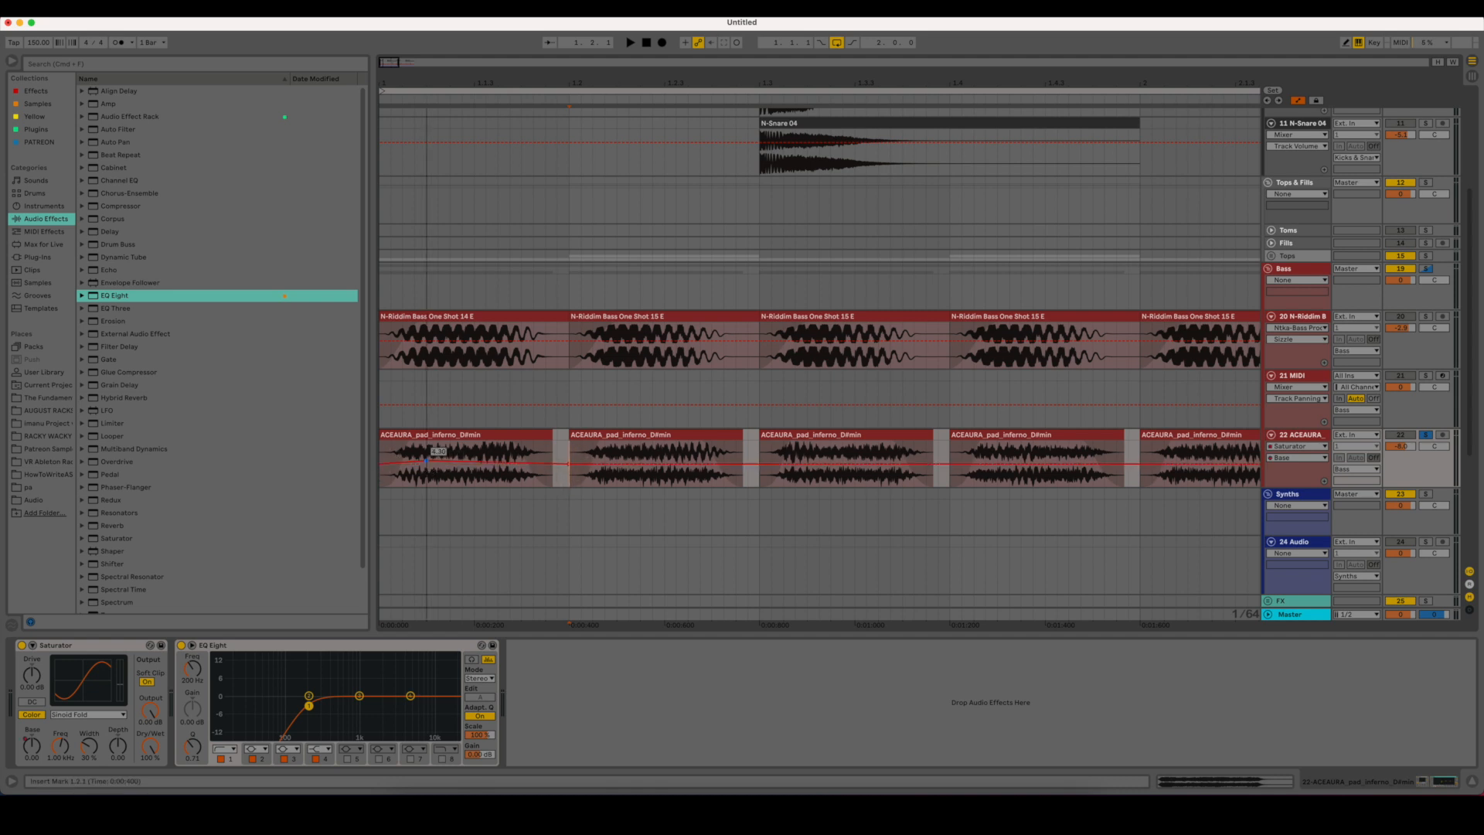
pyautogui.click(385, 482)
pyautogui.press('space')
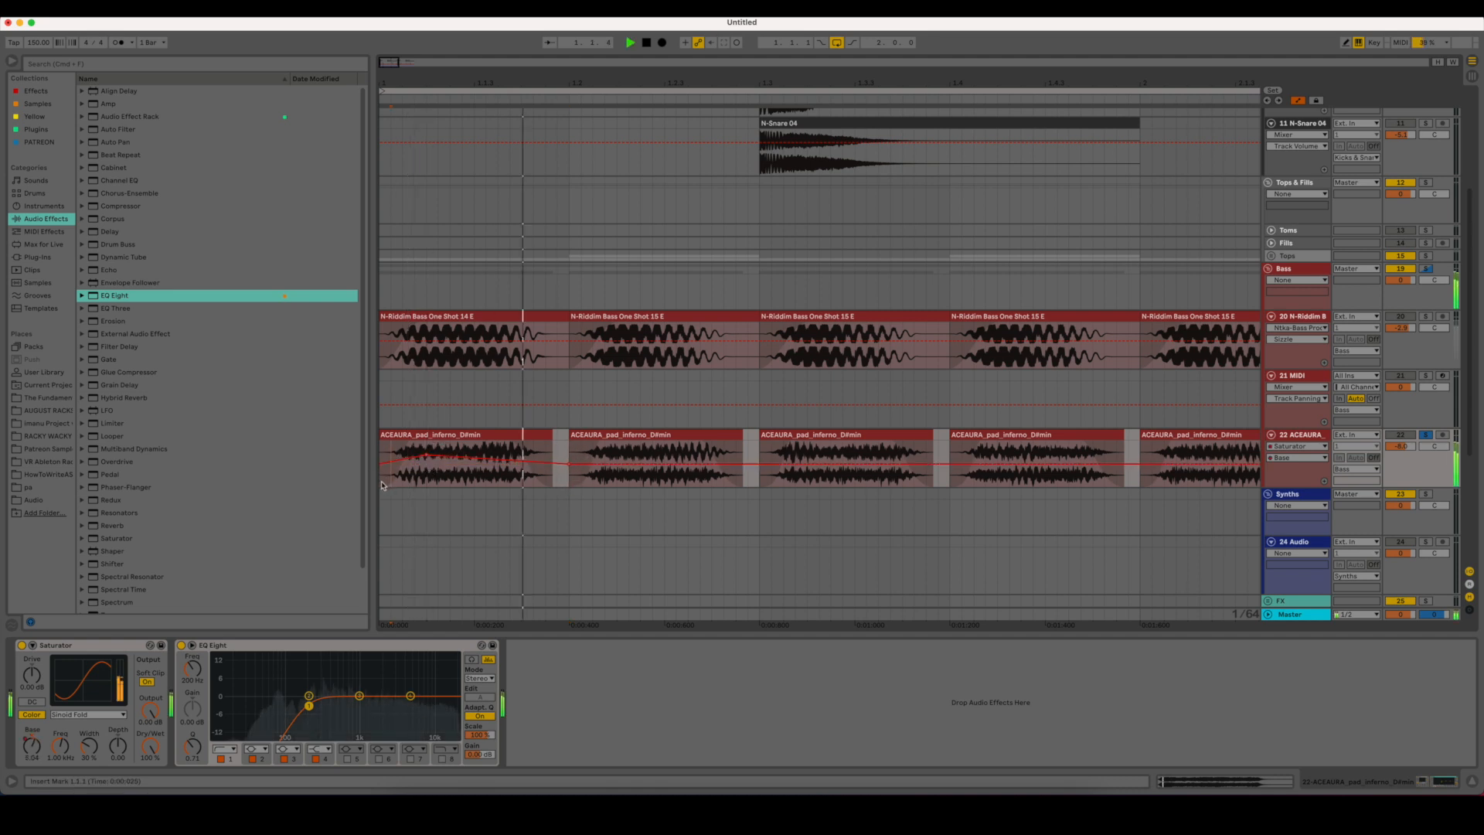
pyautogui.press('space')
pyautogui.press('space')
pyautogui.press('space')
pyautogui.press('space')
pyautogui.moveTo(427, 457); pyautogui.dragTo(428, 447)
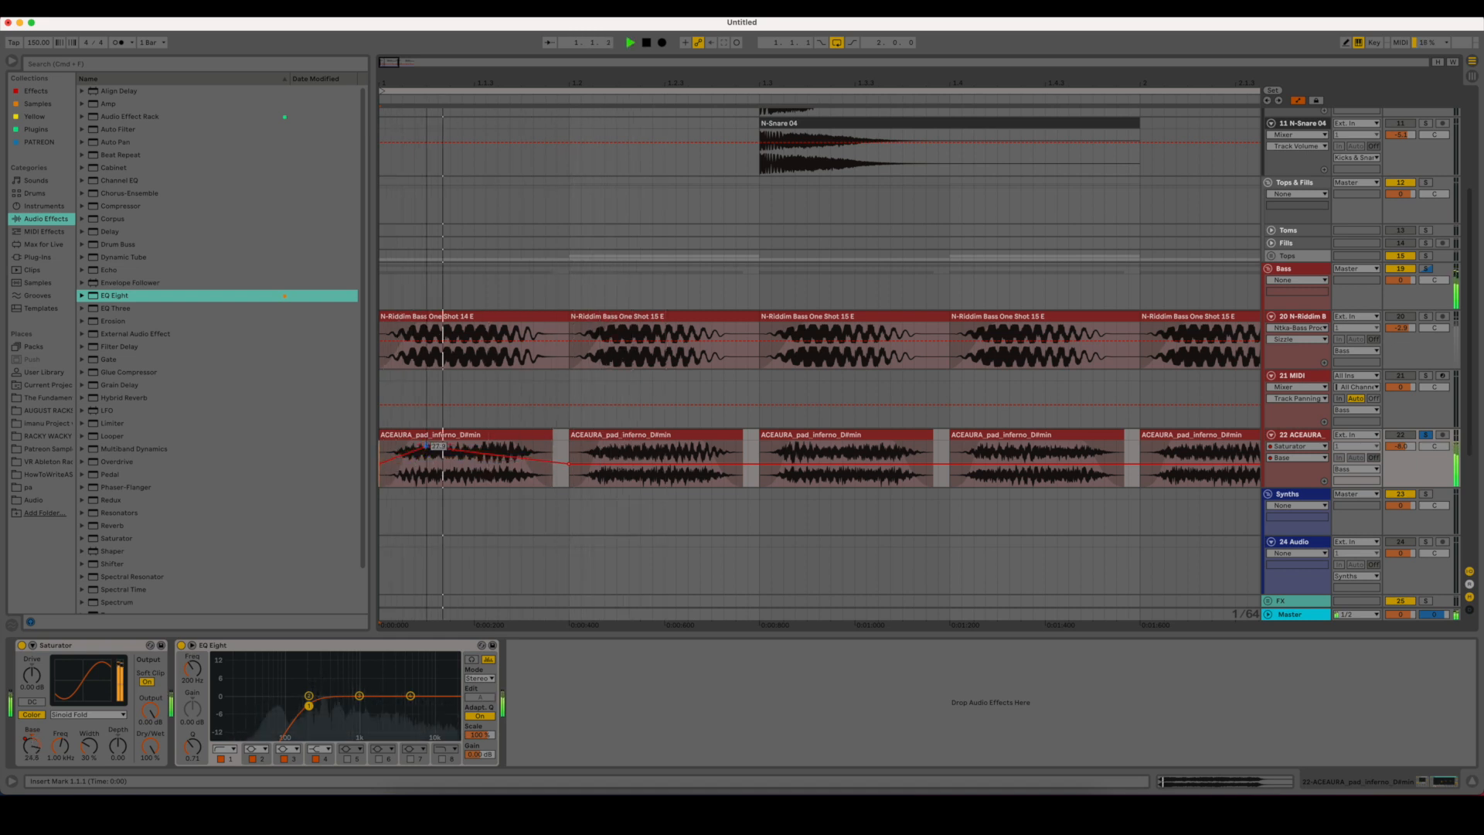
pyautogui.click(34, 675)
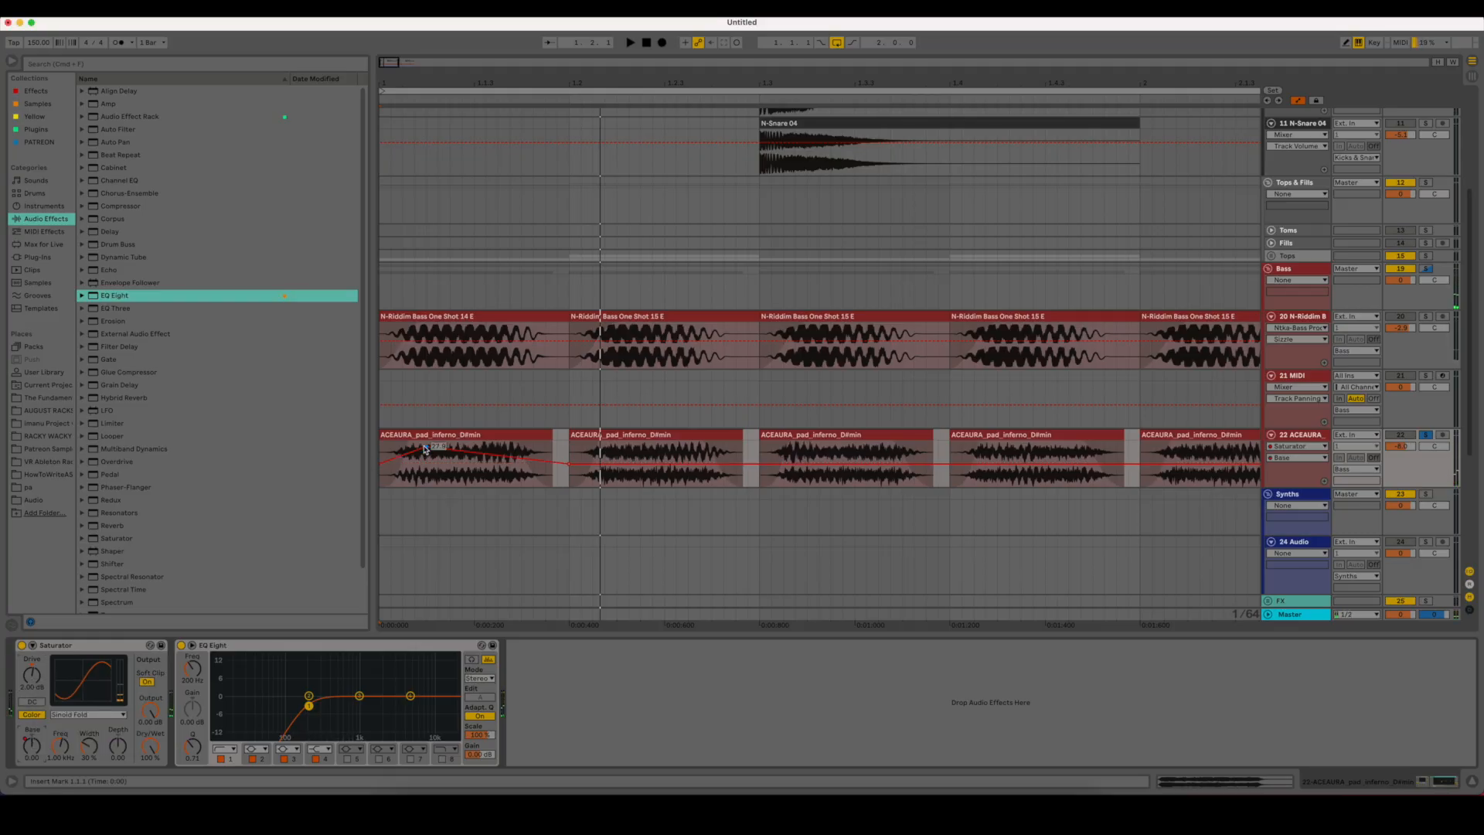
# - Copy the first beat's Saturator Base automation to the second beat and slightly adjust the copied peak
pyautogui.moveTo(565, 479); pyautogui.dragTo(304, 481)
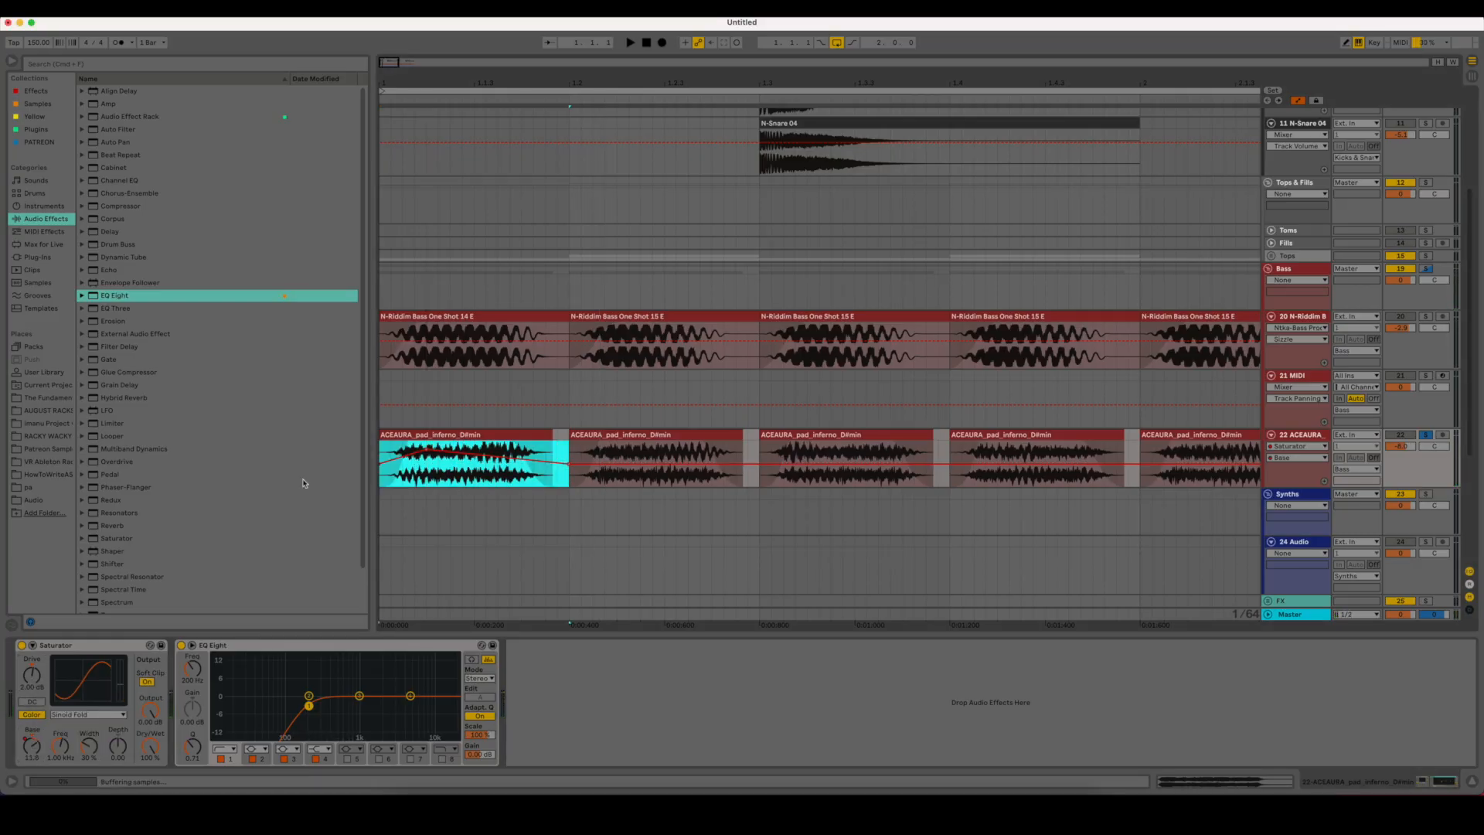
pyautogui.press('super+d')
pyautogui.click(558, 495)
pyautogui.moveTo(618, 449); pyautogui.dragTo(617, 450)
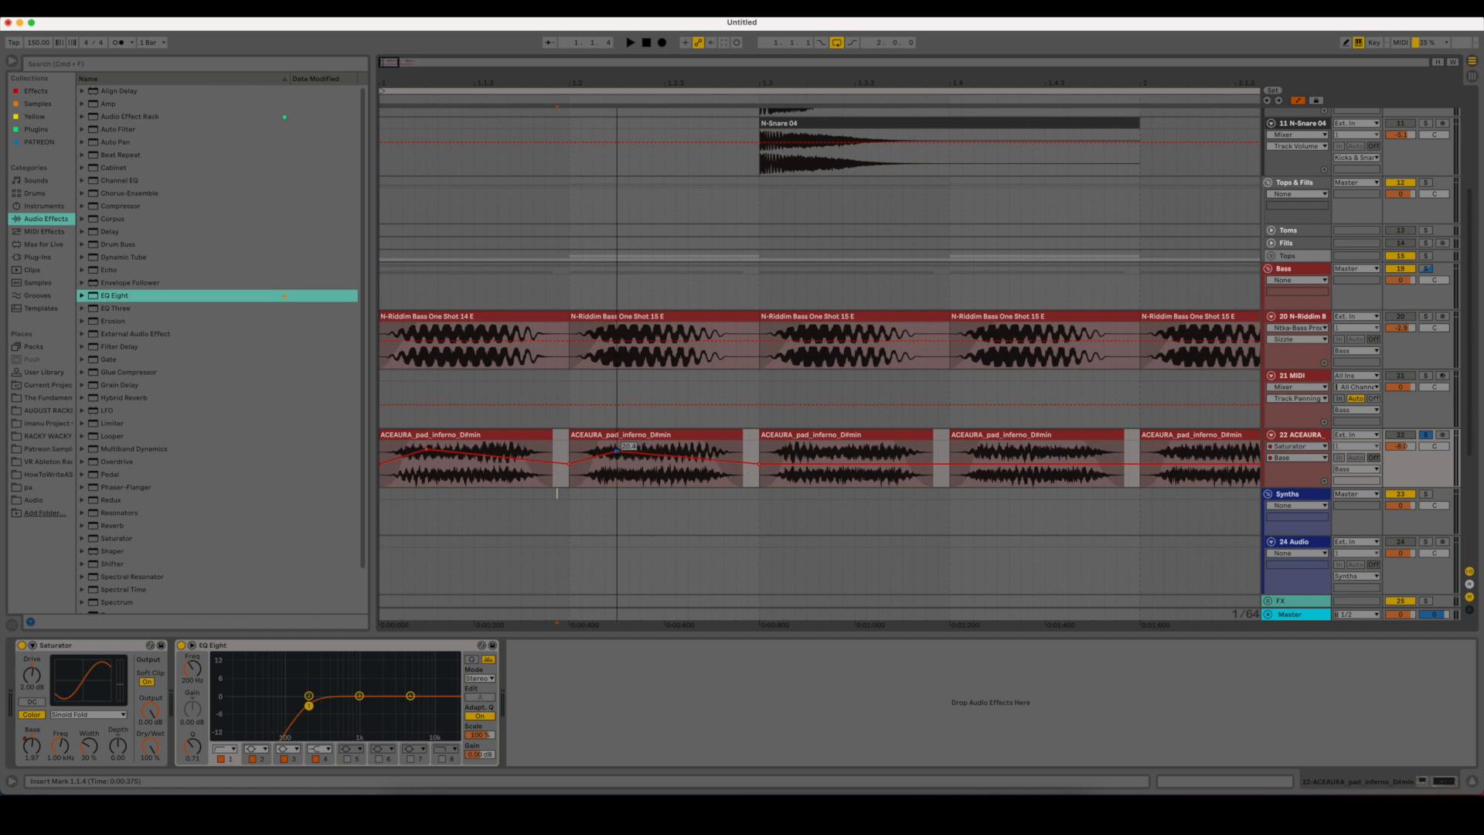
# - Duplicate the second beat's Saturator Base automation across the remaining beats up to the end of bar 2
pyautogui.moveTo(759, 483); pyautogui.dragTo(571, 480)
pyautogui.press('super+d')
pyautogui.press('super+d')
pyautogui.press('super+d')
pyautogui.press('super+d')
pyautogui.press('super+d')
pyautogui.press('super+d')
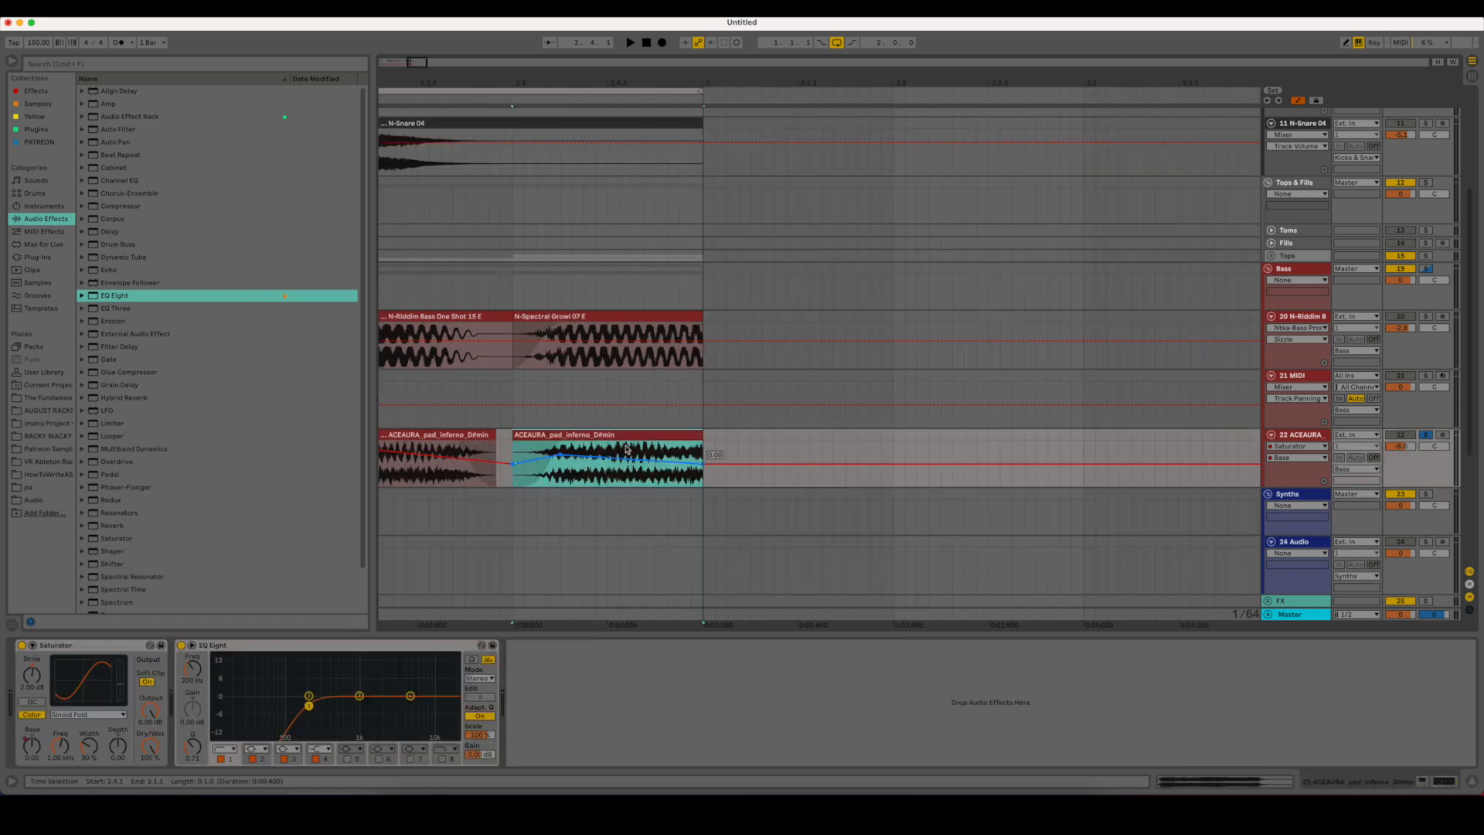
# - Reshape the Saturator Base automation on the last pad clip into a steady rise and play the loop
pyautogui.click(632, 478)
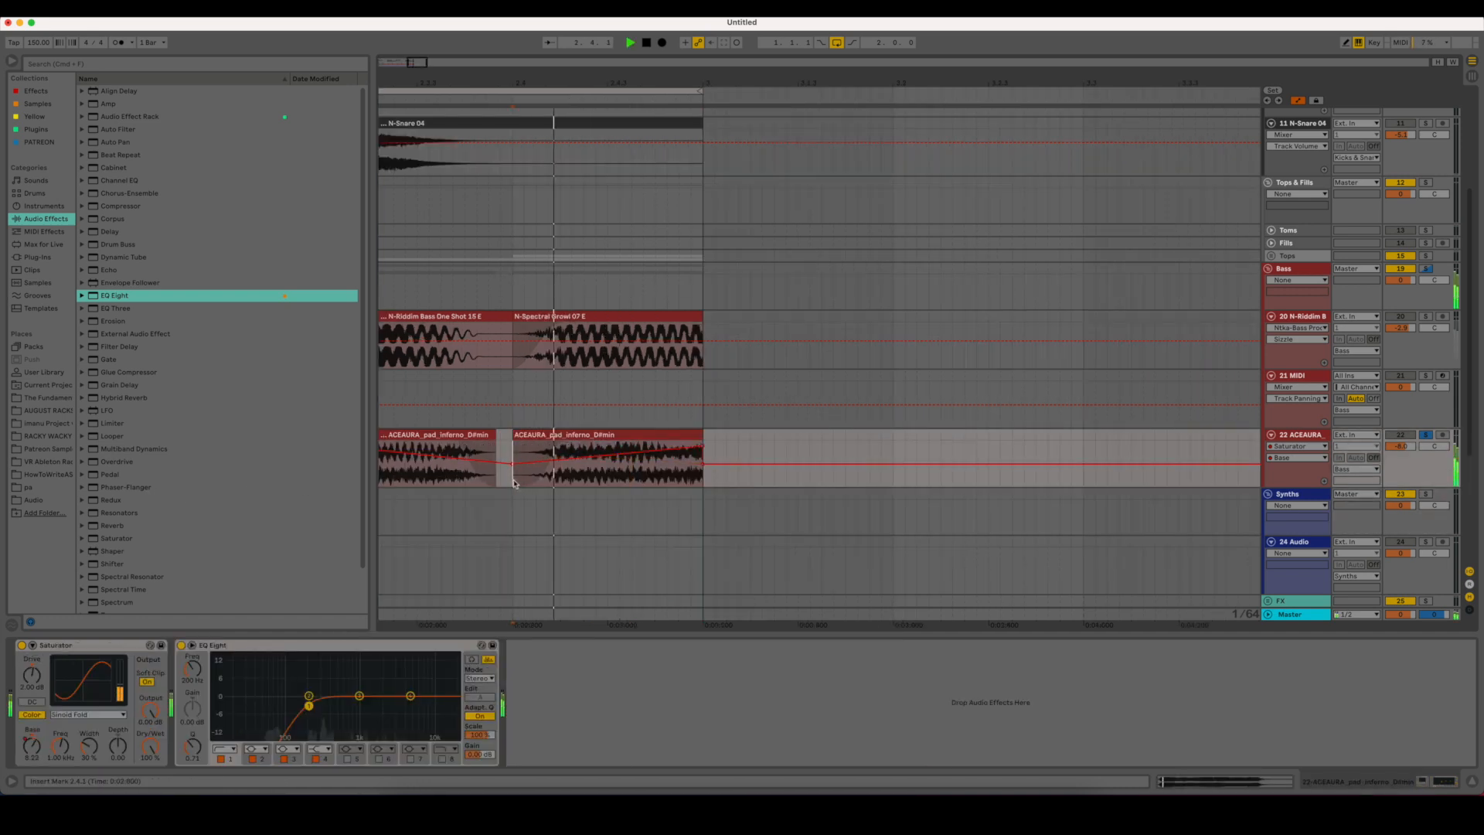
pyautogui.moveTo(433, 67); pyautogui.dragTo(447, 94)
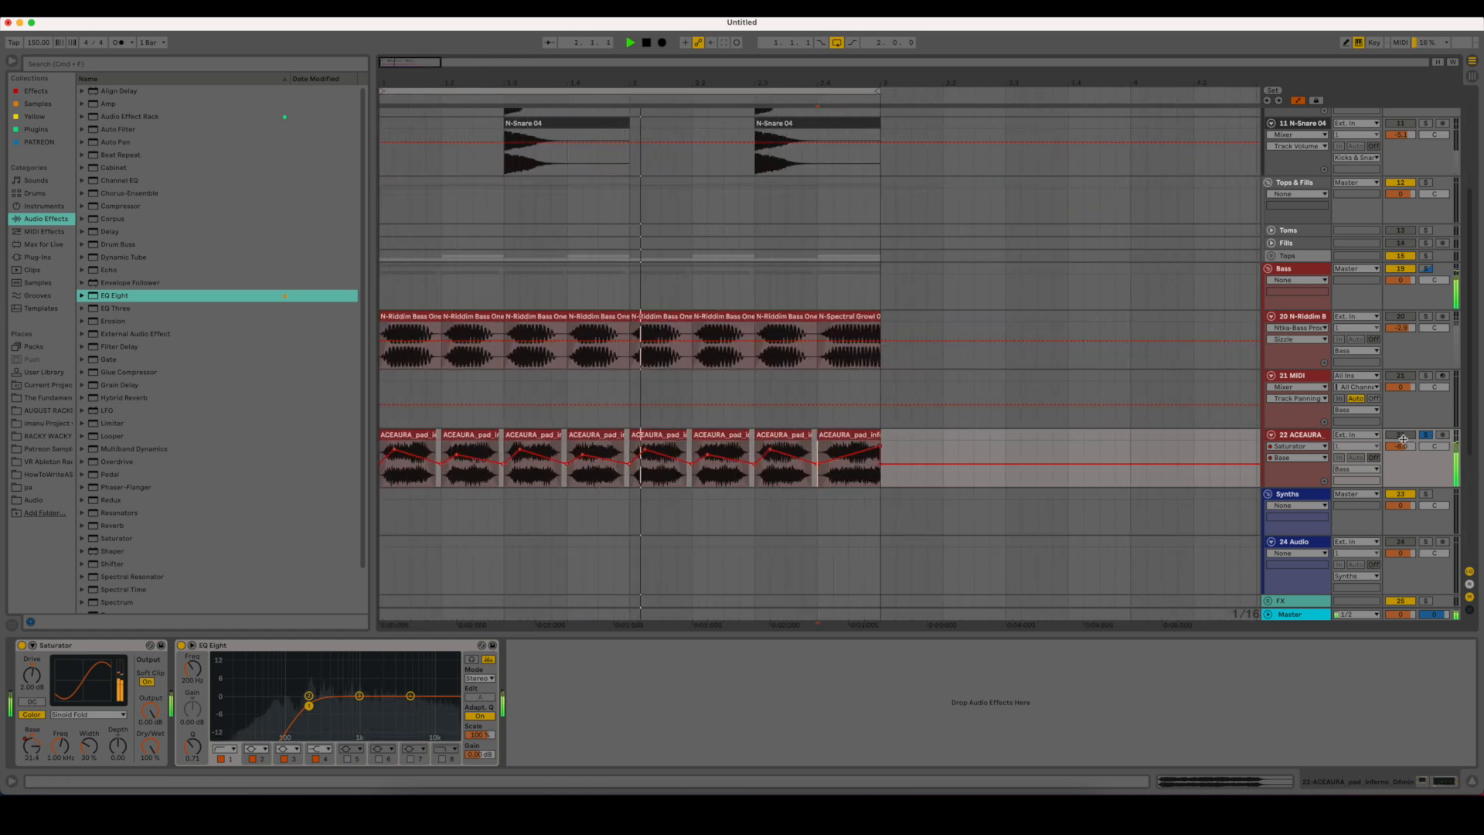
# - Dip EQ Eight band 3 by about 5 dB near 4.9 kHz with a Q of about 2.5, using audition mode while playing
pyautogui.click(473, 661)
pyautogui.press('space')
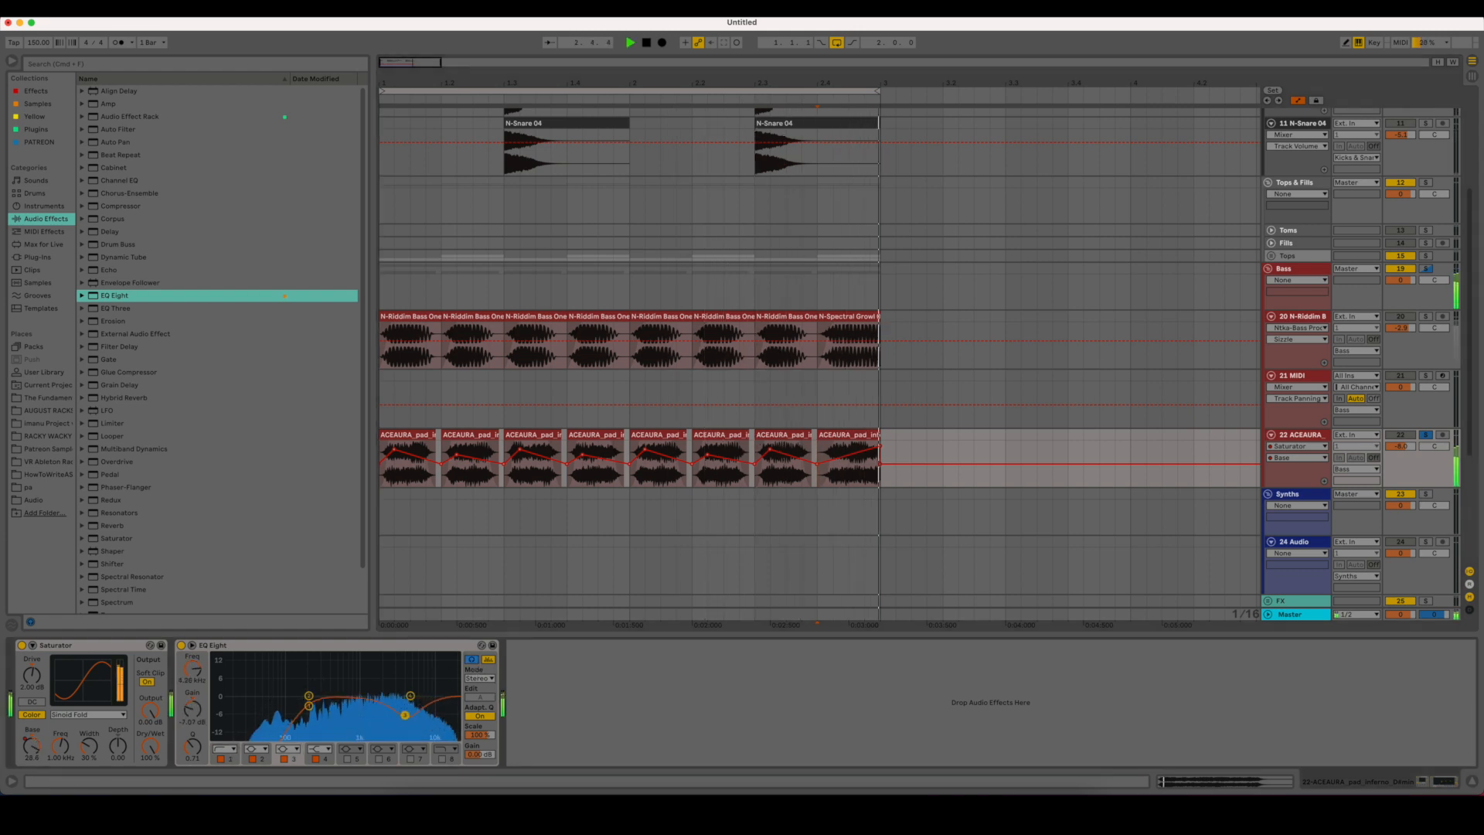
pyautogui.moveTo(366, 709); pyautogui.dragTo(408, 718)
pyautogui.moveTo(193, 747); pyautogui.dragTo(192, 731)
pyautogui.moveTo(407, 718); pyautogui.dragTo(410, 711)
pyautogui.press('space')
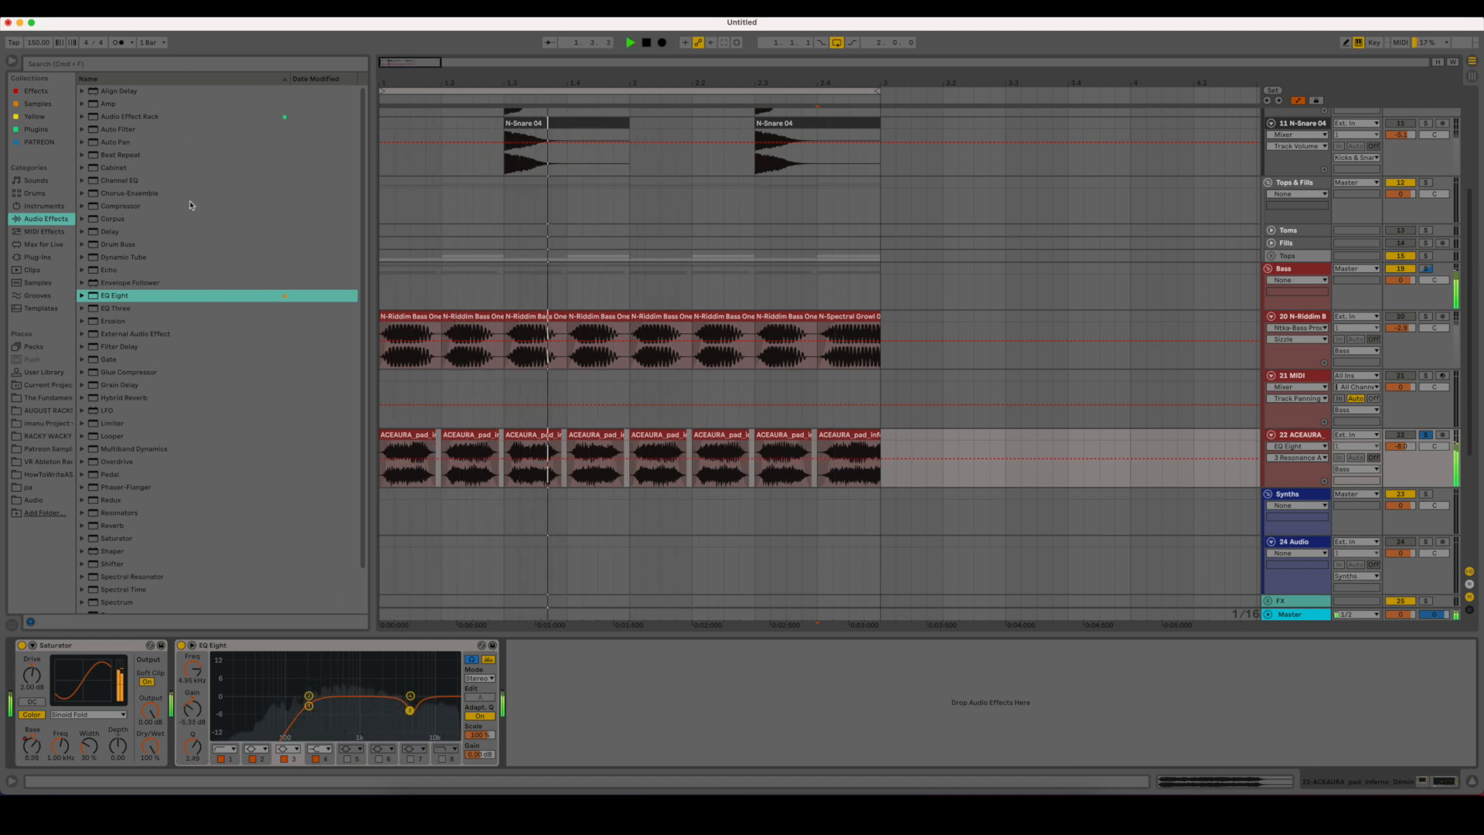
pyautogui.press('space')
# - Add a Phaser-Flanger after the EQ Eight on the pad track and play the loop
pyautogui.scroll(-3, 224, 463)
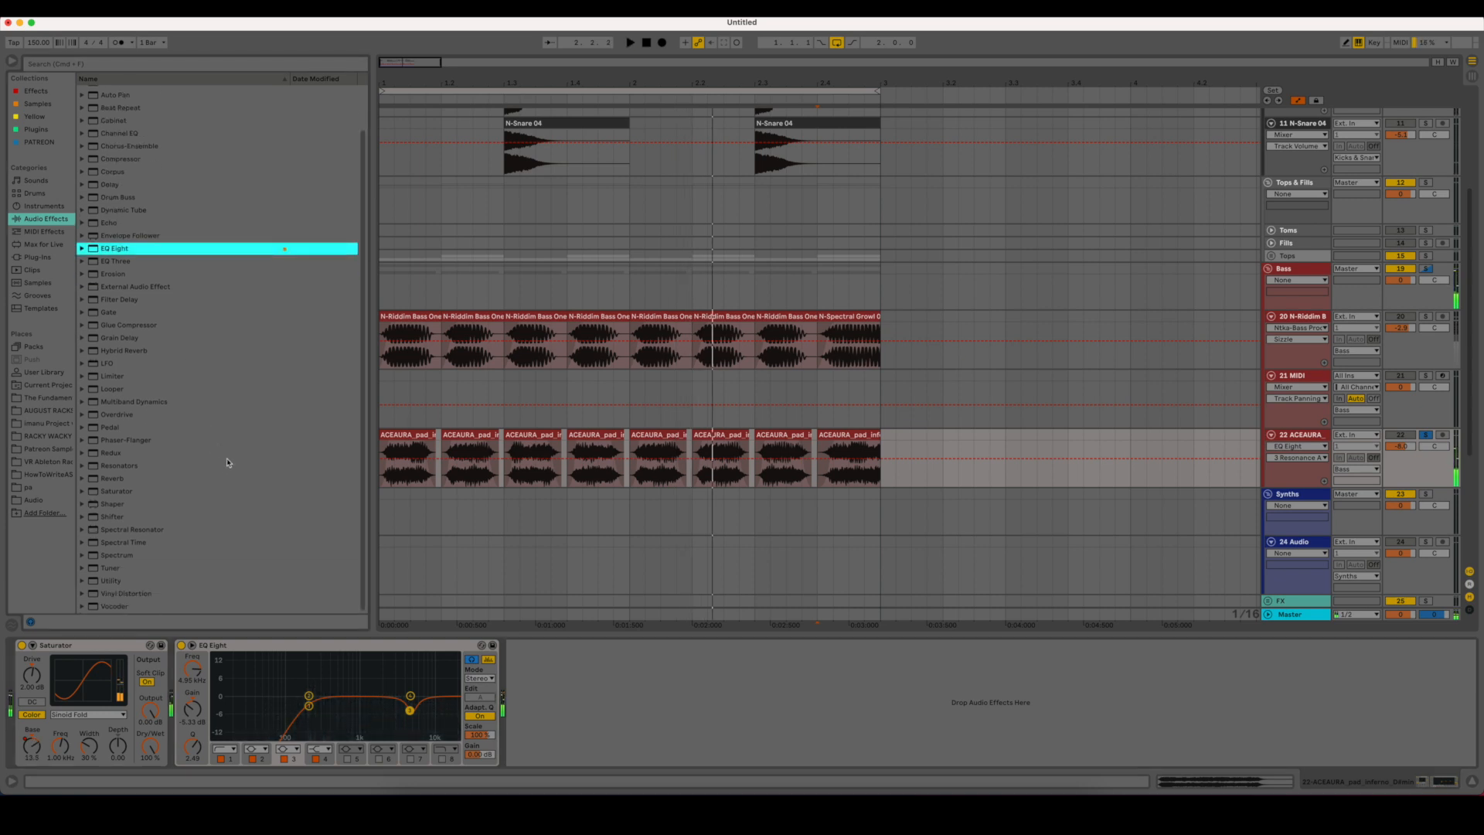
pyautogui.scroll(3, 227, 460)
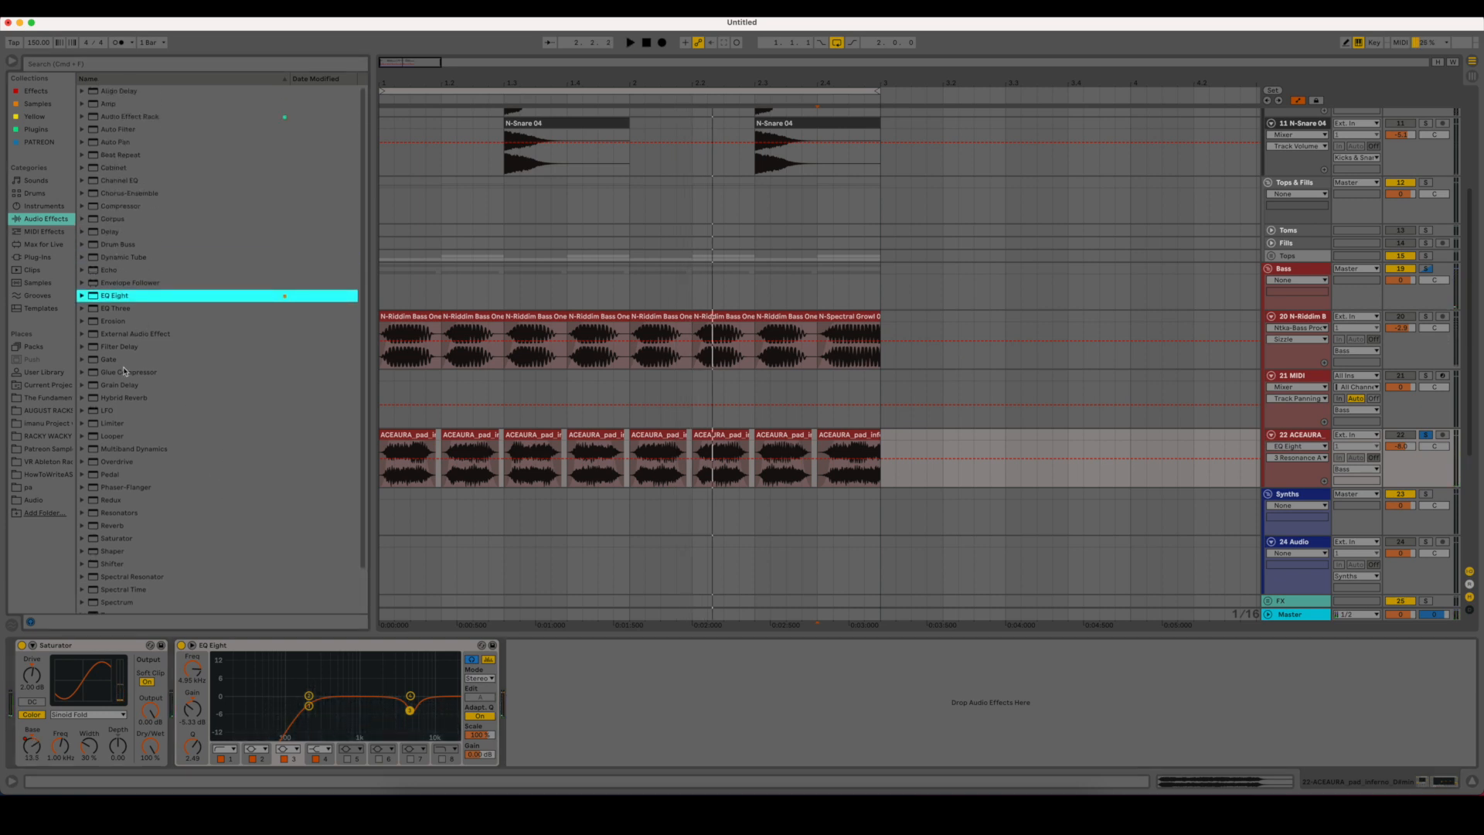
pyautogui.moveTo(124, 486); pyautogui.dragTo(543, 662)
pyautogui.press('space')
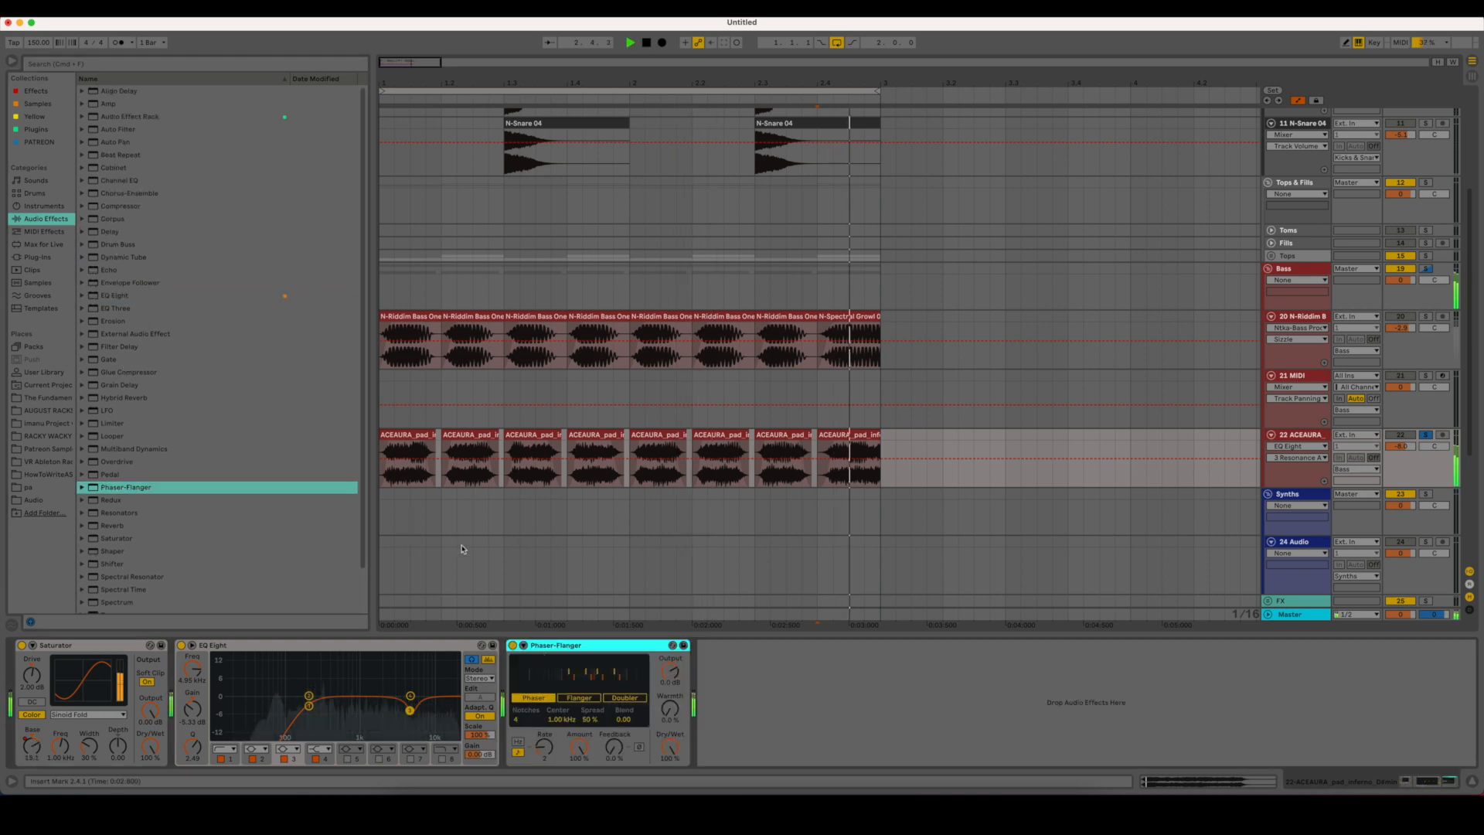
# - Set the Phaser-Flanger's Dry/Wet to about 42% and its synced rate to 1, and raise its feedback during playback
pyautogui.moveTo(670, 747); pyautogui.dragTo(670, 773)
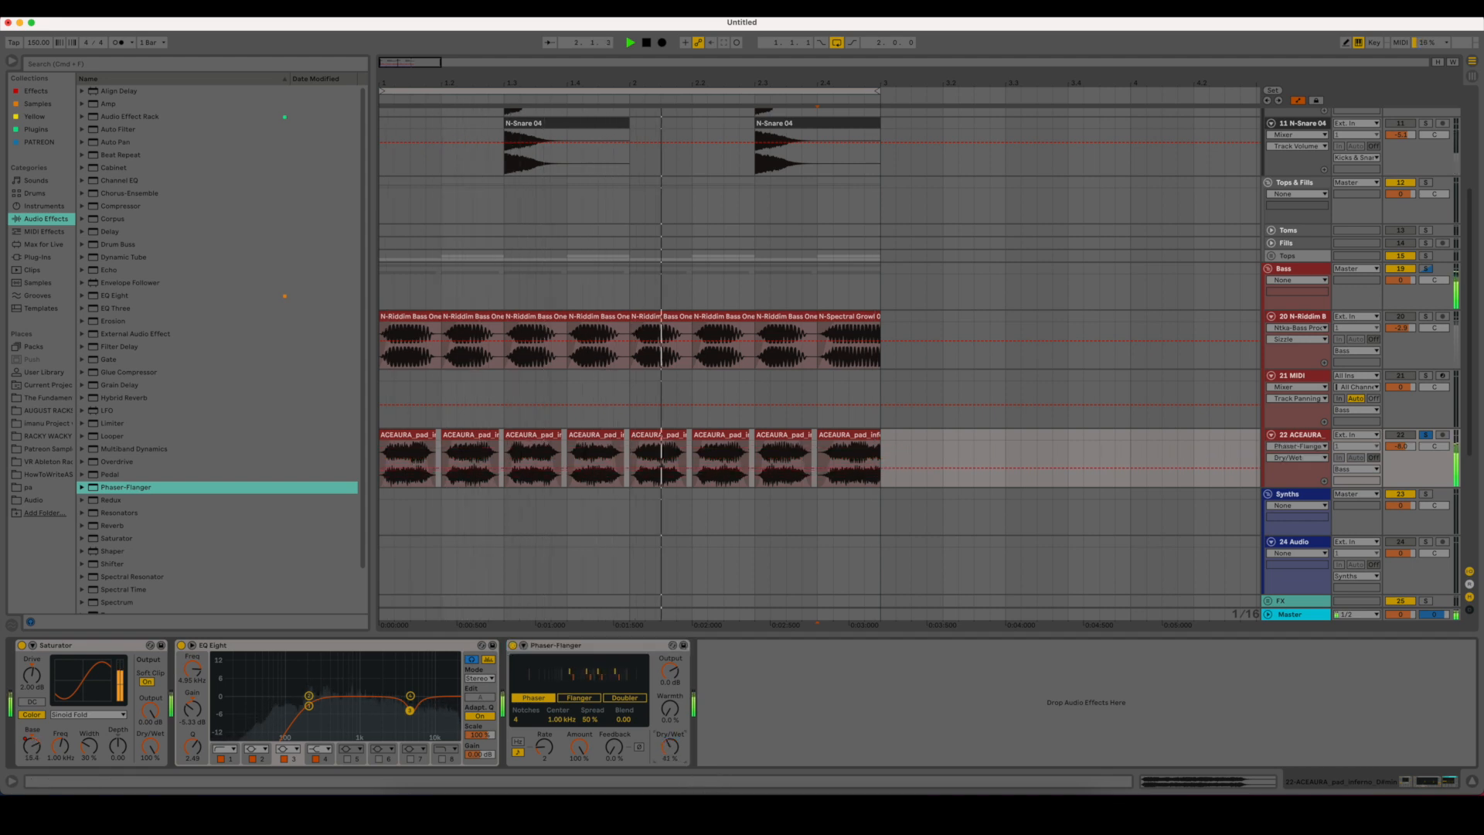
pyautogui.moveTo(544, 746); pyautogui.dragTo(544, 741)
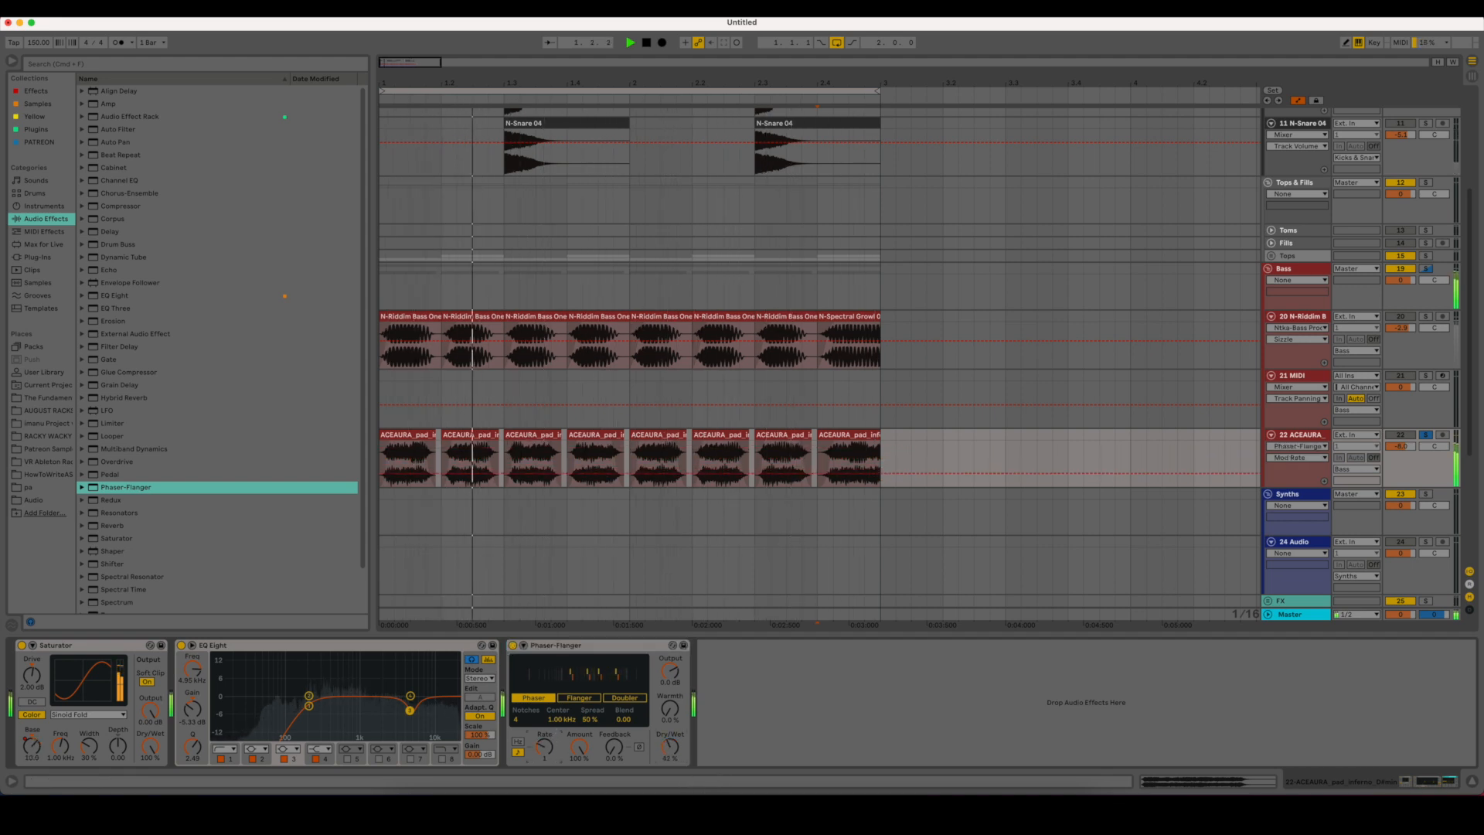
pyautogui.press('space')
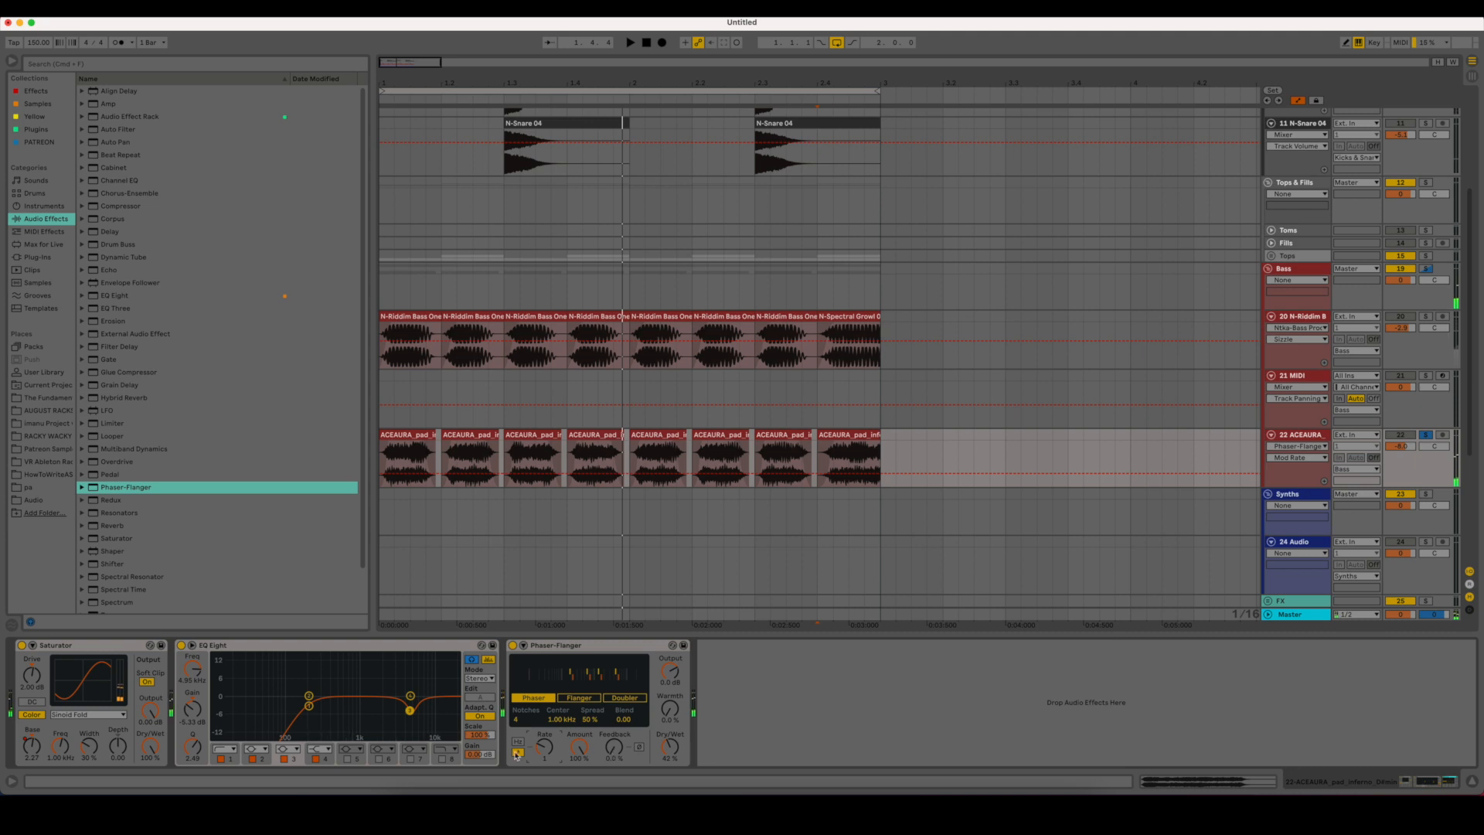
pyautogui.press('space')
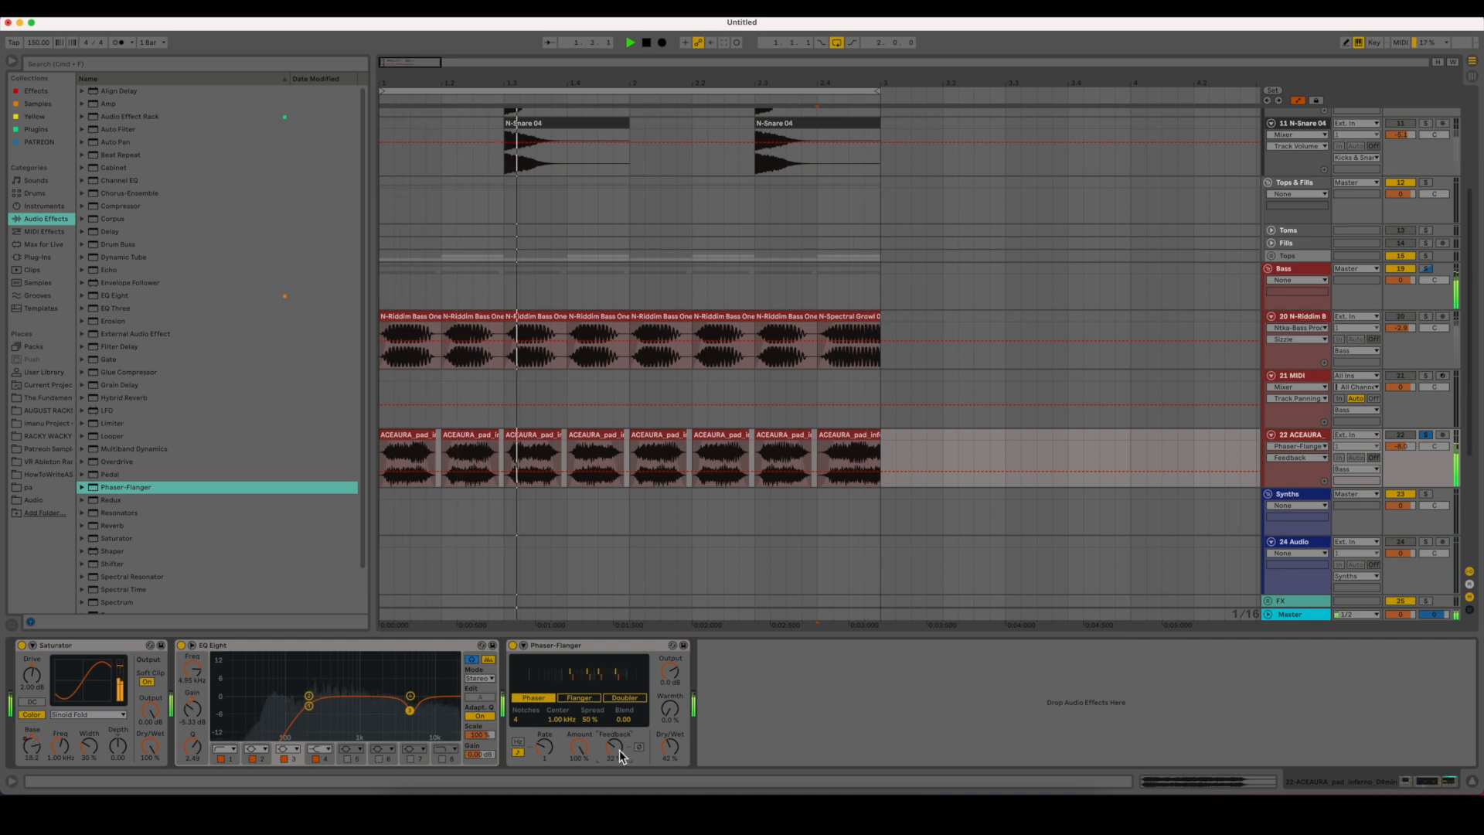
# - Add a Vocoder after the Phaser-Flanger on the pad track, adjust its band count and play the loop
pyautogui.press('space')
pyautogui.scroll(-2, 145, 520)
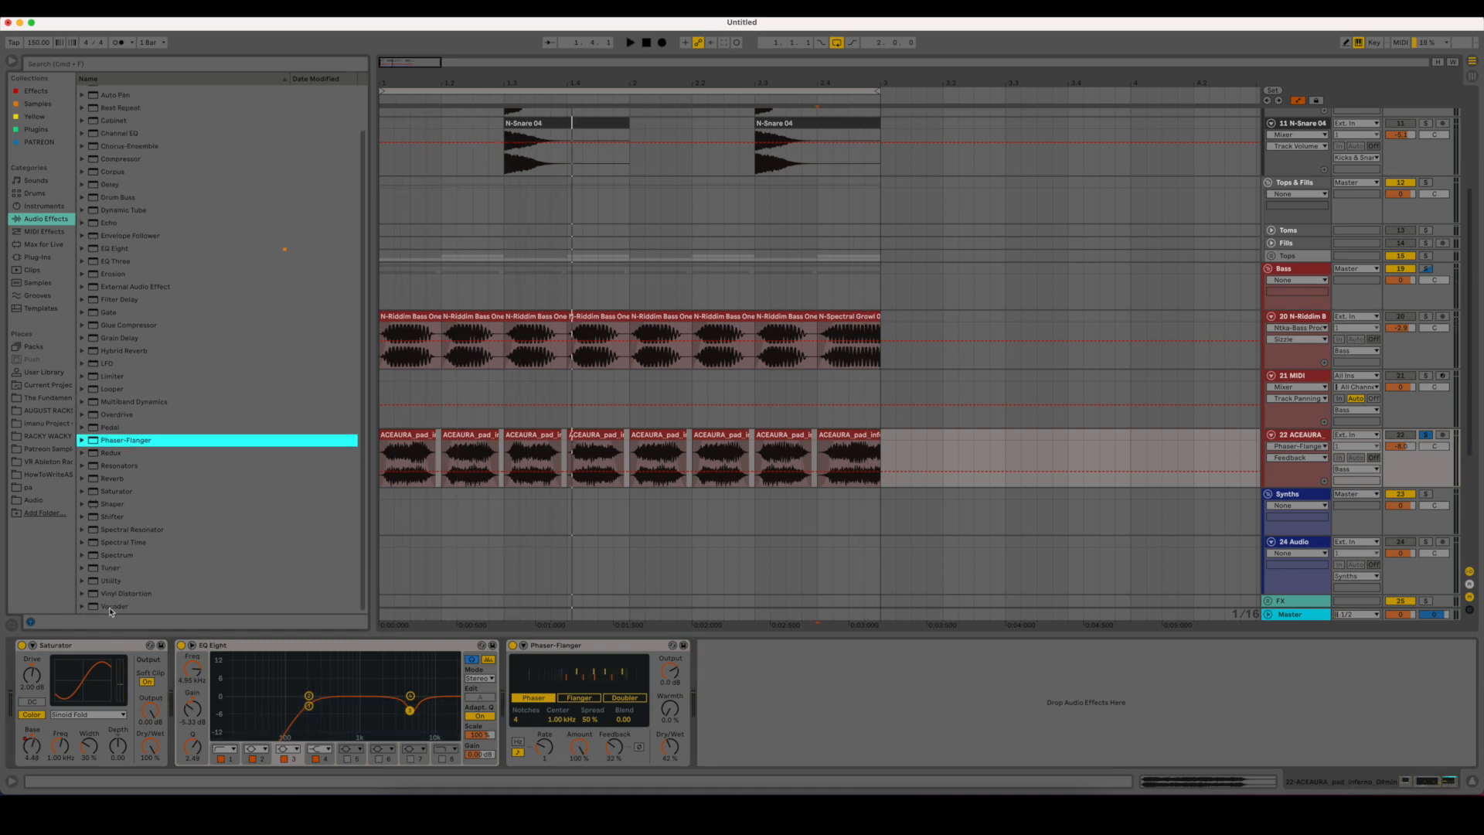
pyautogui.doubleClick(143, 607)
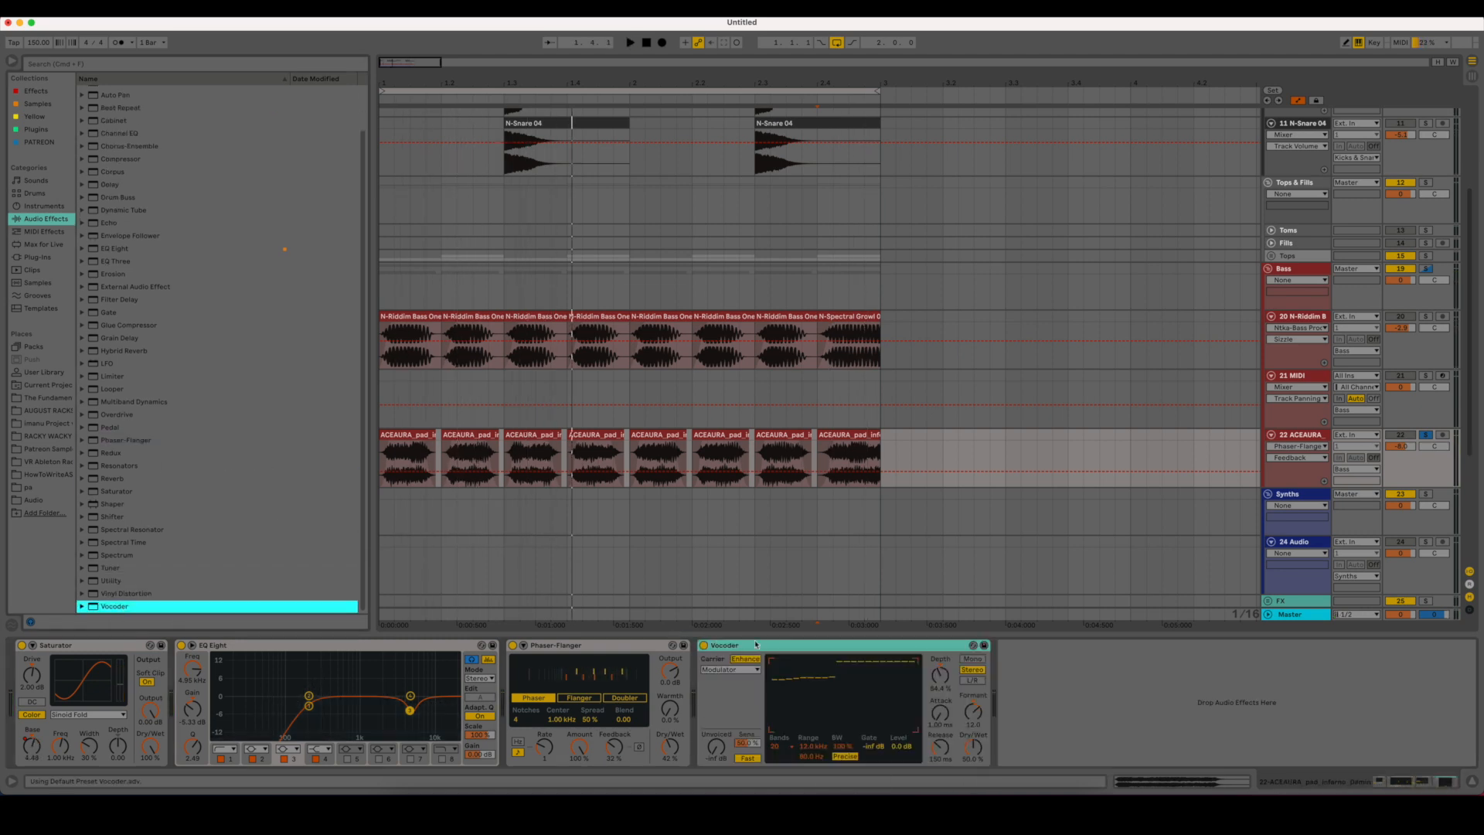
pyautogui.click(776, 746)
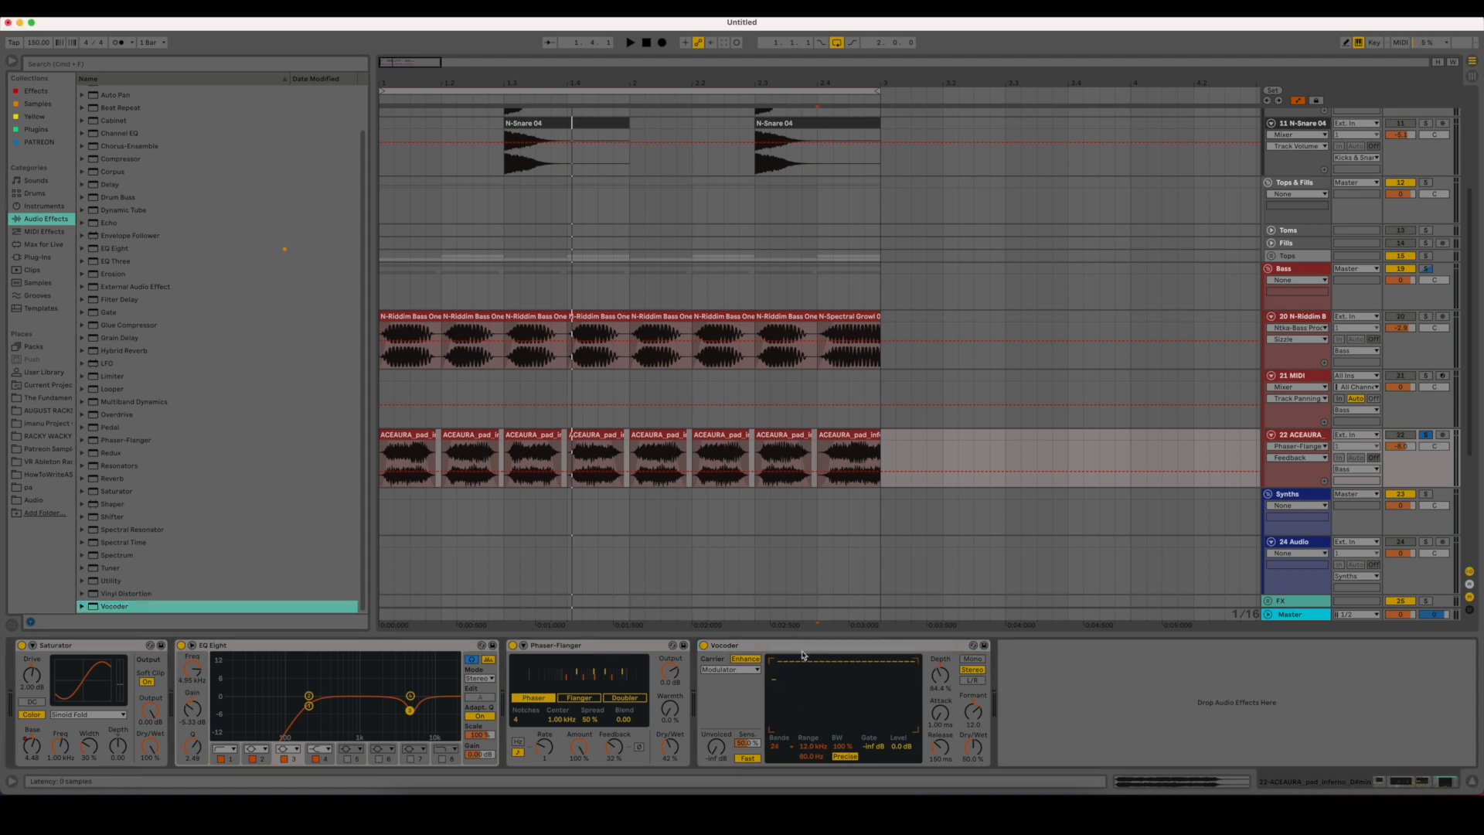
pyautogui.press('space')
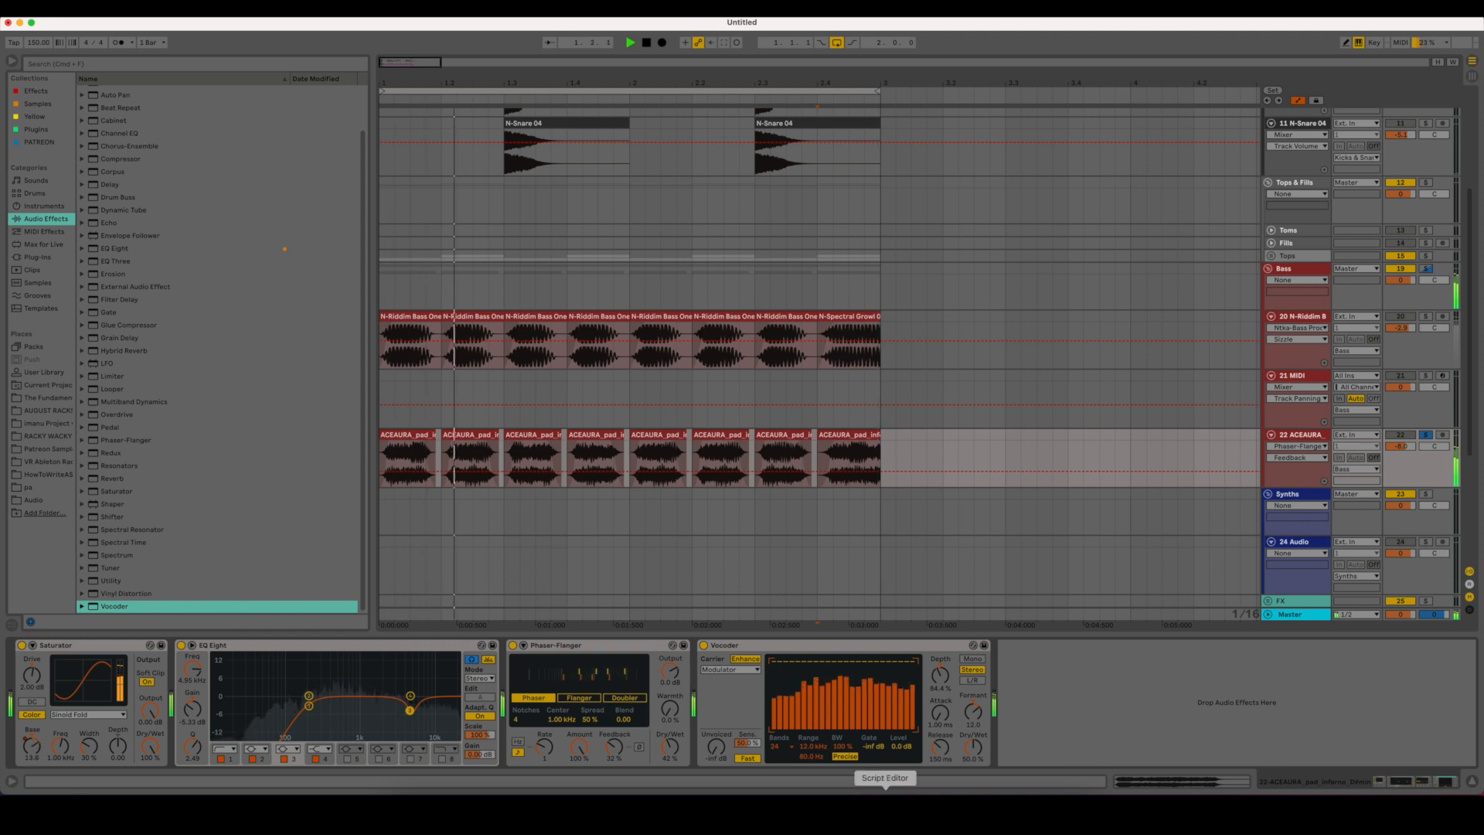
# - Raise the Vocoder's Dry/Wet to 100%, shorten its release to about 61 ms and set its unvoiced sensitivity to 0%
pyautogui.moveTo(973, 747); pyautogui.dragTo(980, 699)
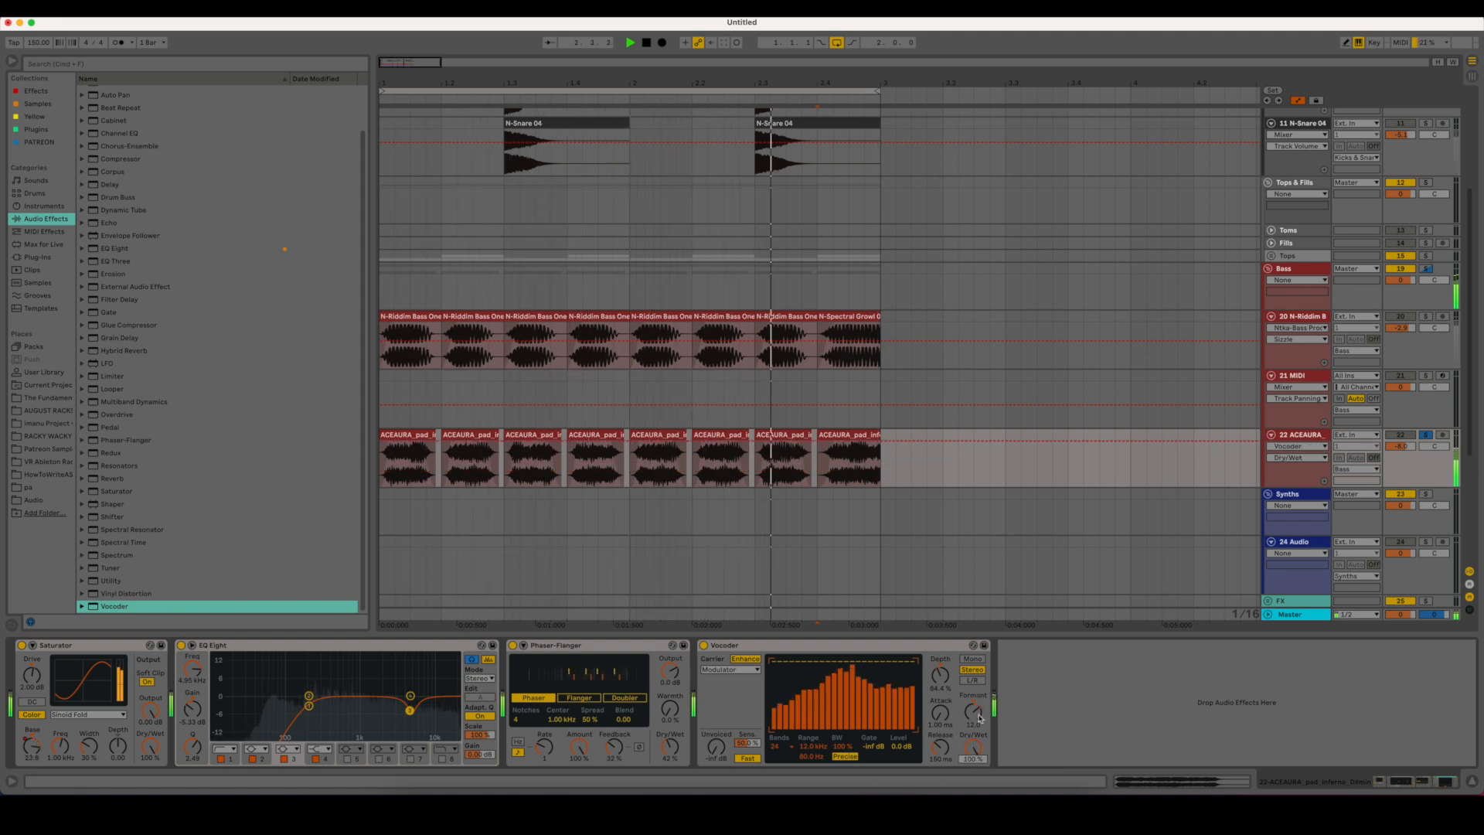
pyautogui.moveTo(941, 745)
pyautogui.mouseDown()
pyautogui.moveTo(944, 723)
pyautogui.moveTo(942, 760)
pyautogui.mouseUp()
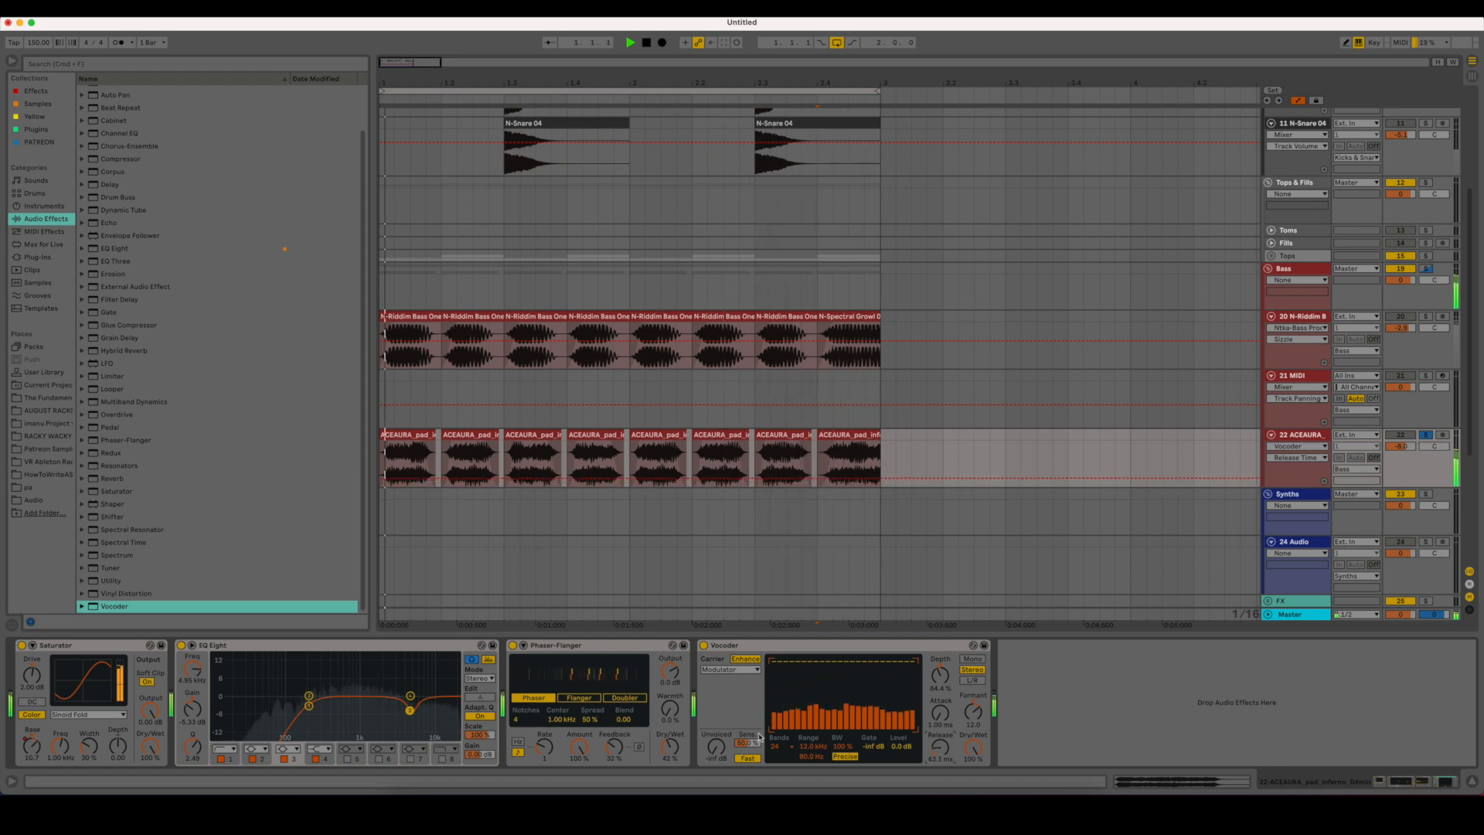
pyautogui.moveTo(753, 745); pyautogui.dragTo(753, 820)
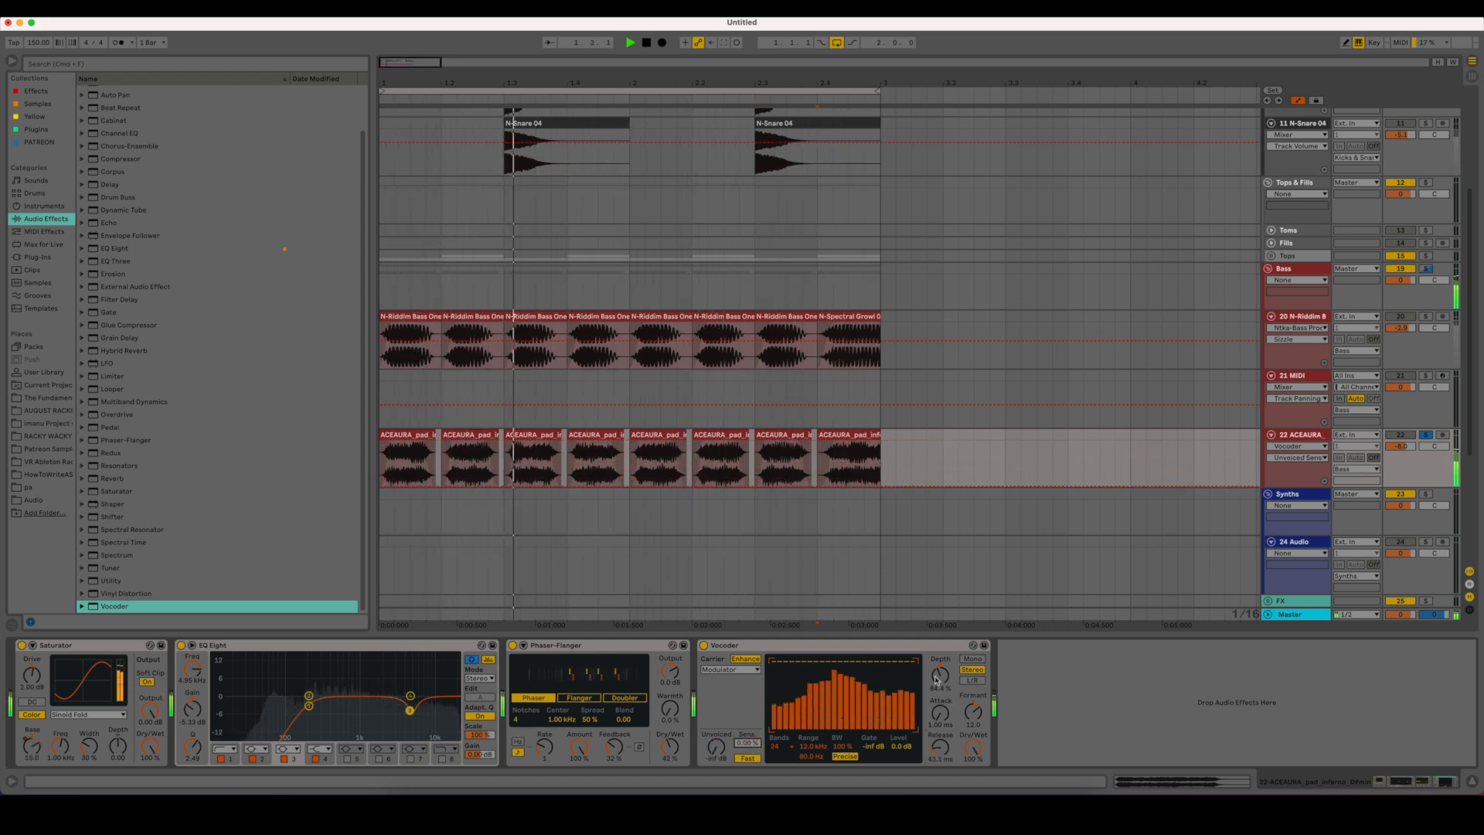
# - Raise the Vocoder's depth to about 121%, reduce its Dry/Wet to about 63% and stop playback
pyautogui.moveTo(940, 675); pyautogui.dragTo(940, 662)
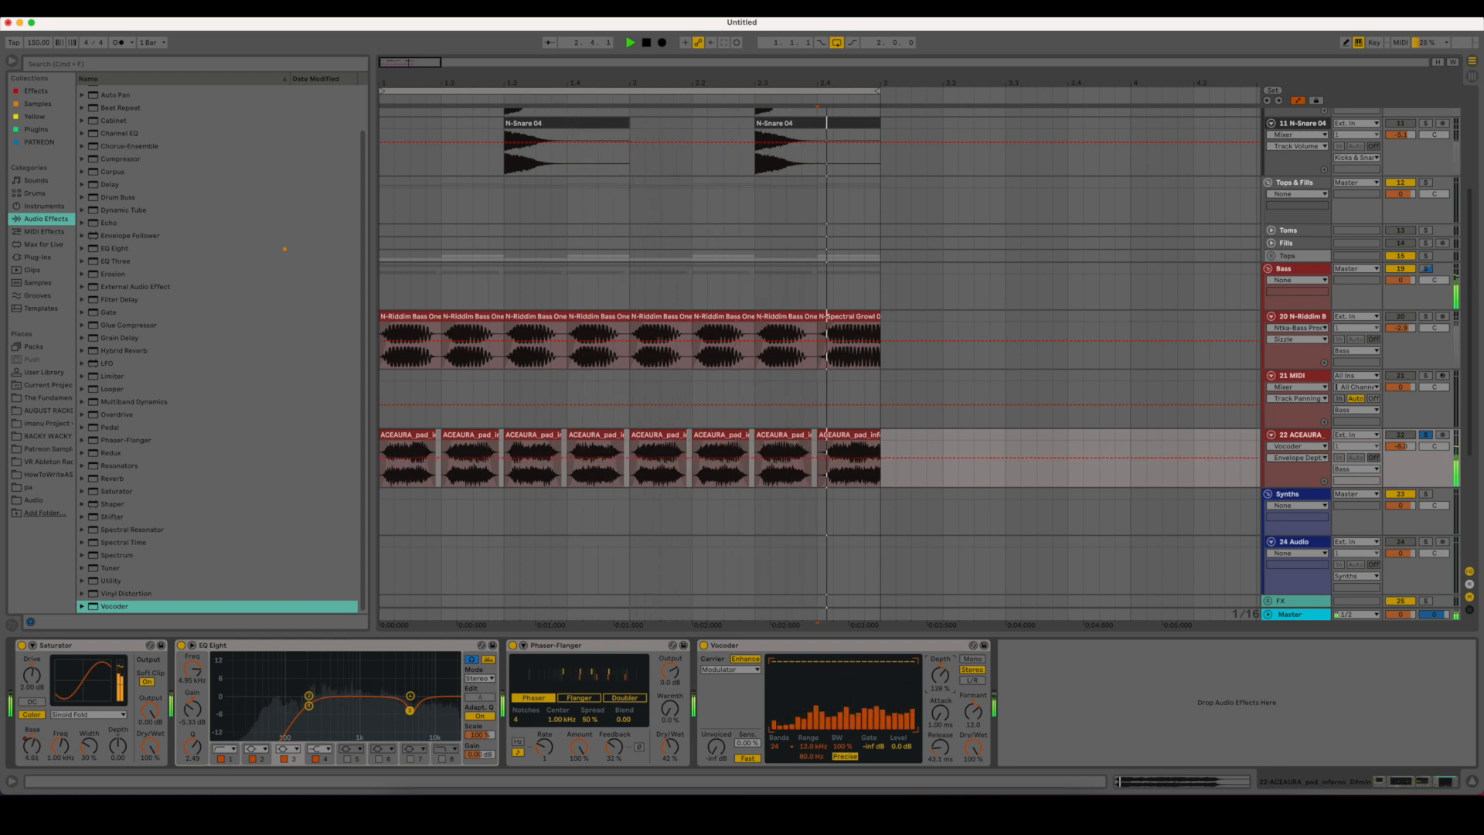
pyautogui.moveTo(973, 748); pyautogui.dragTo(973, 779)
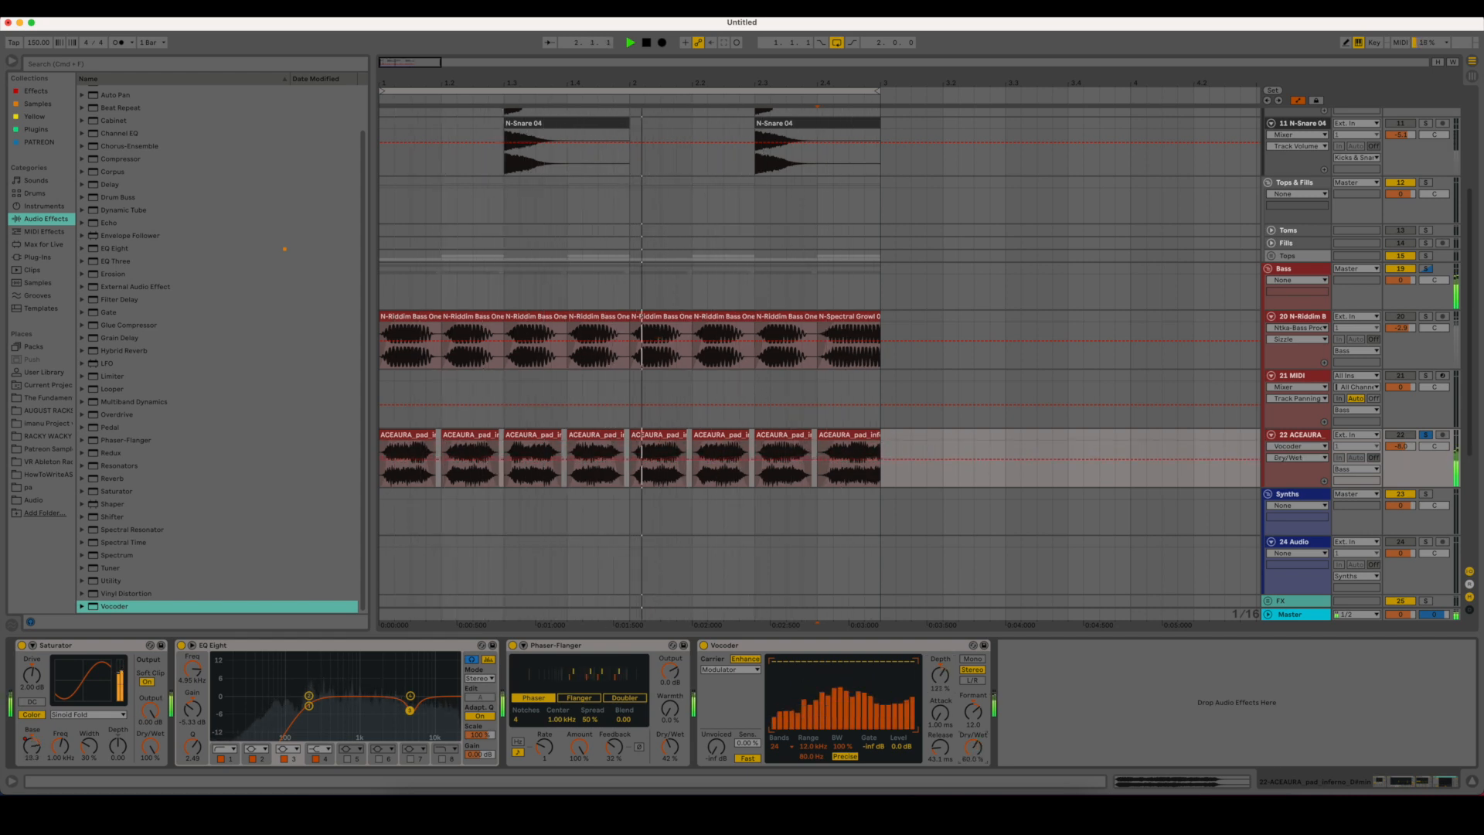
pyautogui.moveTo(973, 711); pyautogui.dragTo(975, 749)
pyautogui.press('space')
# - Add a second EQ Eight after the Vocoder, switch off band 1 and boost band 2 by about 9 dB during playback
pyautogui.doubleClick(122, 248)
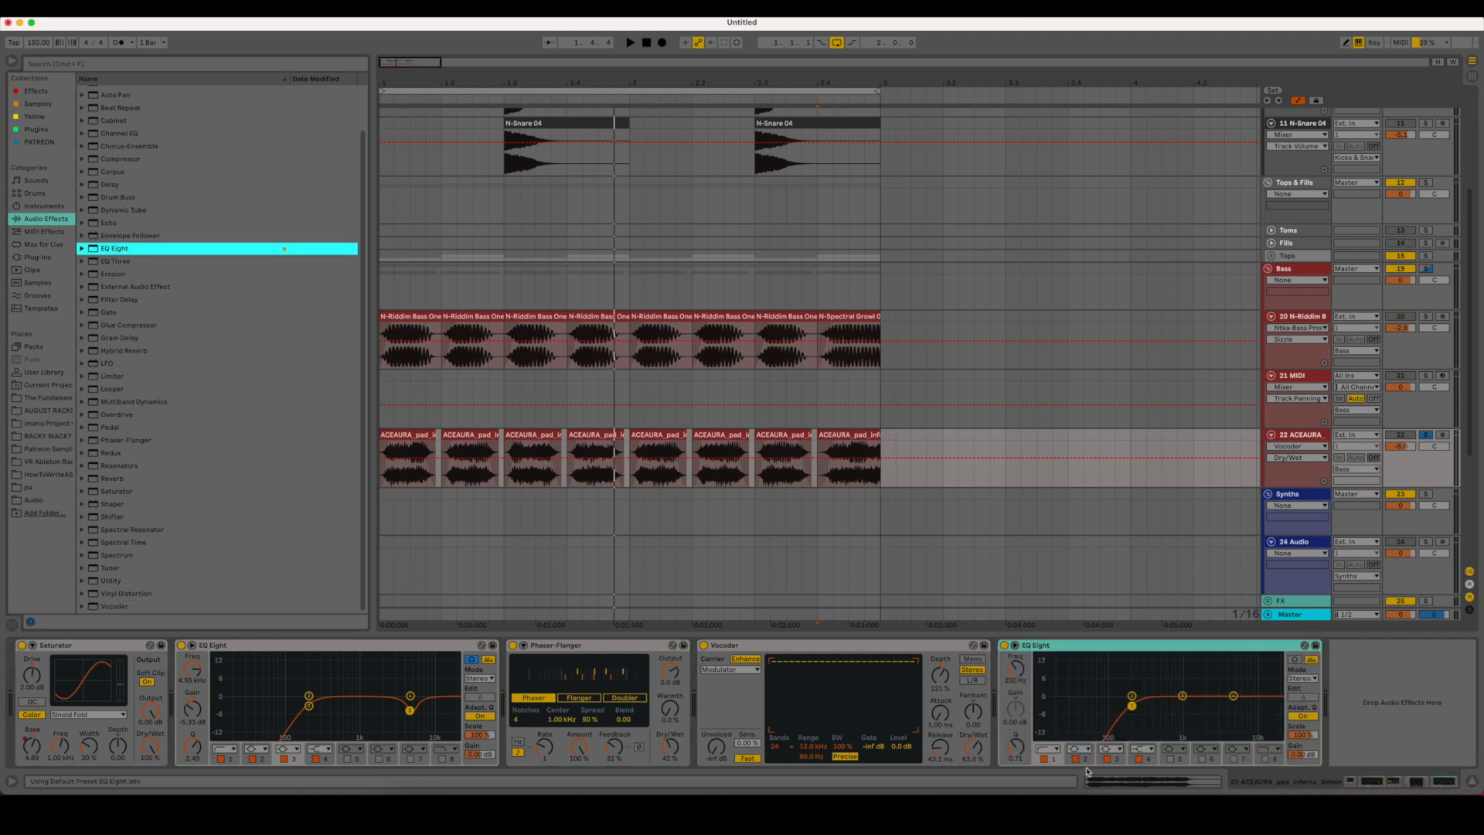
pyautogui.click(1043, 759)
pyautogui.click(1132, 697)
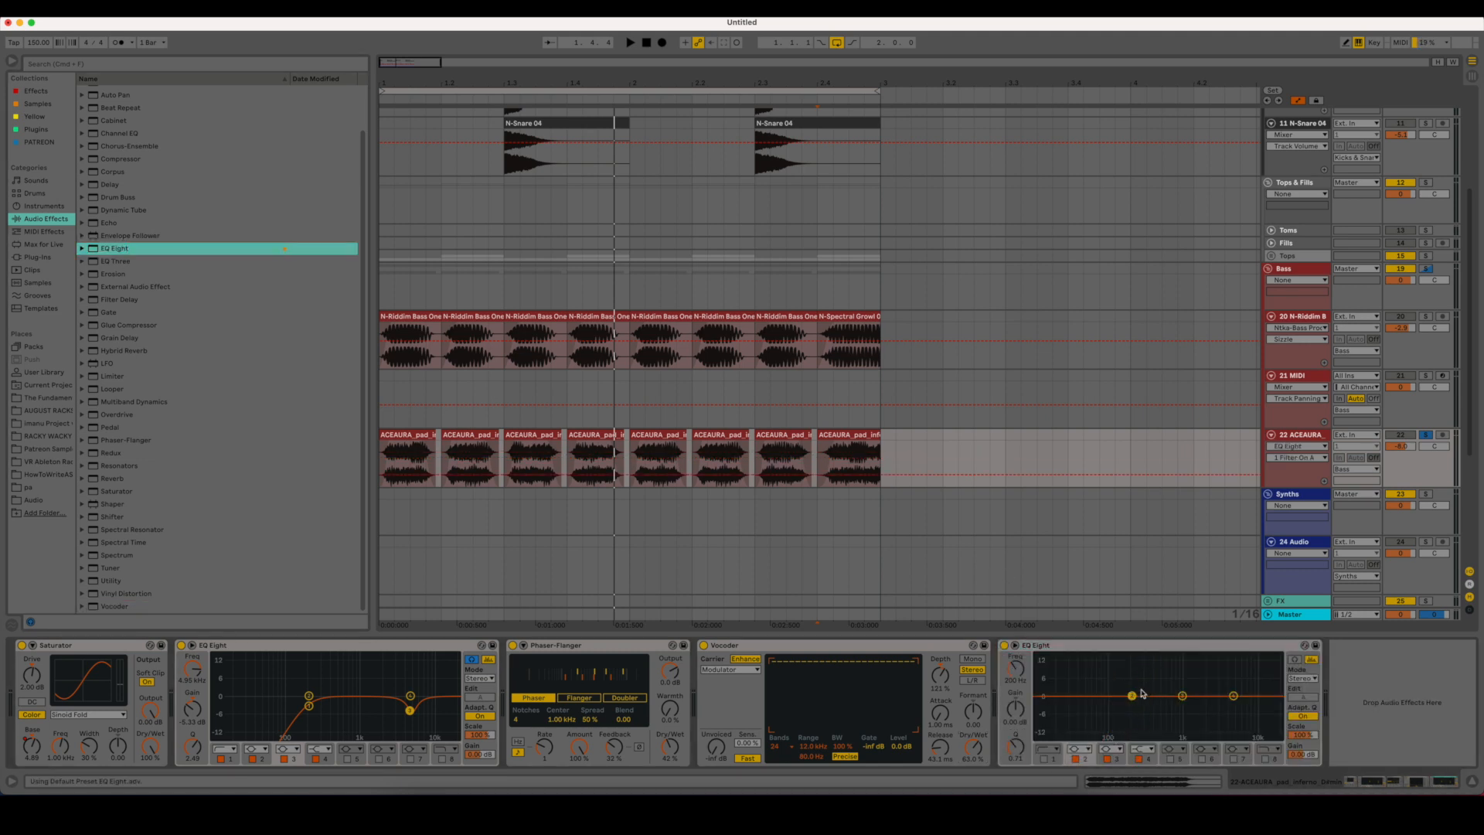
pyautogui.press('space')
pyautogui.moveTo(1133, 696); pyautogui.dragTo(1160, 669)
pyautogui.press('space')
# - Show the automation for the new EQ Eight's band 2 frequency and draw a rise-and-fall sweep over the first two pad clips
pyautogui.rightClick(1021, 668)
pyautogui.click(1042, 683)
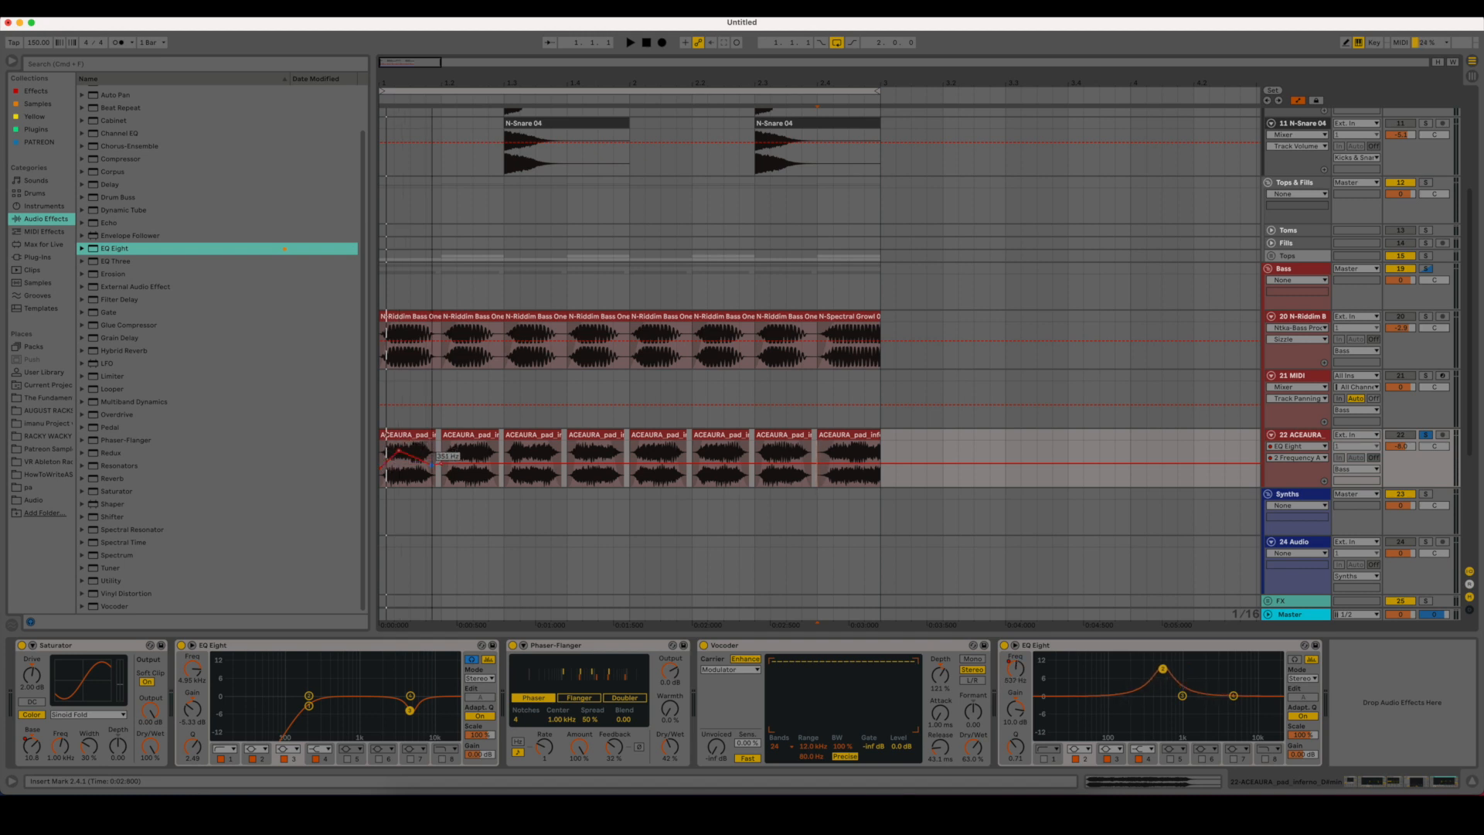
pyautogui.moveTo(432, 466); pyautogui.dragTo(442, 466)
pyautogui.press('space')
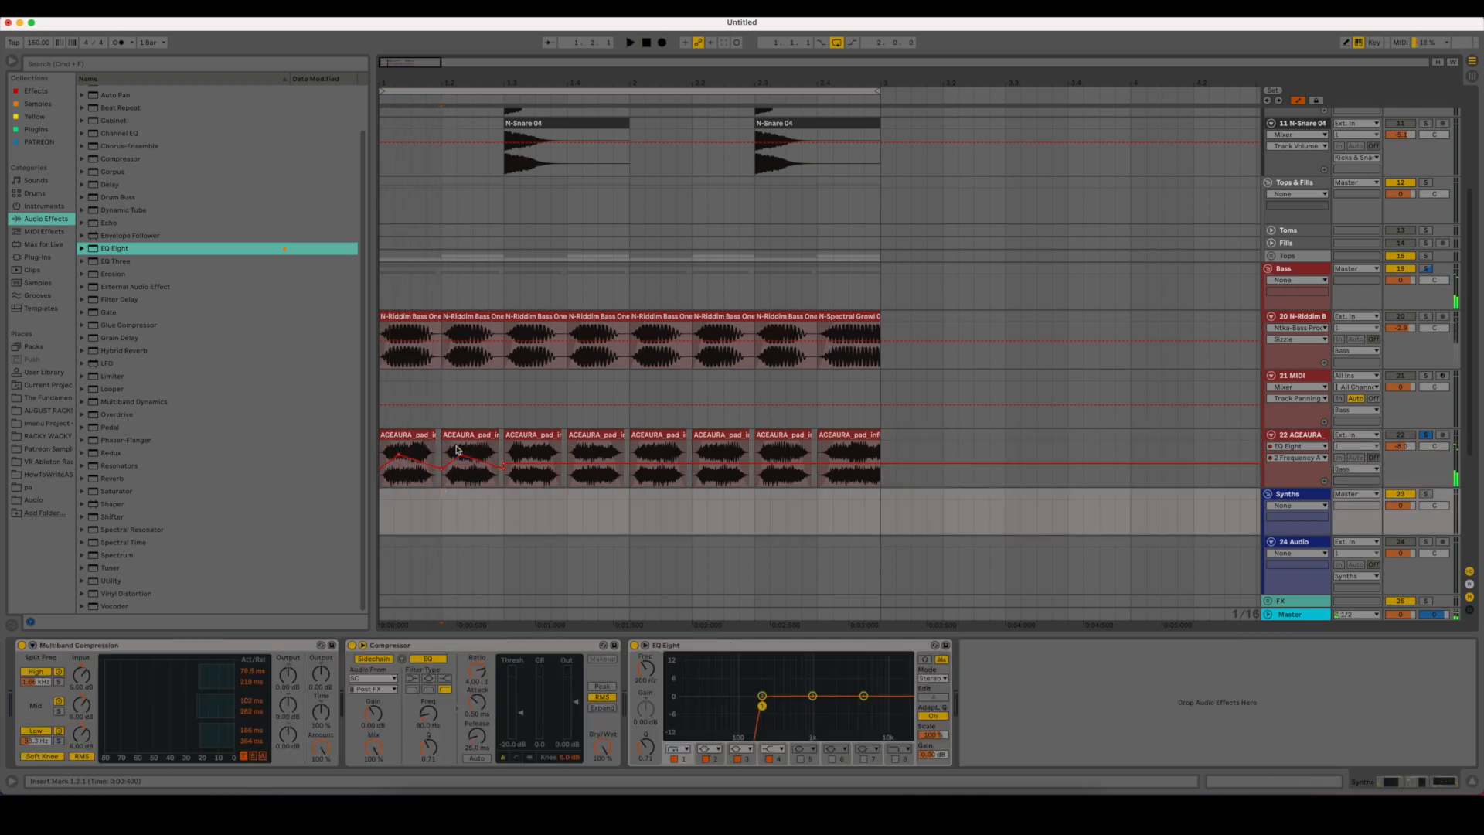
pyautogui.click(459, 456)
# - Duplicate the two-clip frequency sweep three times to cover the remaining pad clips and play the loop
pyautogui.moveTo(504, 480); pyautogui.dragTo(380, 485)
pyautogui.press('super+d')
pyautogui.press('super+d')
pyautogui.press('super+d')
pyautogui.click(380, 485)
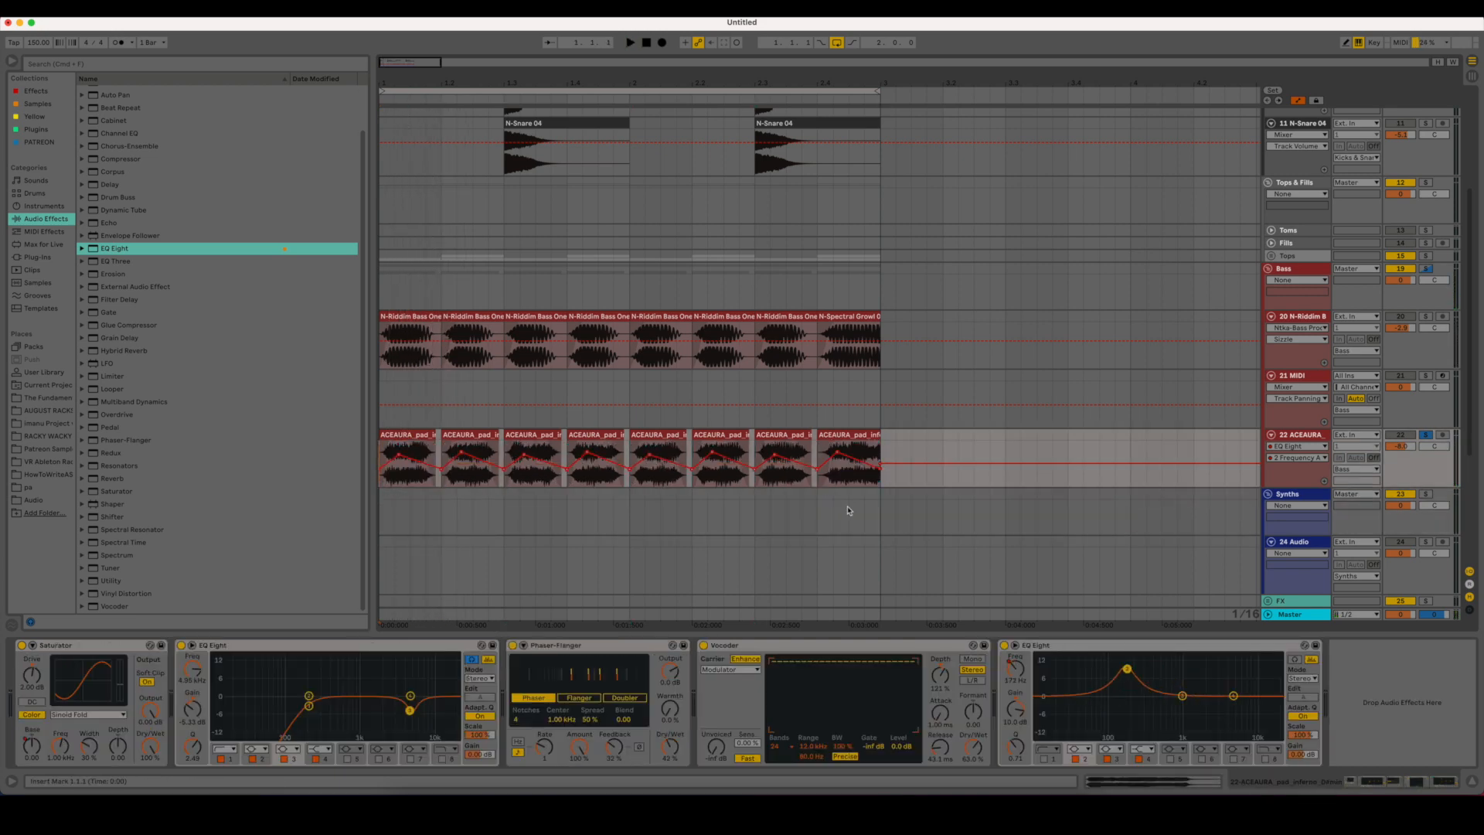
pyautogui.press('space')
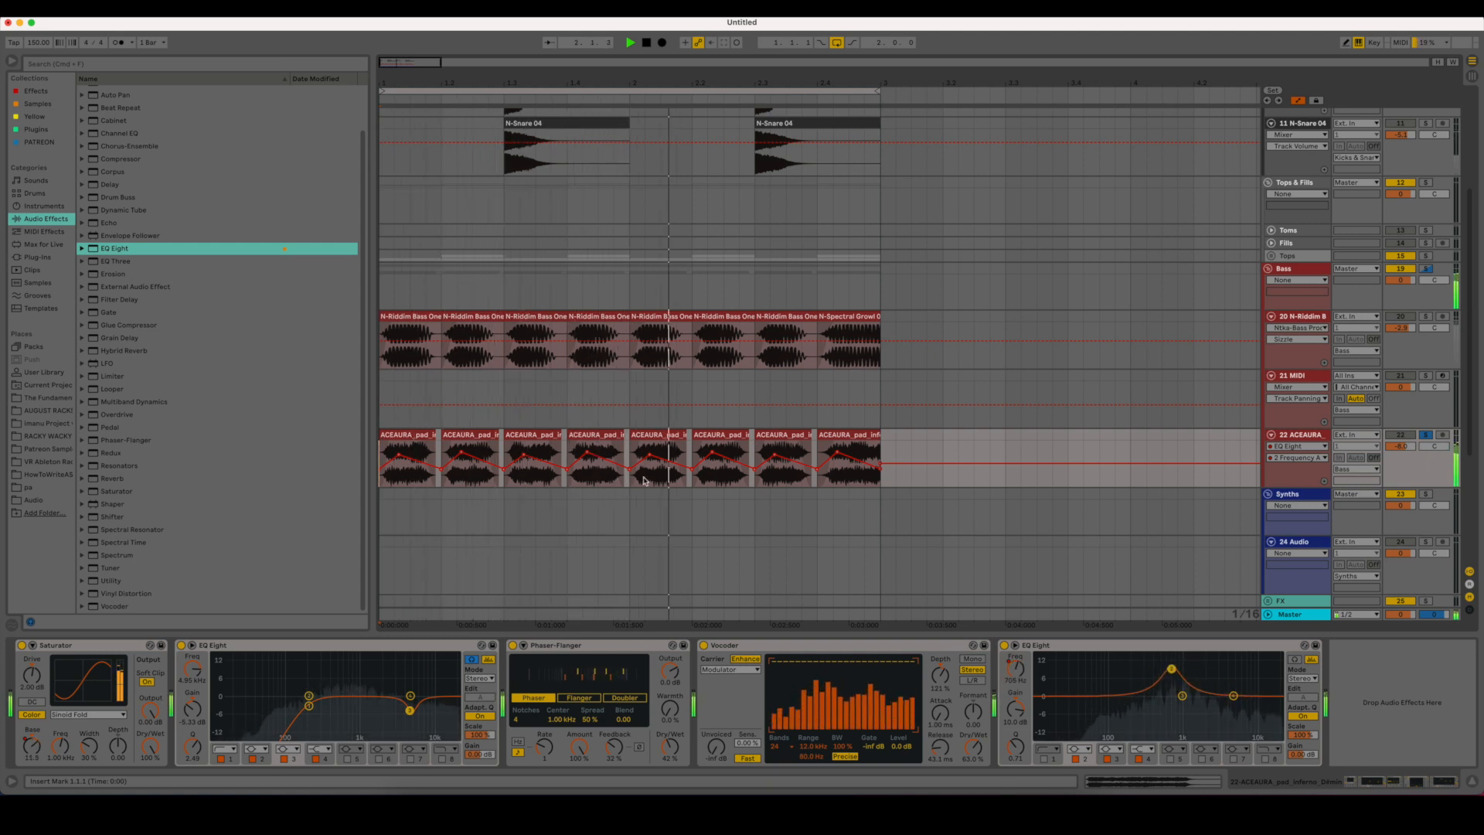
pyautogui.press('space')
# - Shift the band 2 frequency automation lower across all pad clips and raise the band's Q during playback
pyautogui.moveTo(881, 479); pyautogui.dragTo(372, 477)
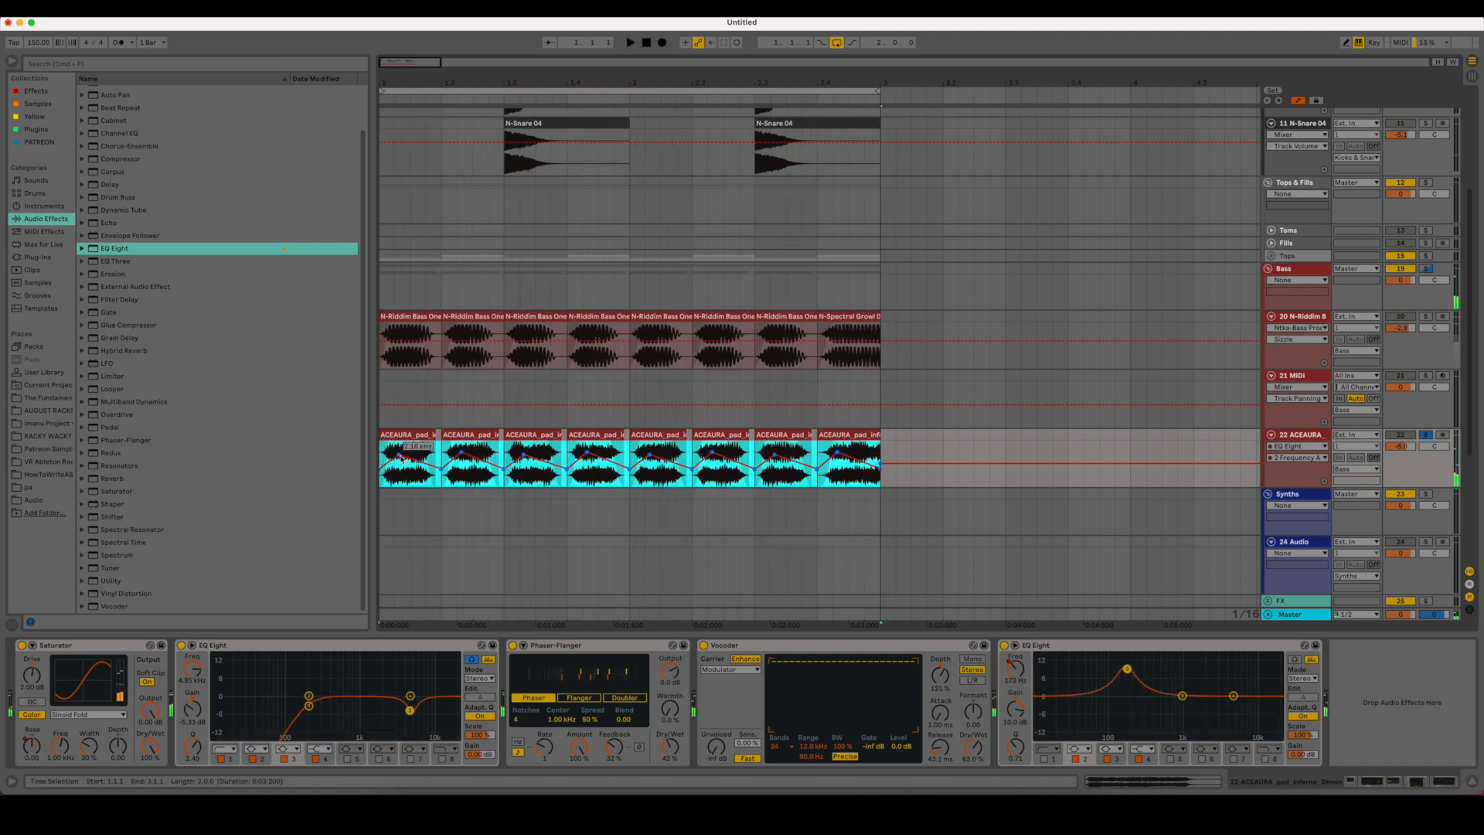
pyautogui.press('space')
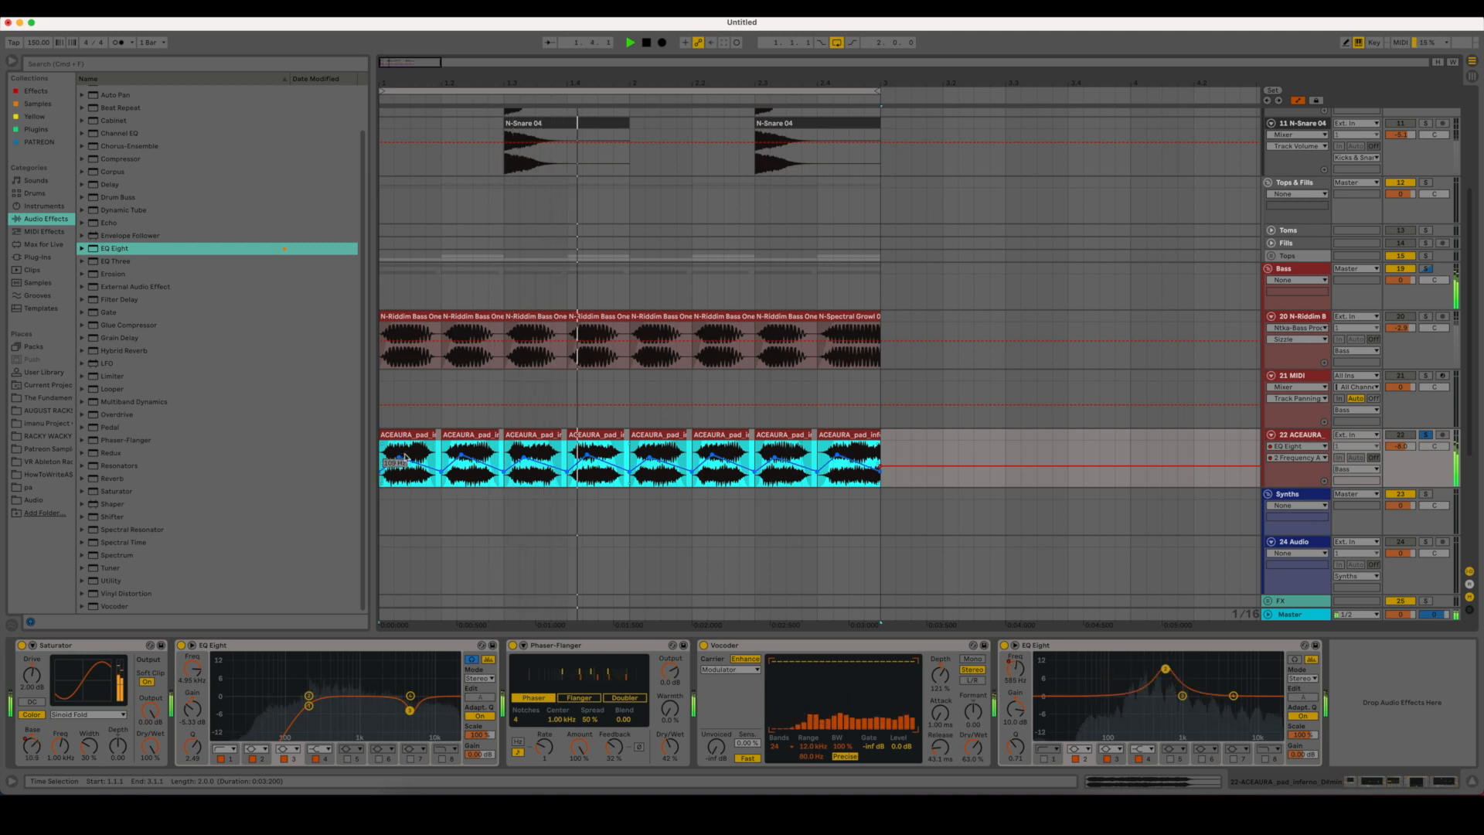
pyautogui.moveTo(1015, 747); pyautogui.dragTo(1015, 720)
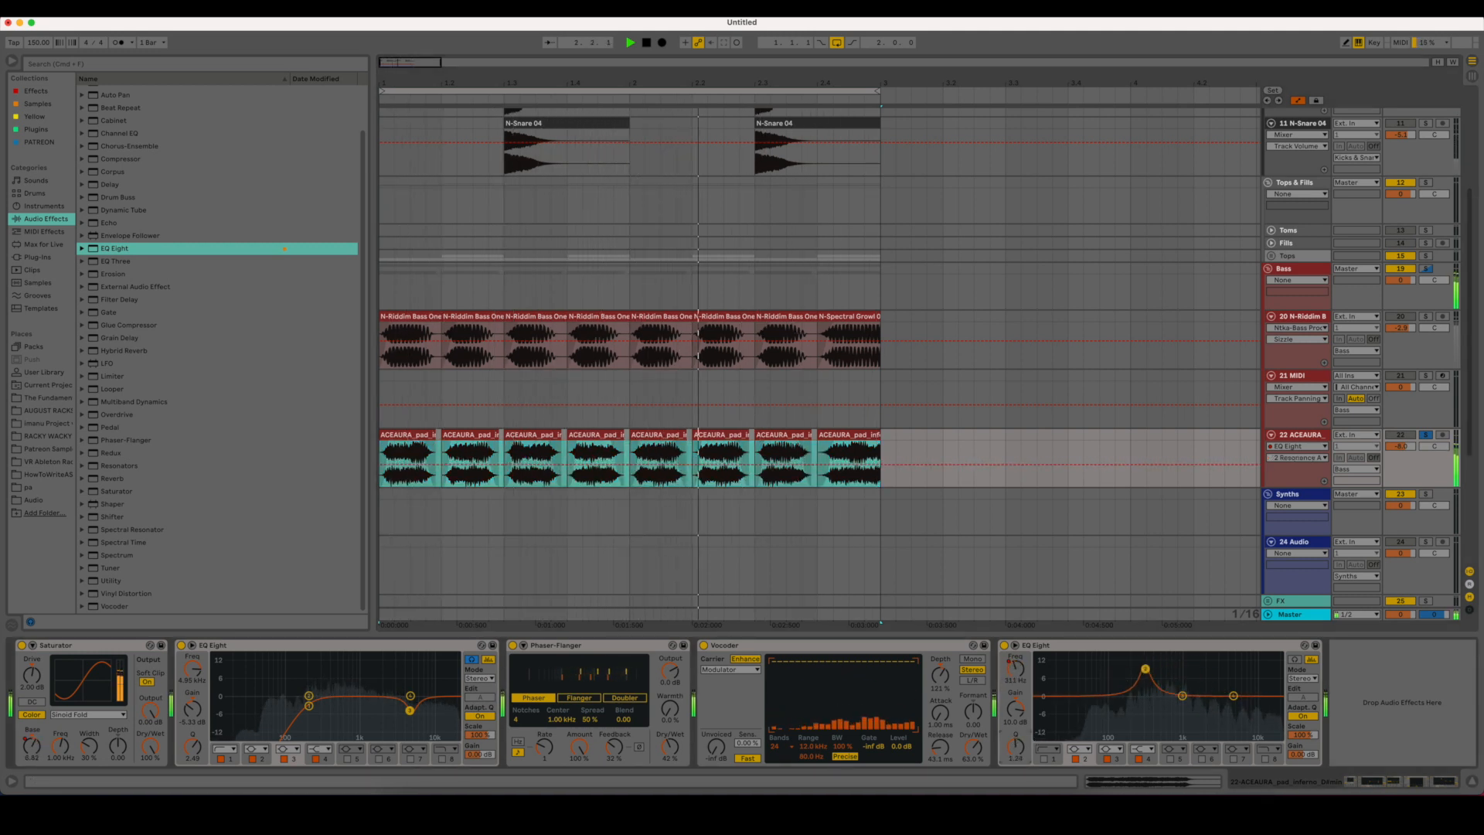
pyautogui.press('space')
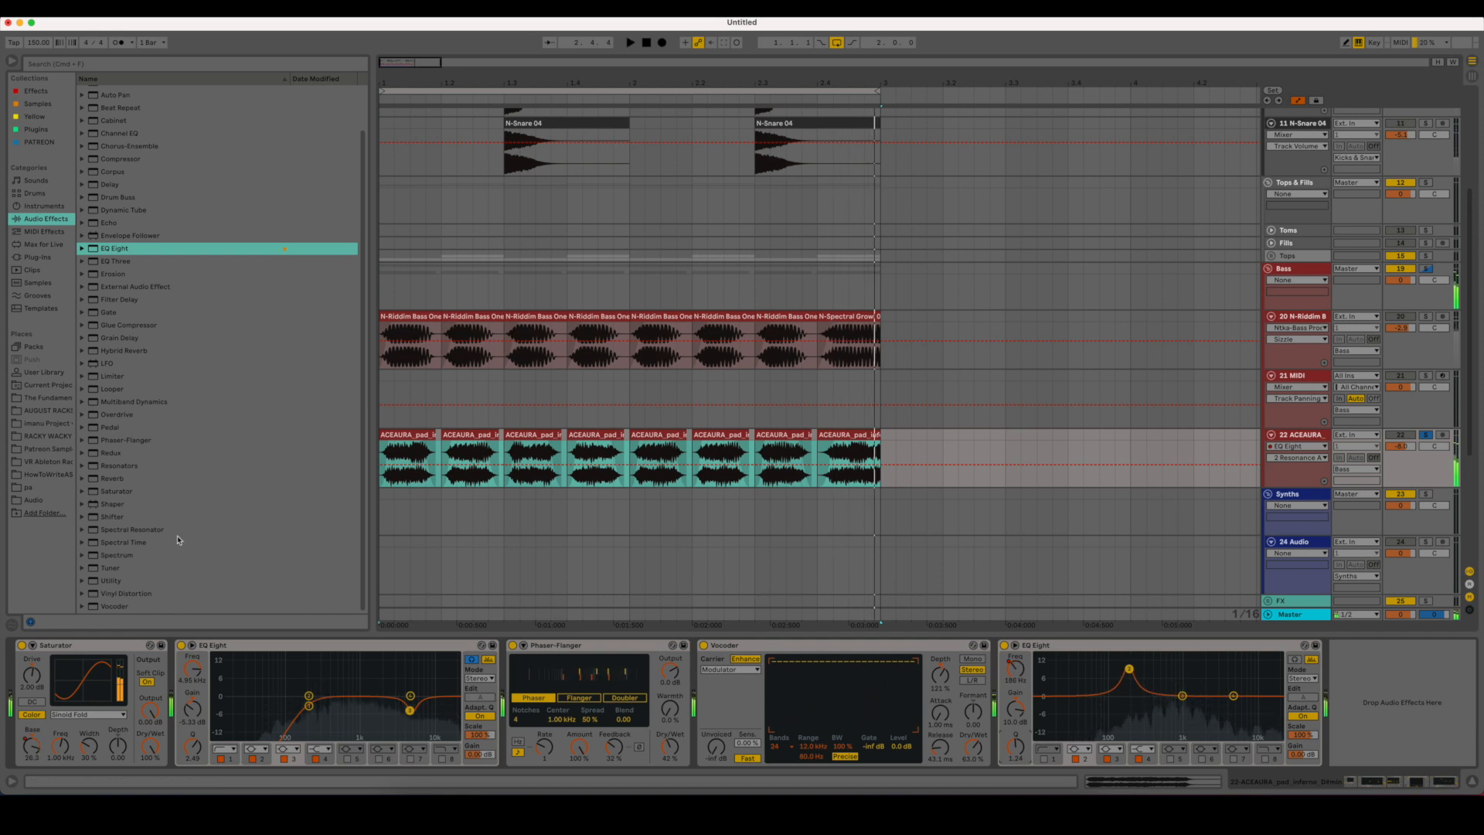
# - Add the OTT preset of Multiband Dynamics at the end of the pad track's effect chain and play the loop
pyautogui.click(82, 402)
pyautogui.click(127, 504)
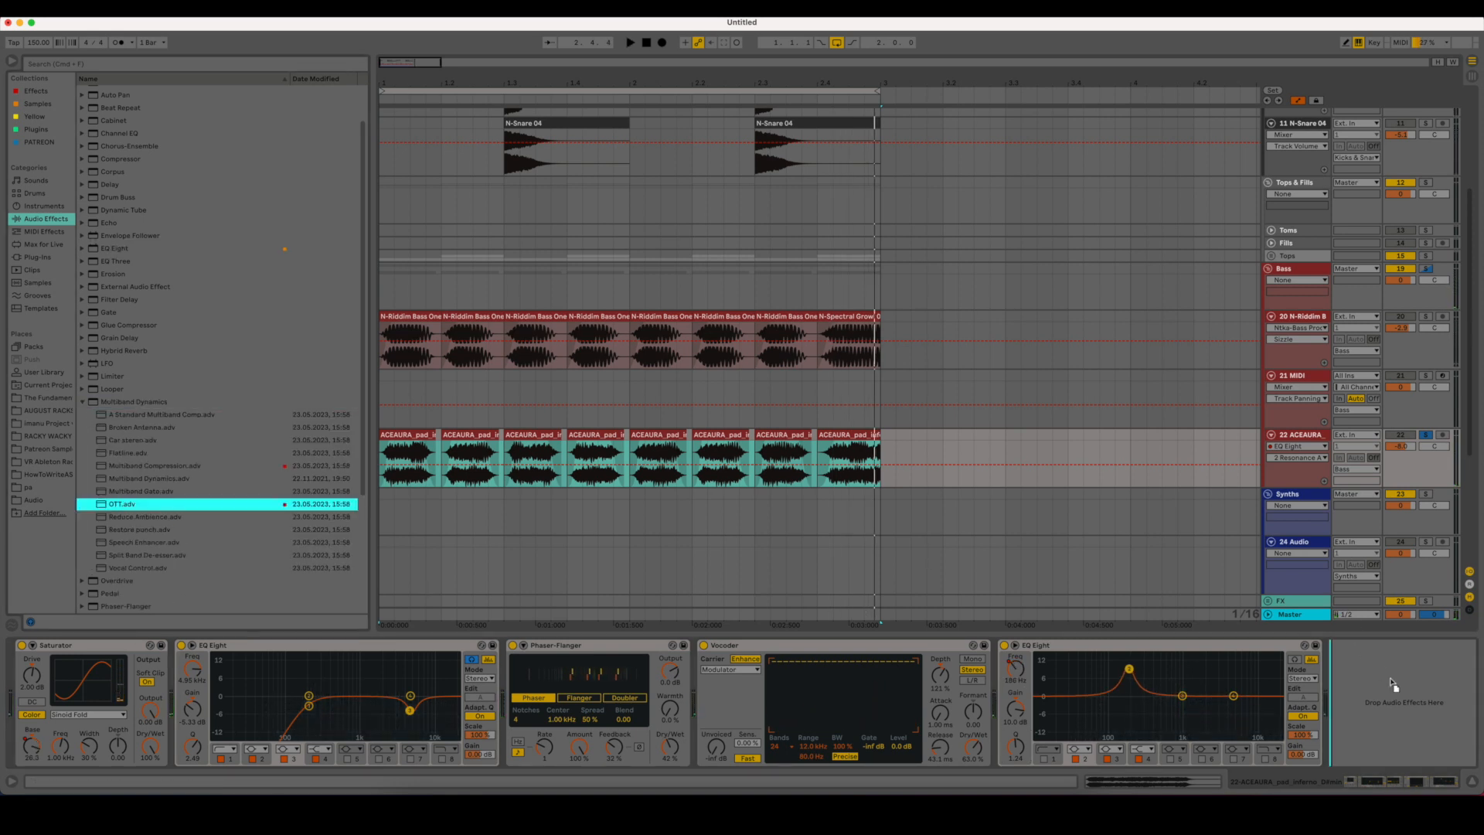
pyautogui.moveTo(1391, 684); pyautogui.dragTo(1391, 684)
pyautogui.press('space')
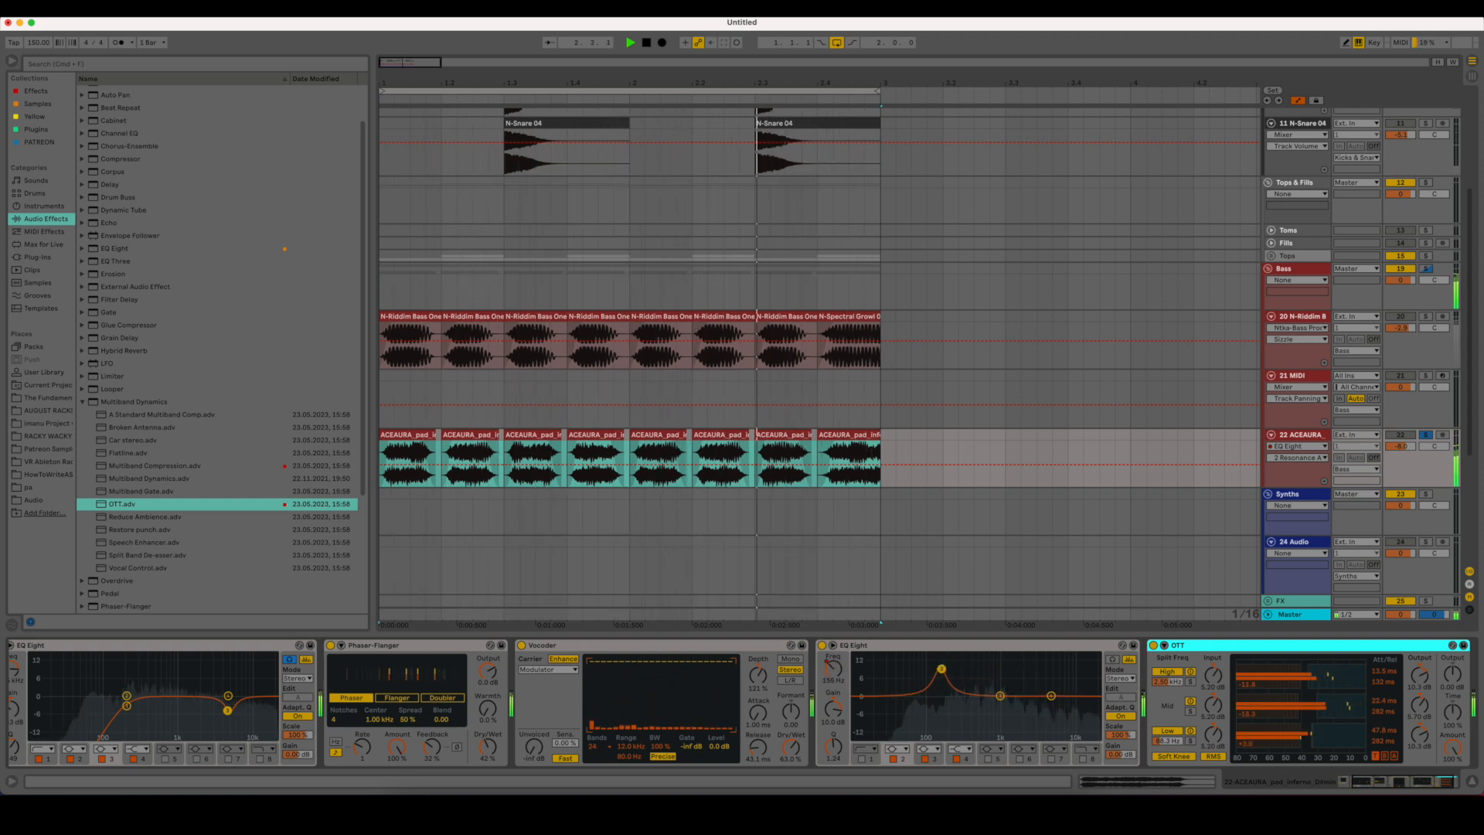
pyautogui.press('space')
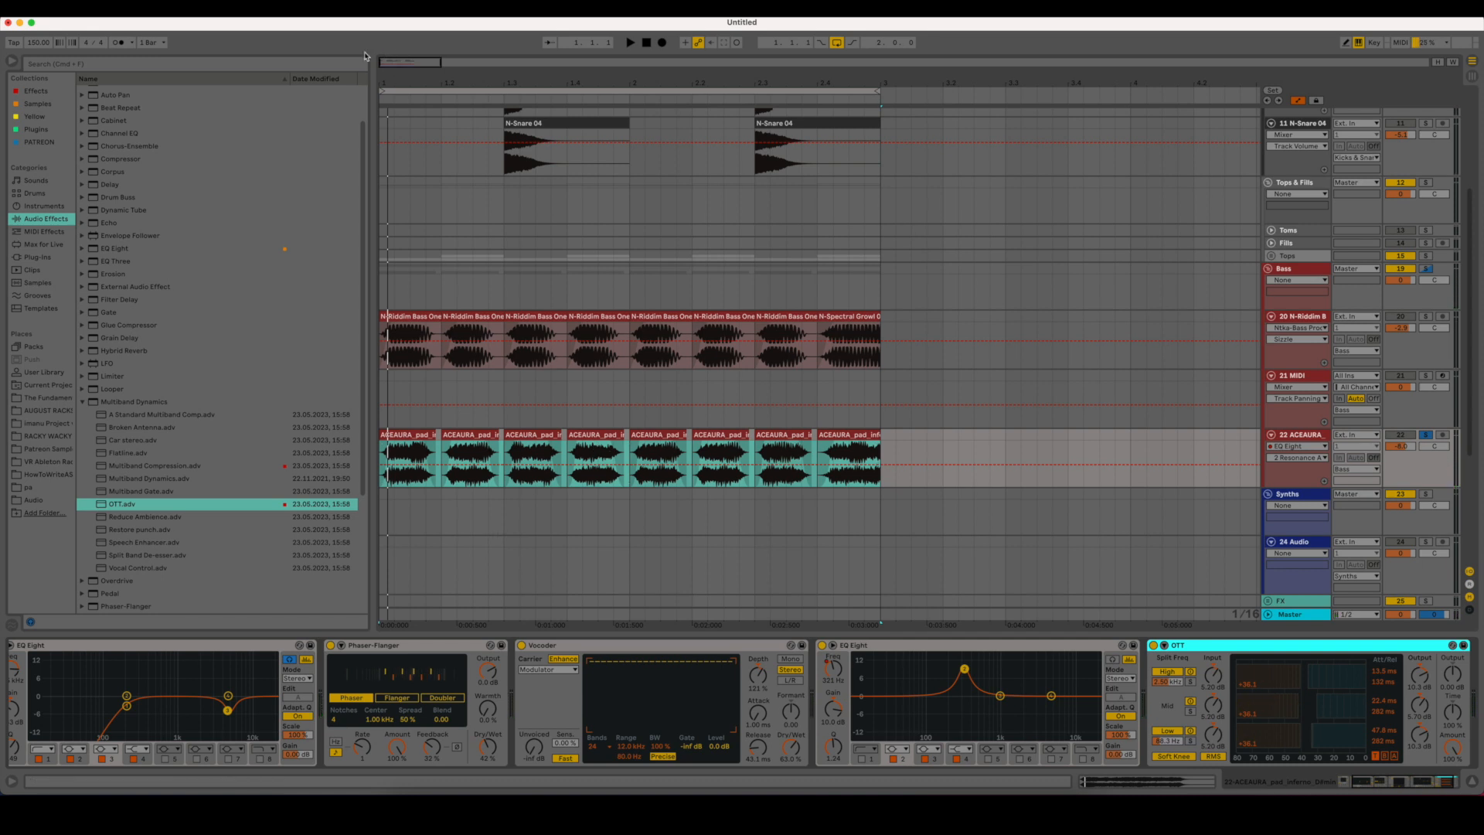
# - Unsolo the pad track and play the loop with the full mix
pyautogui.moveTo(387, 63); pyautogui.dragTo(387, 58)
pyautogui.click(391, 394)
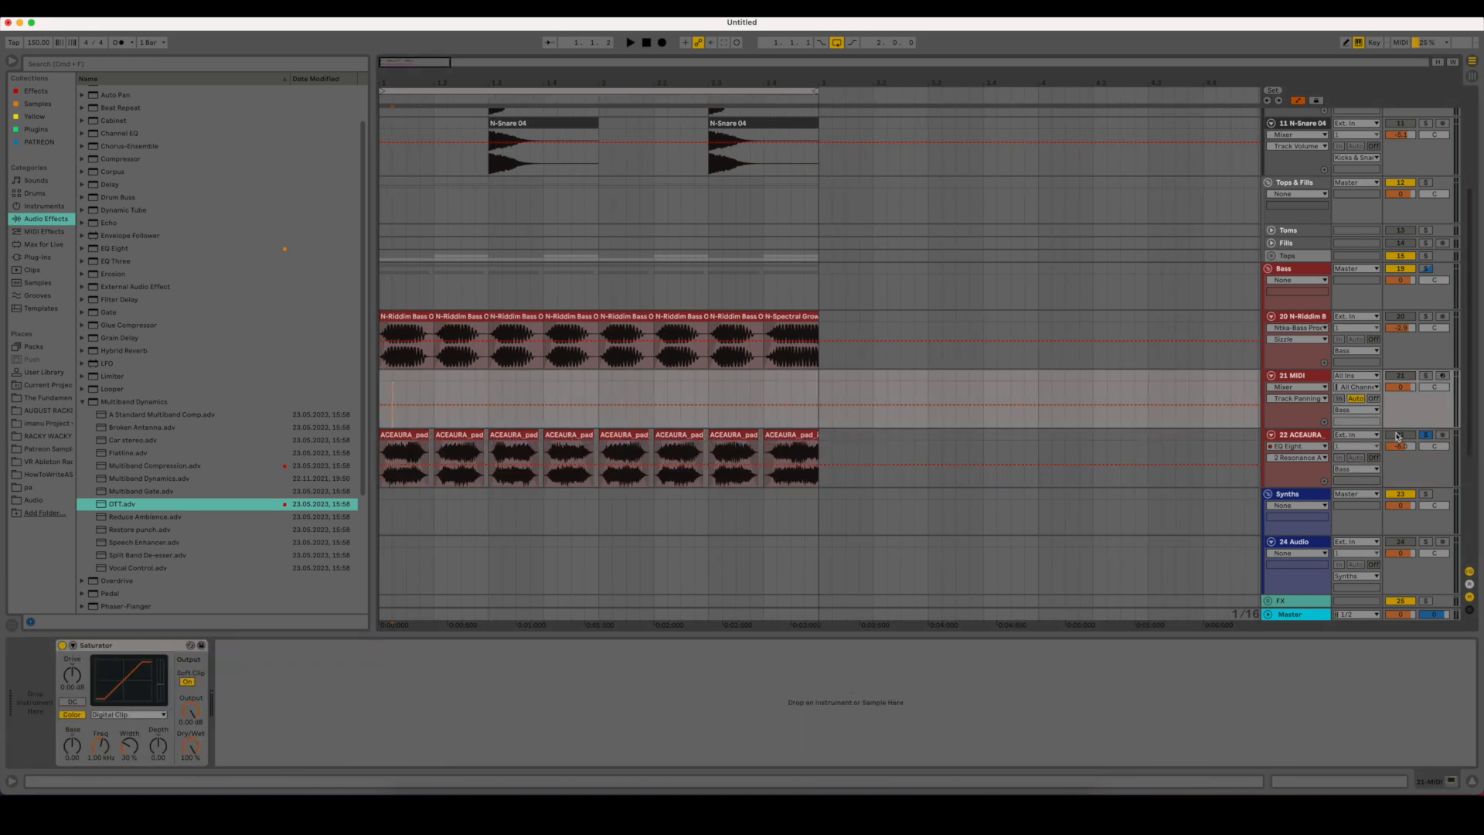
pyautogui.click(1423, 435)
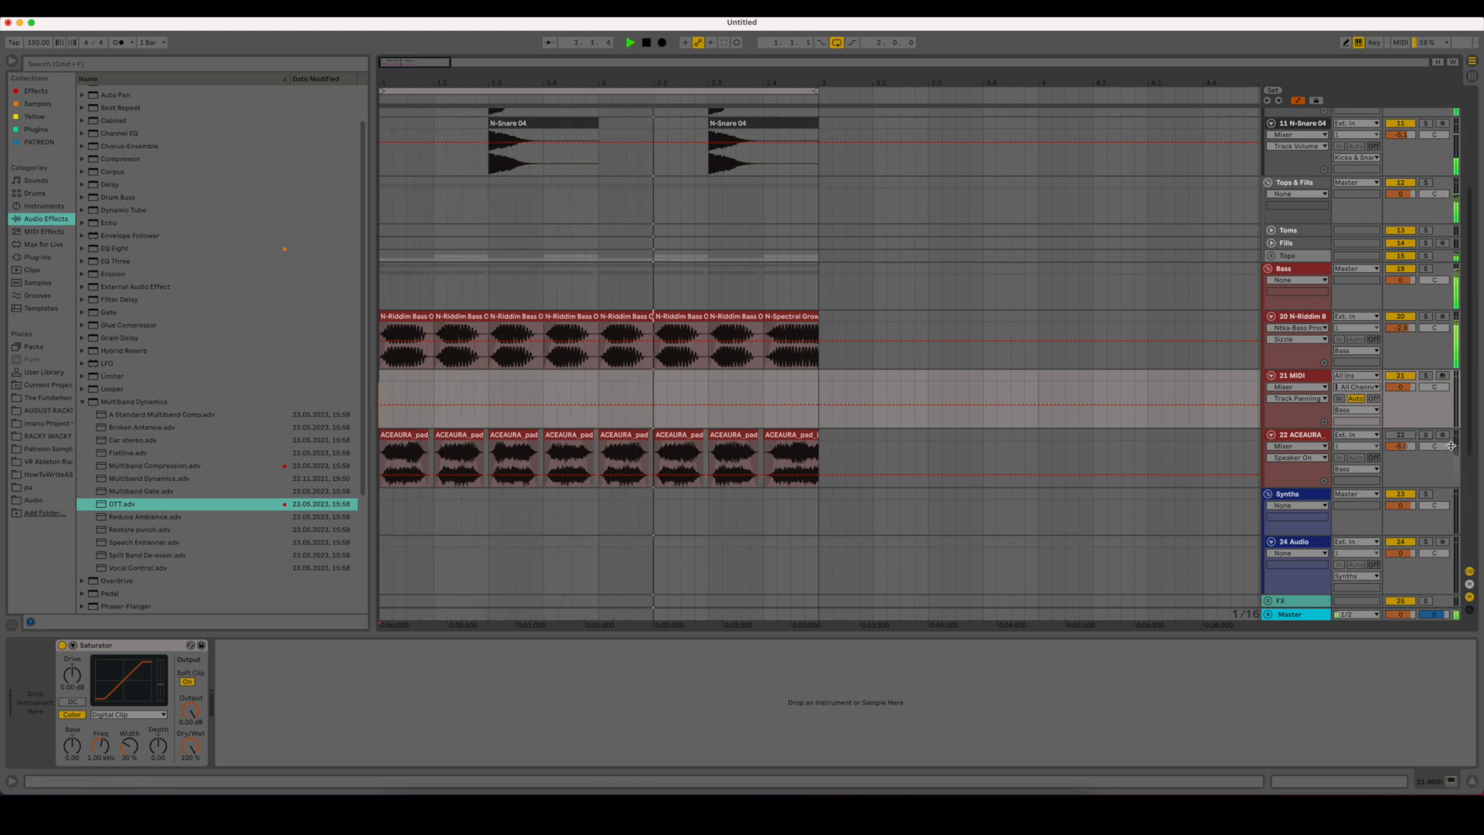
pyautogui.press('space')
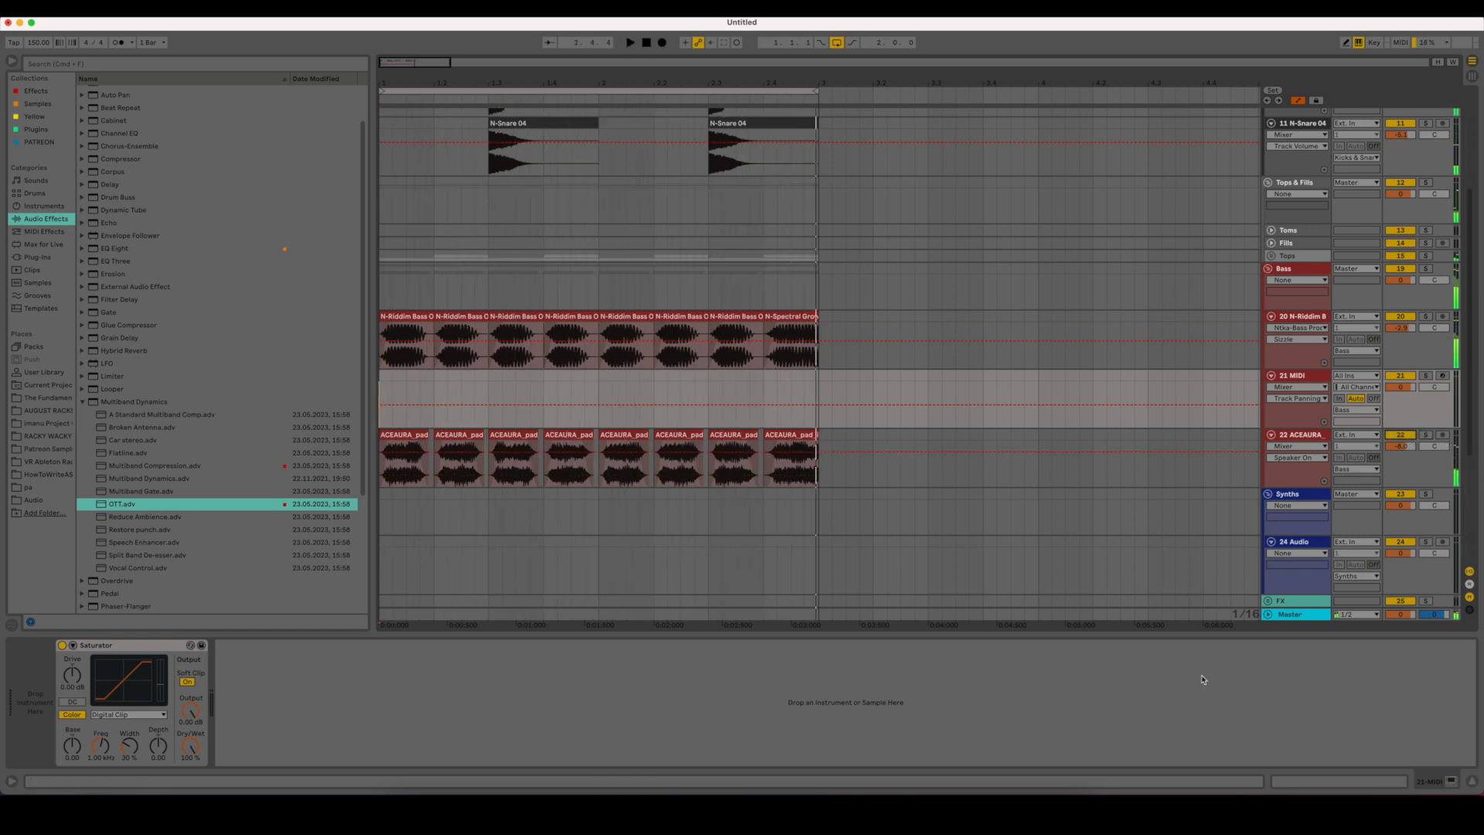
# - Hide the device view, raise the pad track's volume and slightly lower the riddim bass track's volume during playback
pyautogui.press('space')
pyautogui.press('super+alt+l')
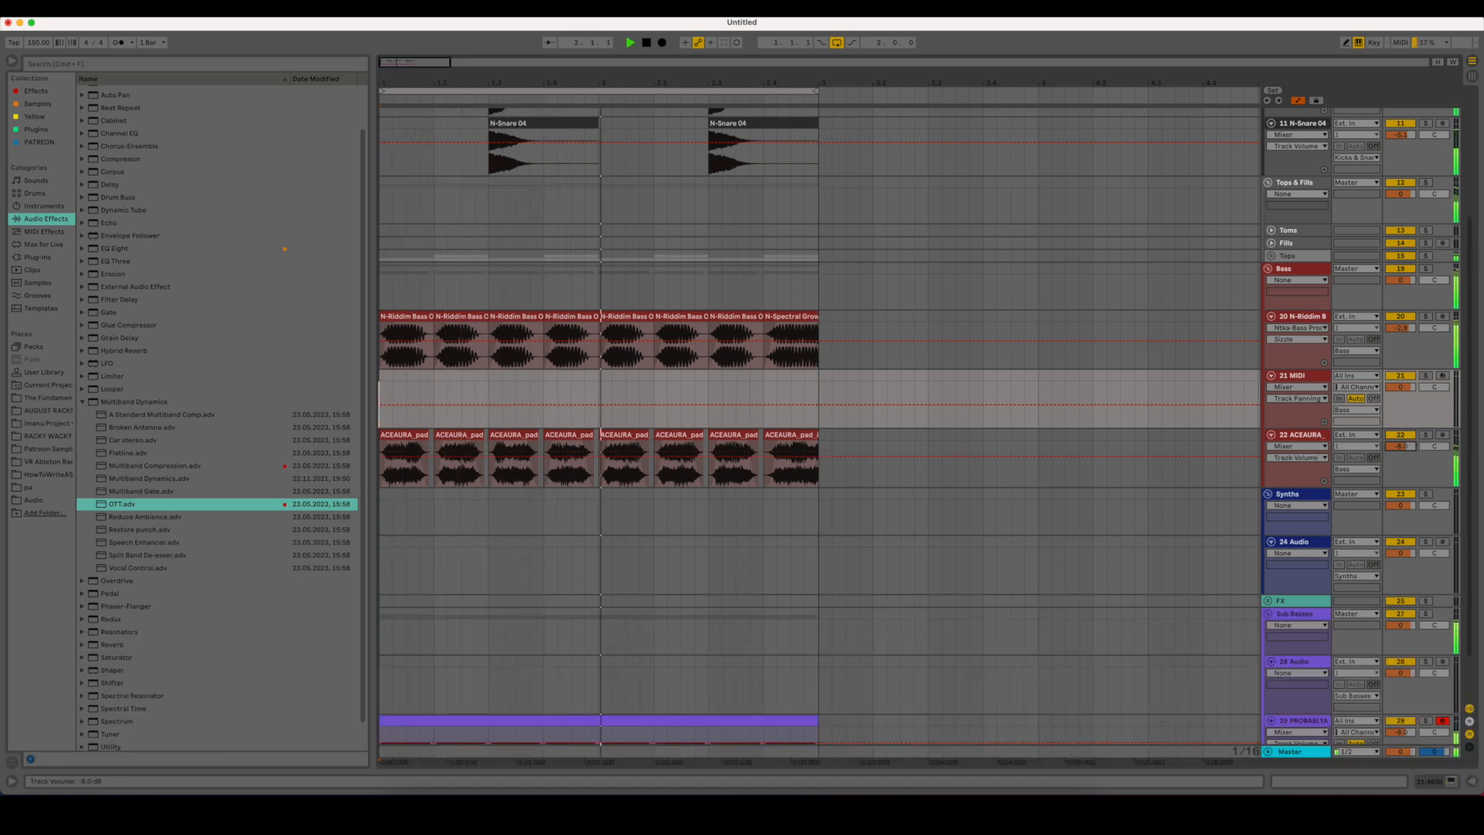
pyautogui.moveTo(1400, 446); pyautogui.dragTo(1400, 433)
pyautogui.moveTo(1400, 327); pyautogui.dragTo(1400, 334)
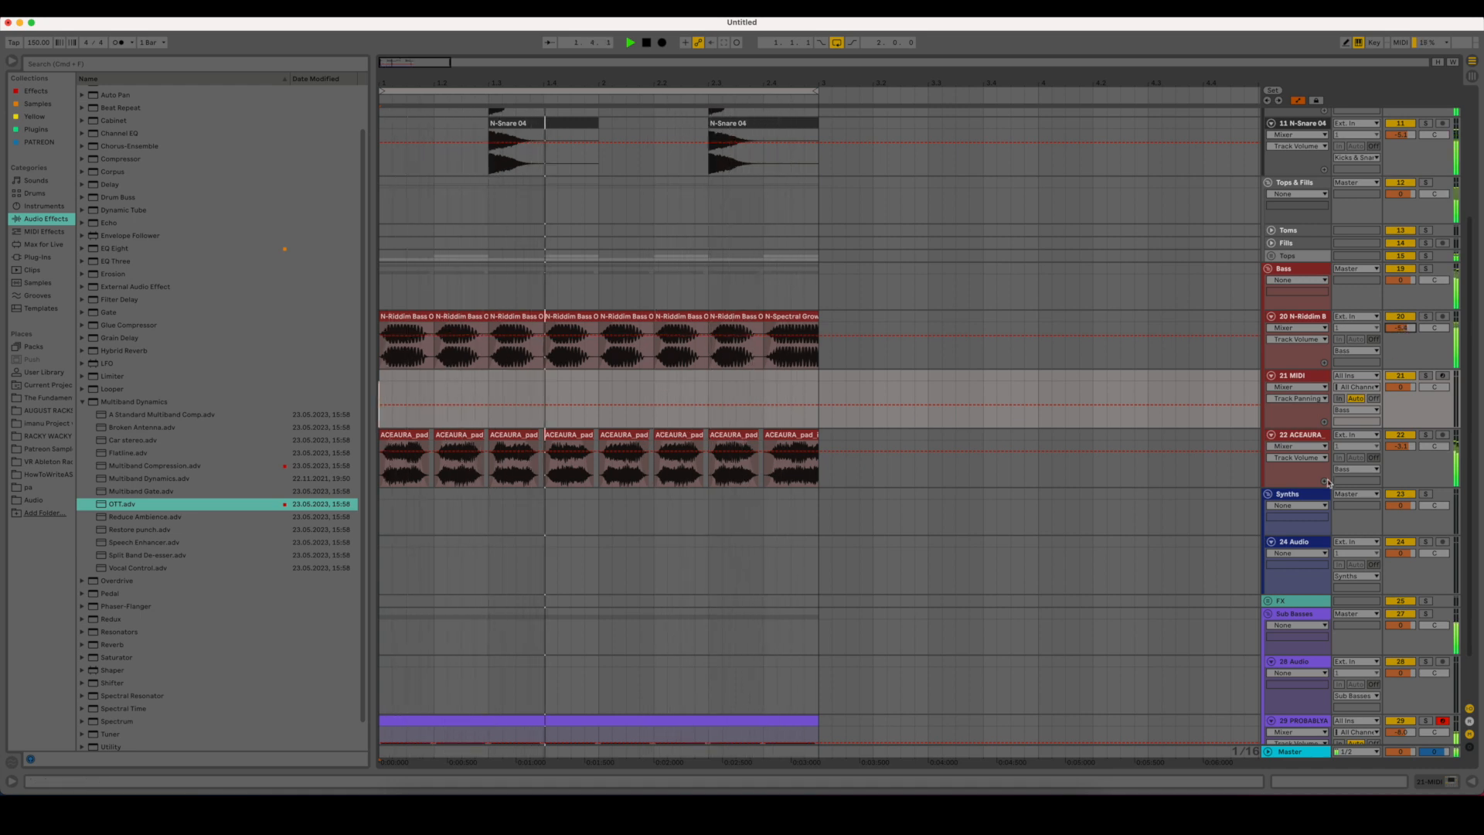
# - Solo the pad track together with the riddim bass track while the loop plays
pyautogui.click(1426, 434)
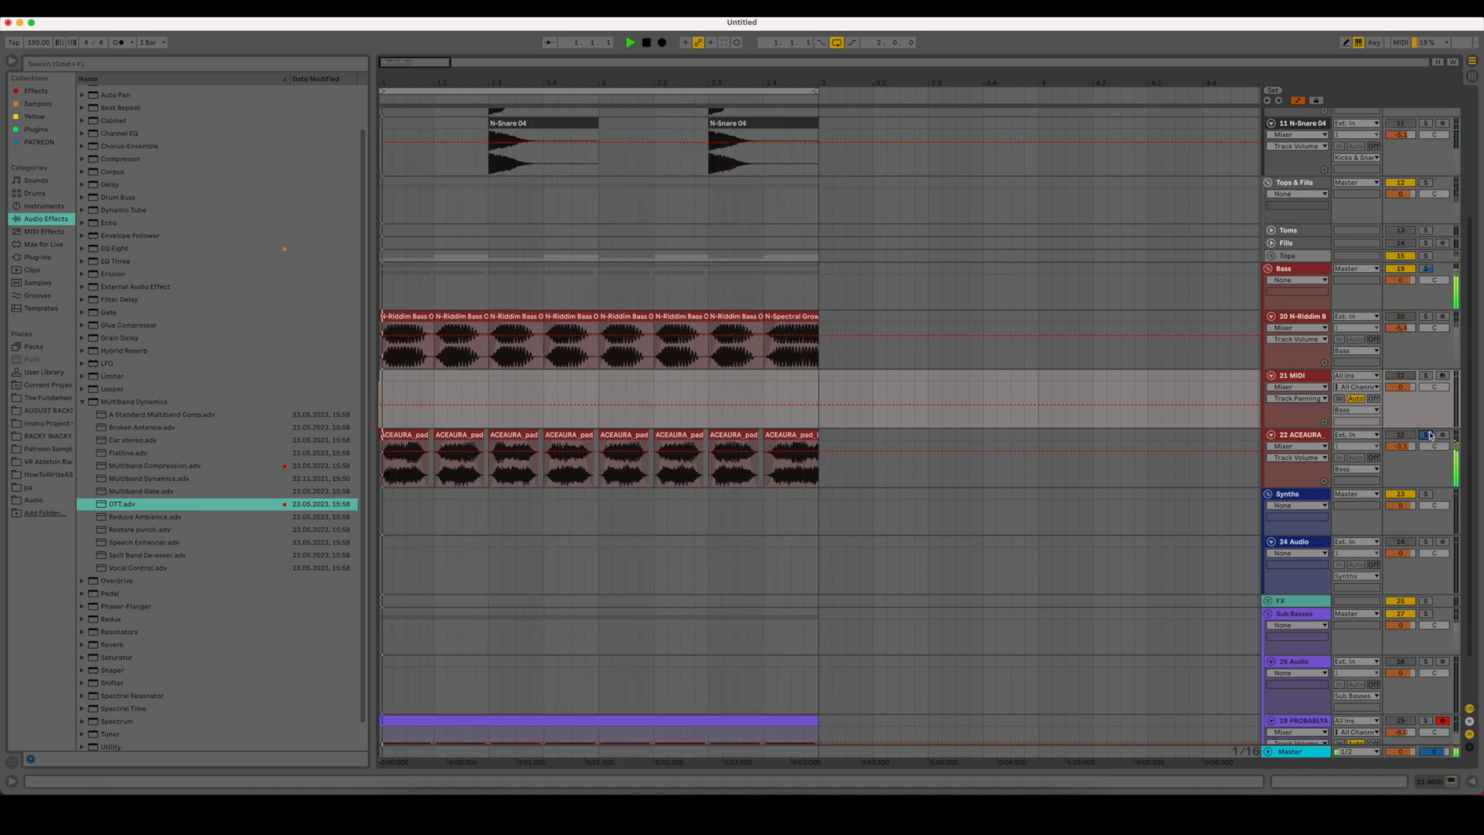
pyautogui.keyDown('super'); pyautogui.click(1427, 316); pyautogui.keyUp('super')
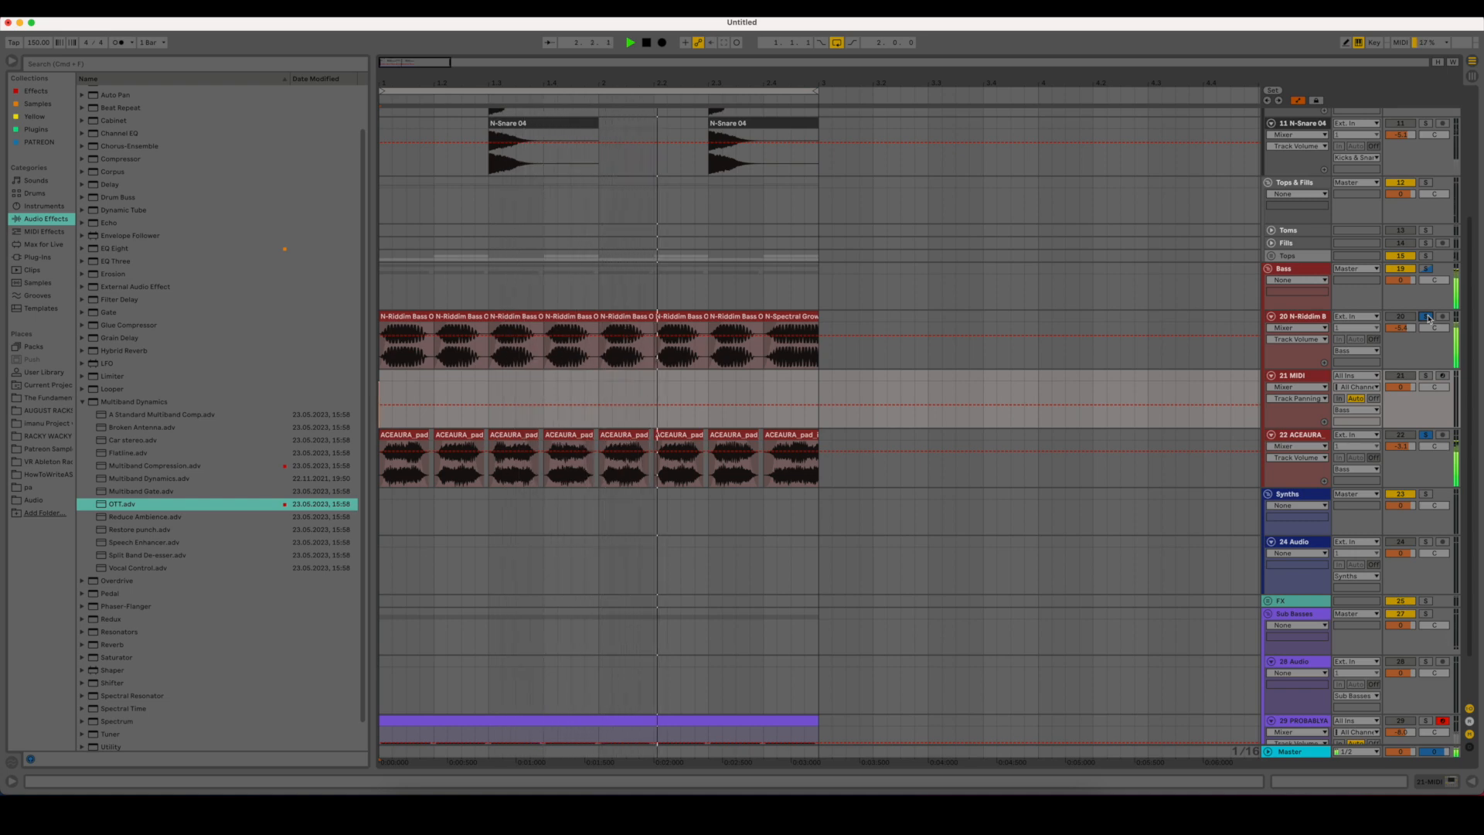